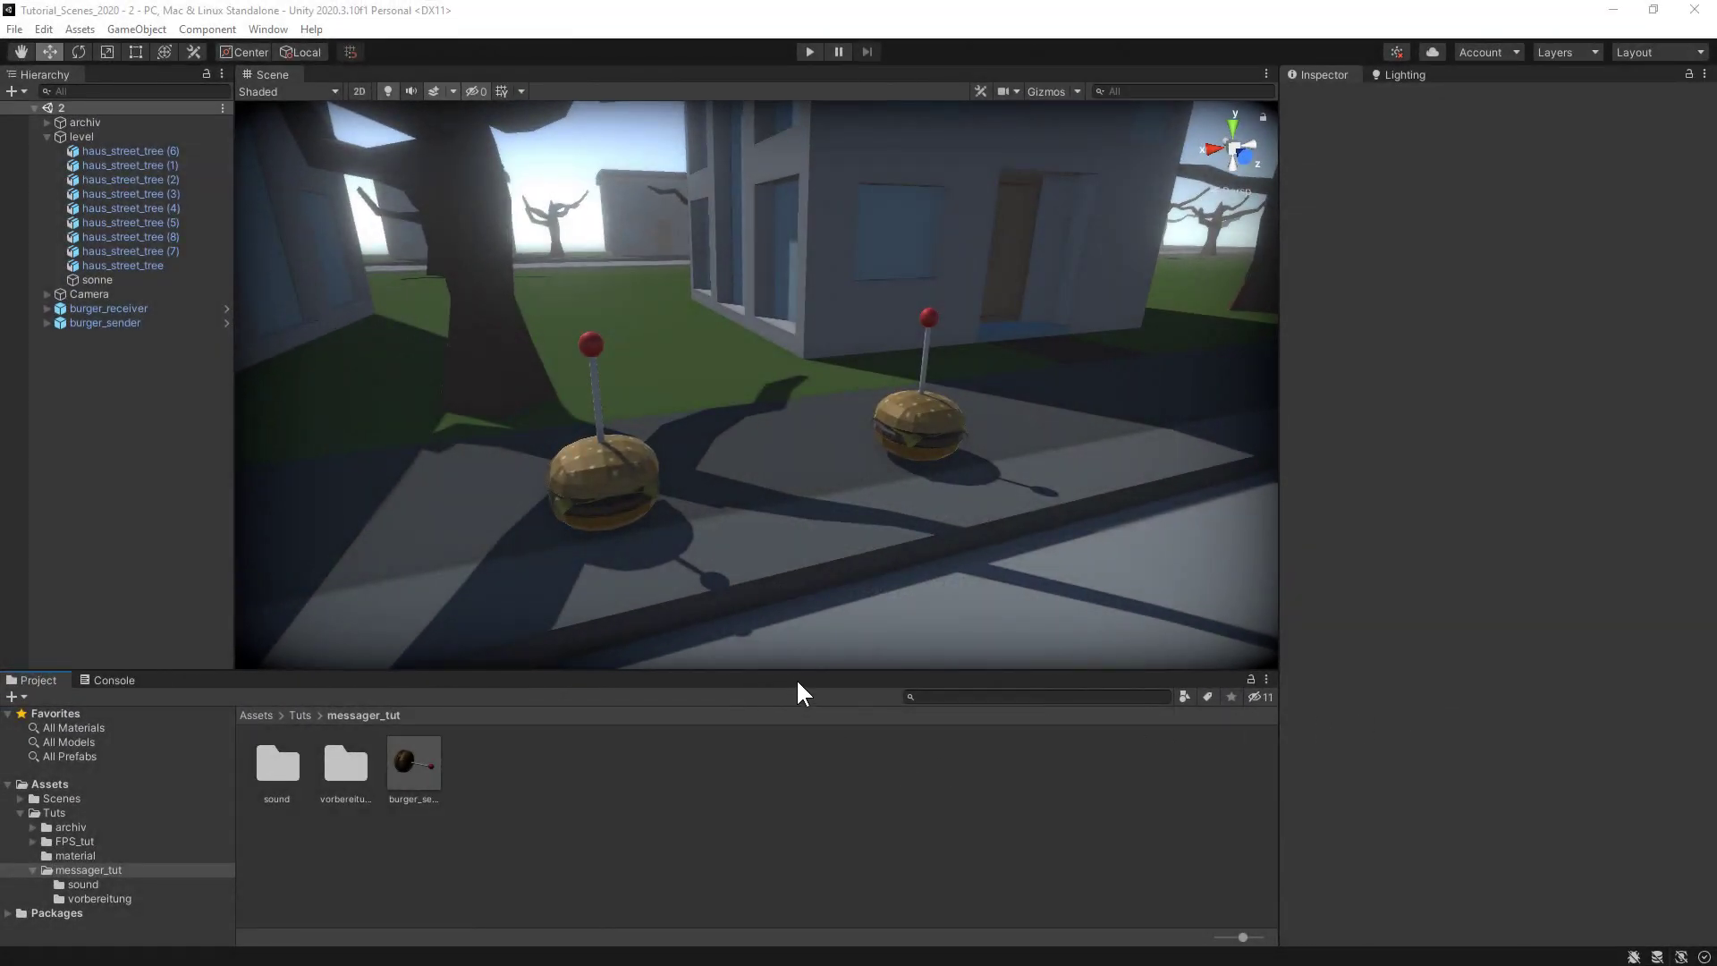
Step: Create and attach a new script named signal_raus to burger_sender
left_click(605, 475)
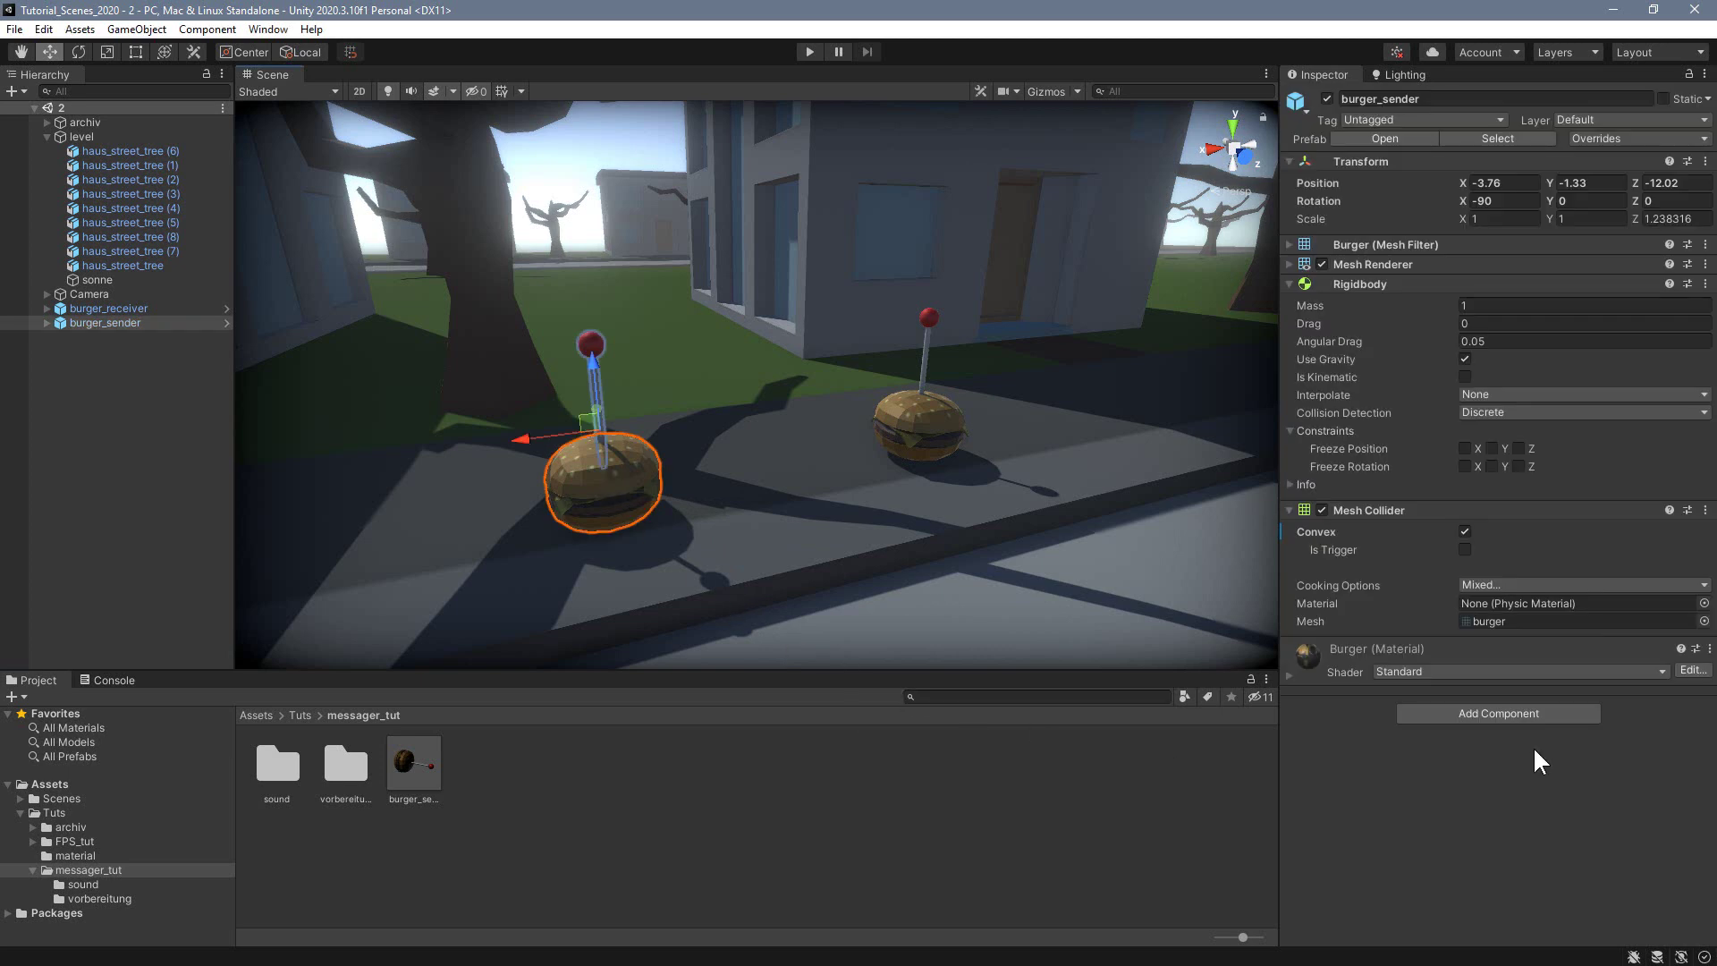
left_click(1508, 713)
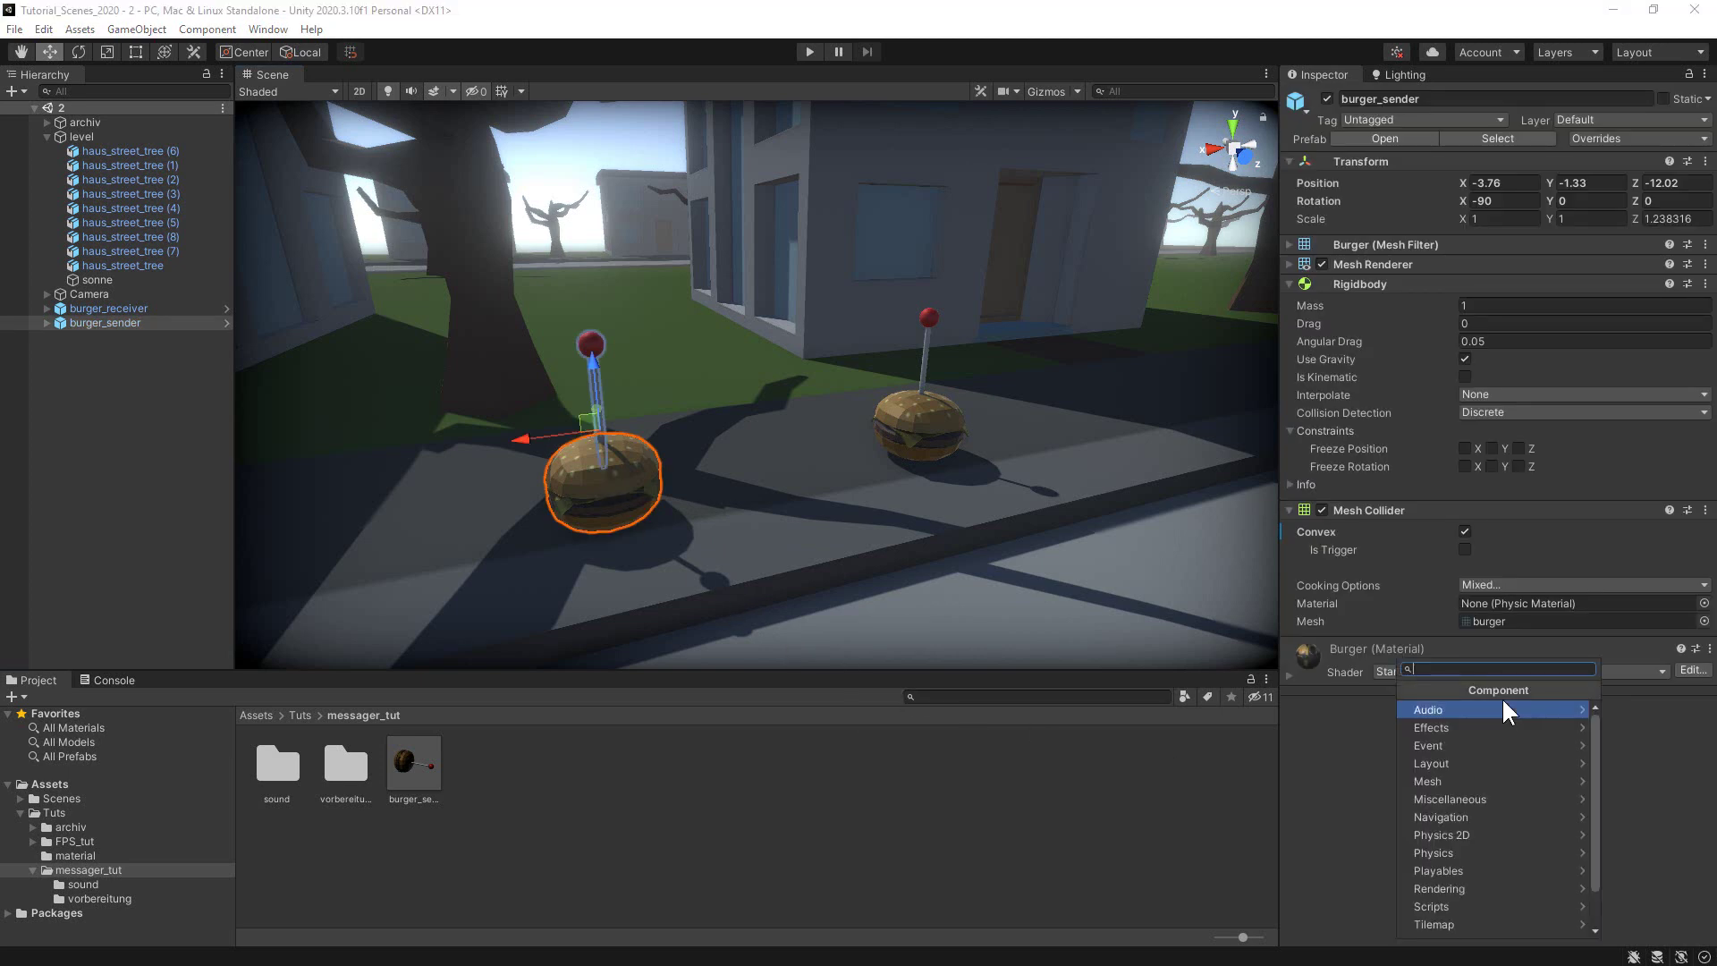
type("signal")
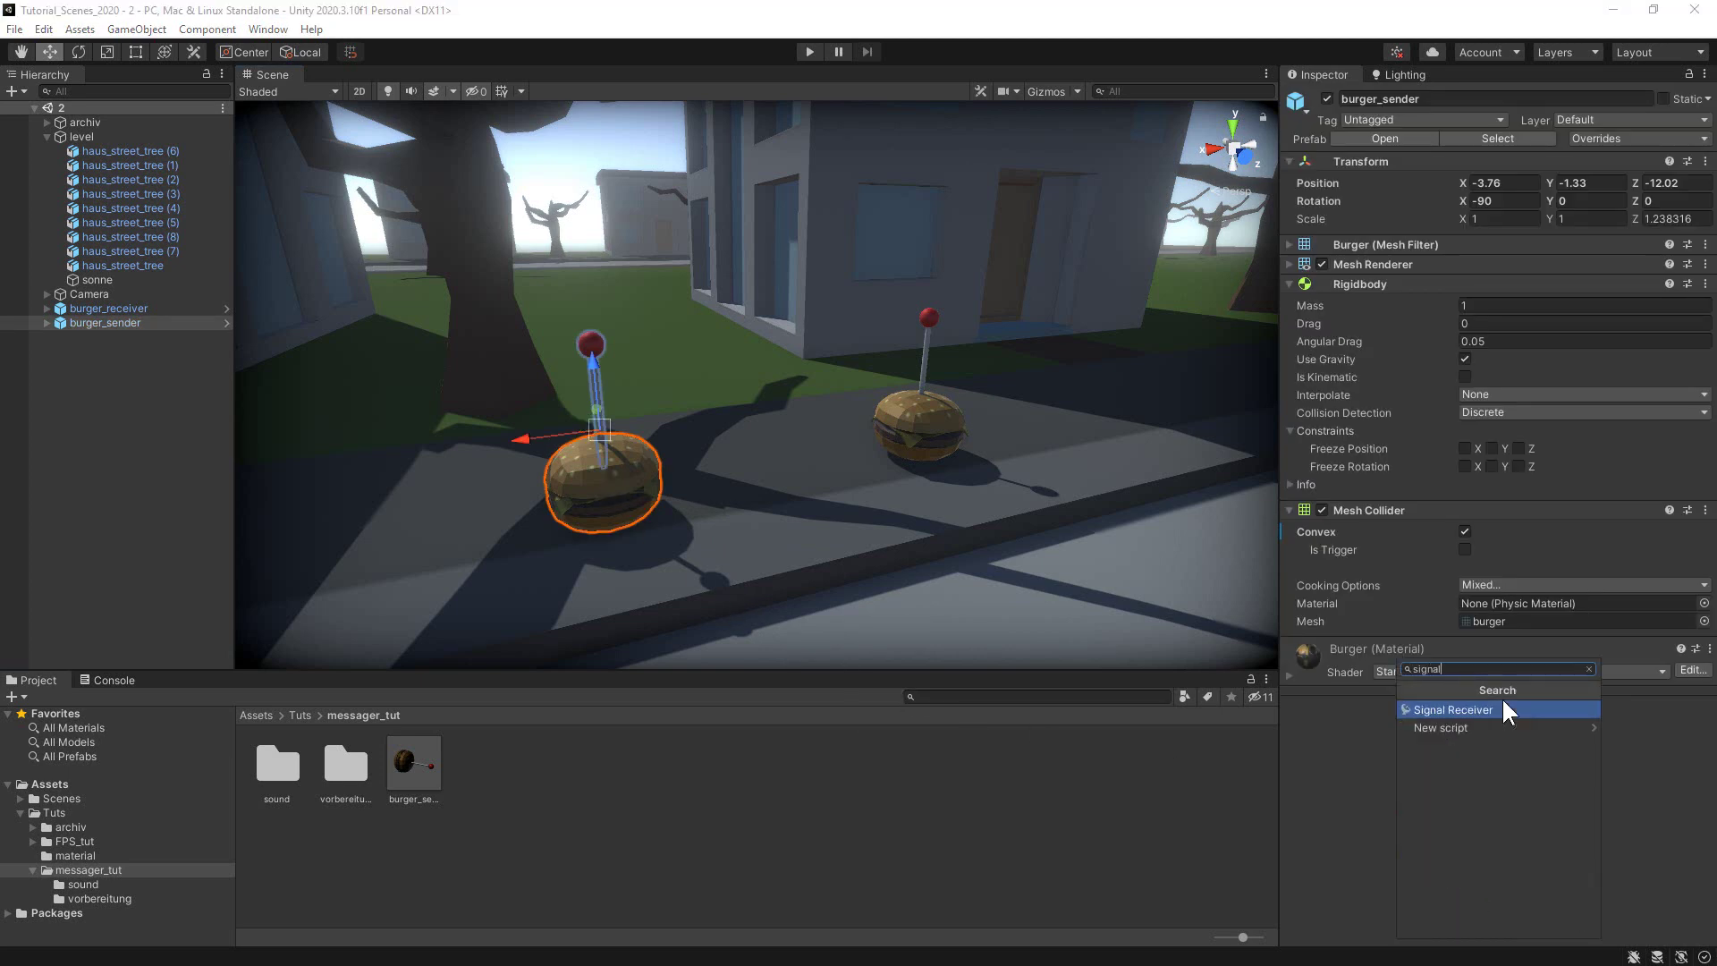
type("_raus")
left_click(1474, 708)
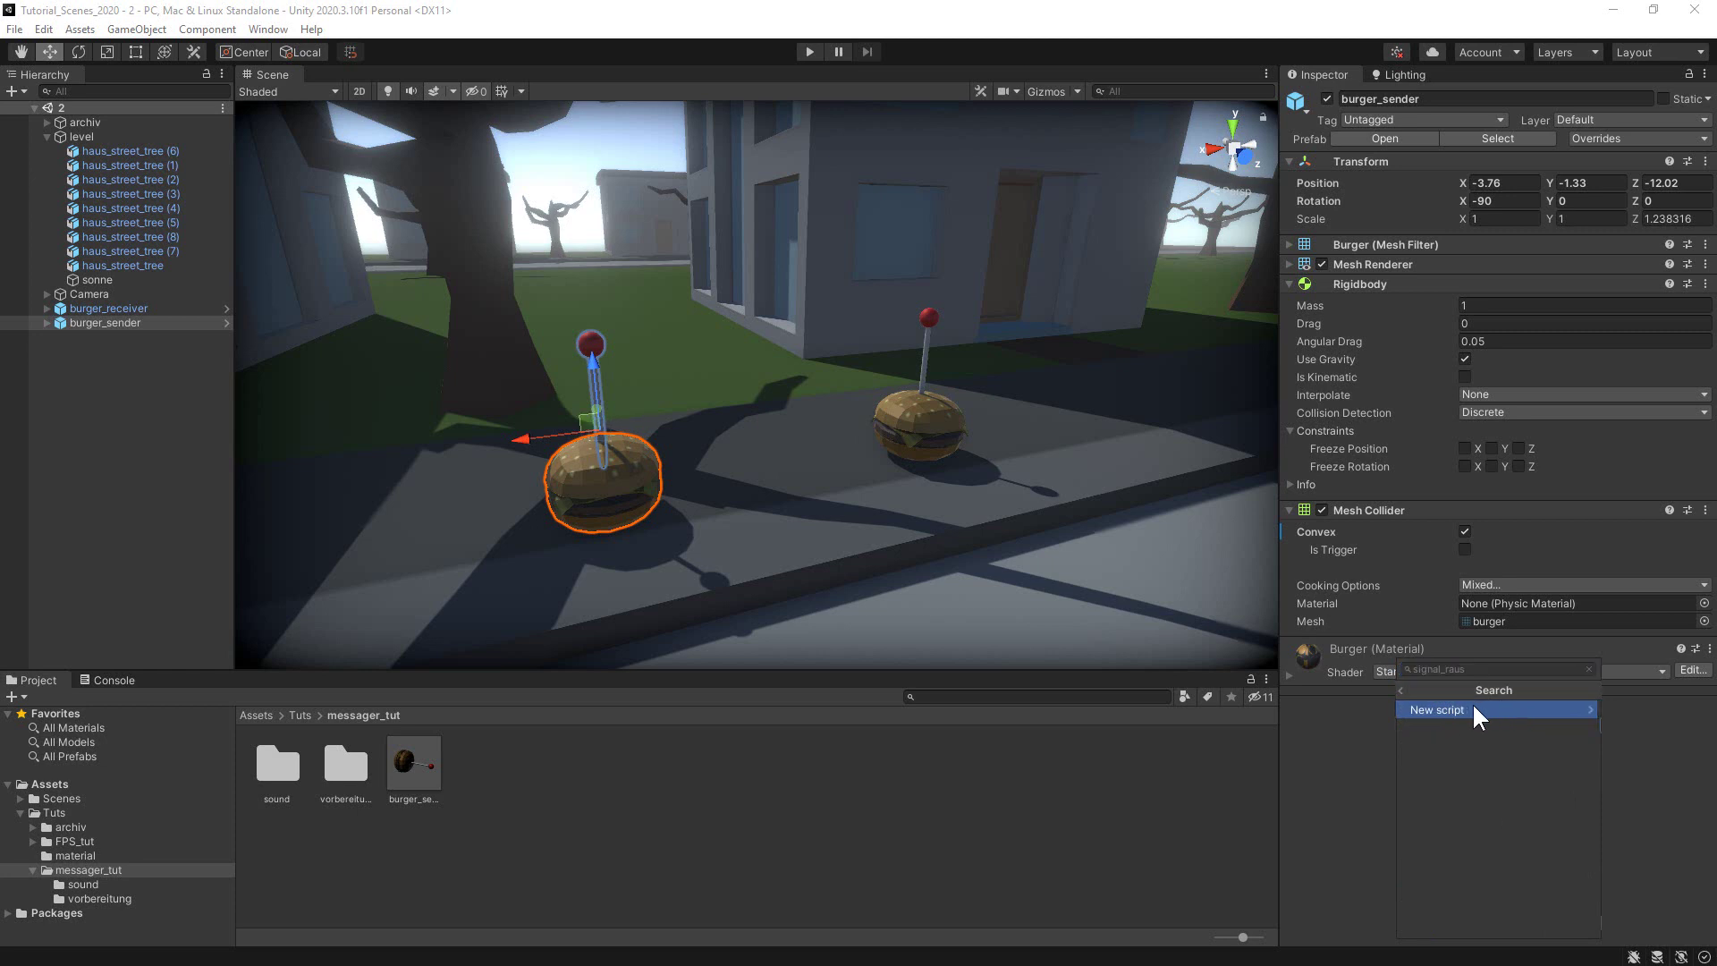
left_click(1495, 921)
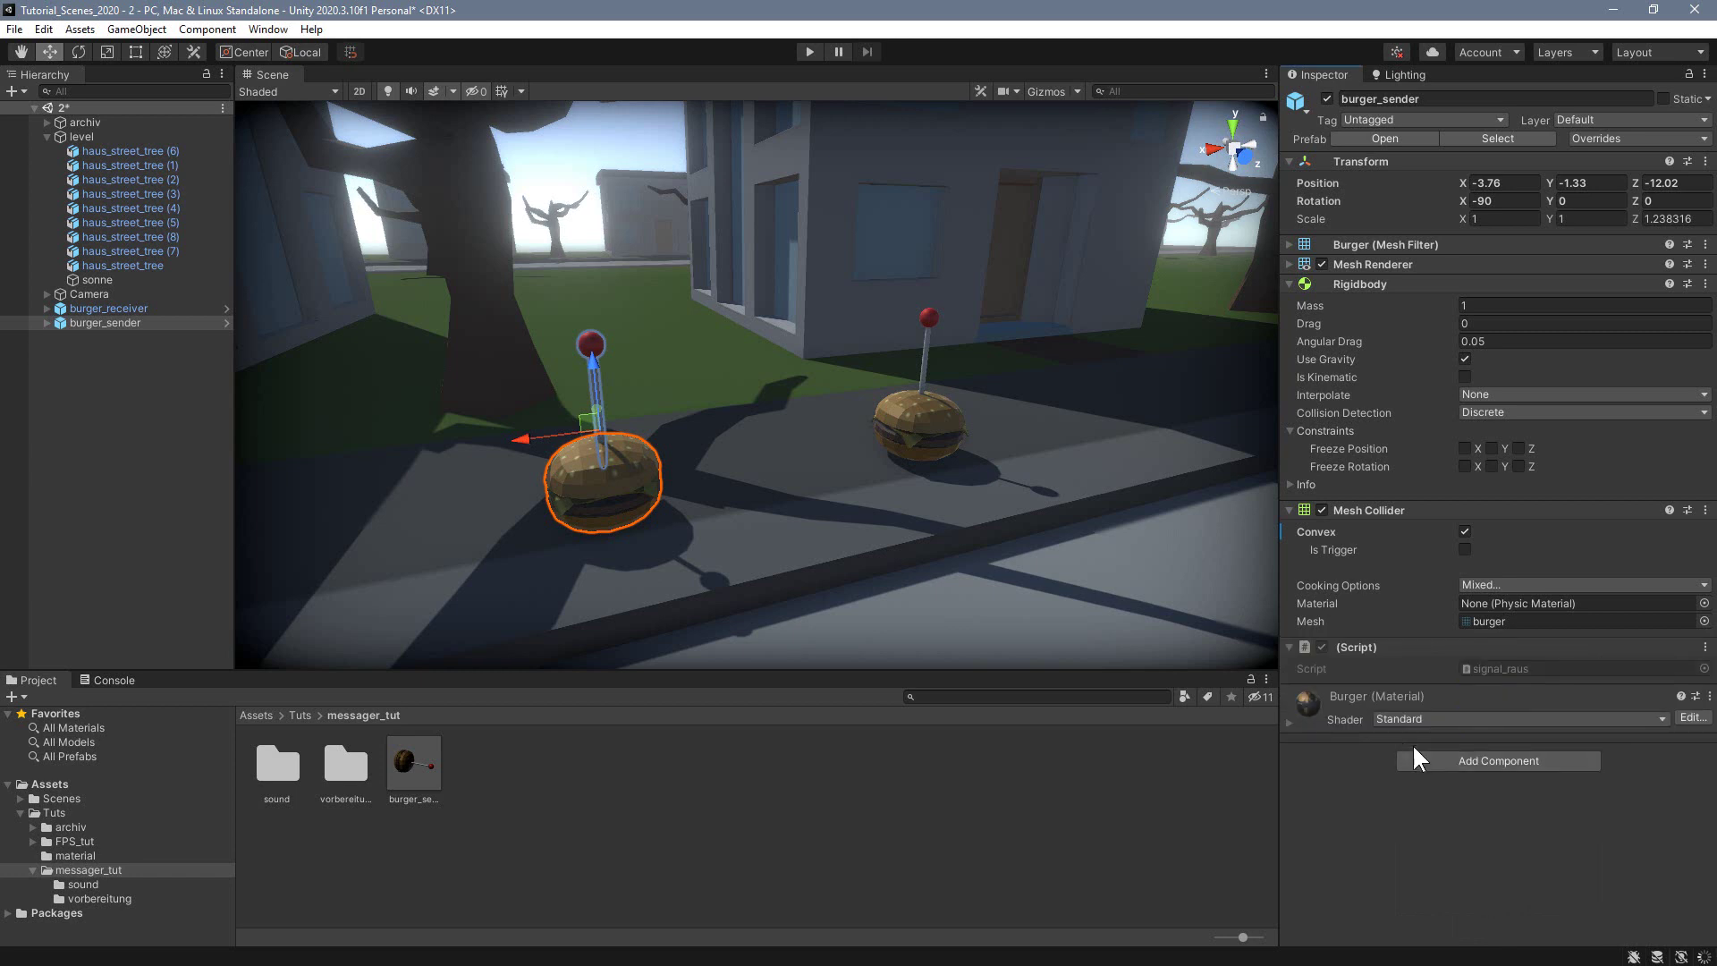
Step: Create and attach a new signal_rein script to burger_receiver, then reselect burger_sender
left_click(930, 425)
left_click(1536, 717)
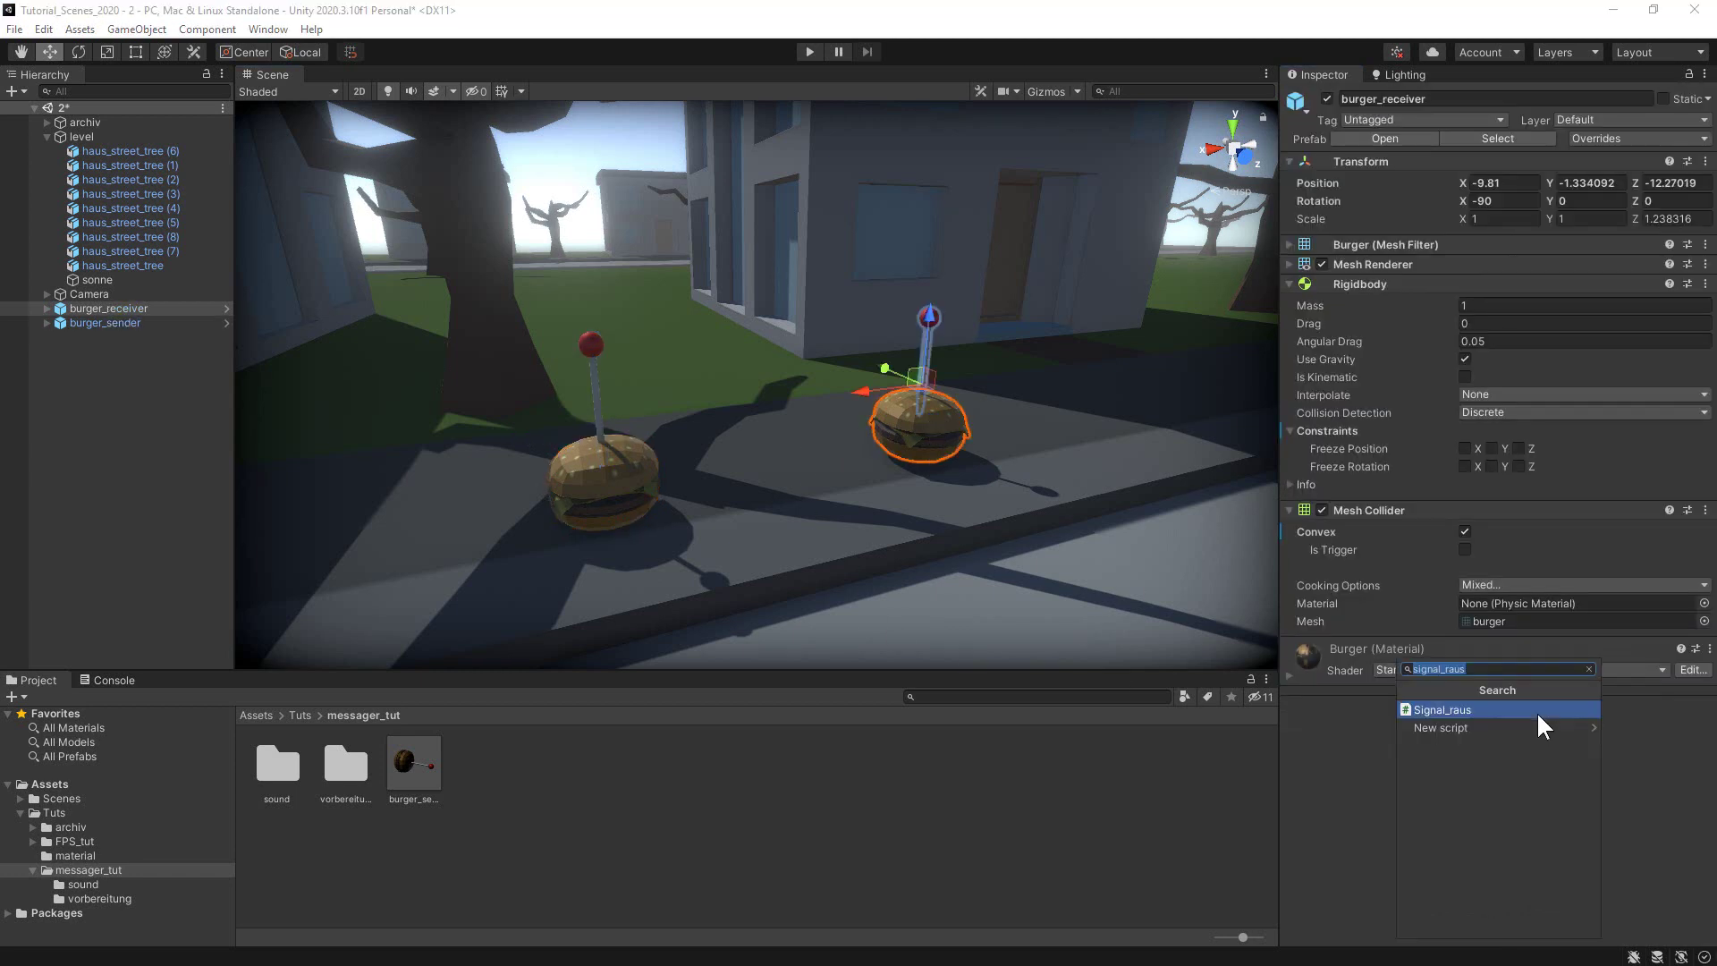
key("Right")
key("BackSpace")
key("BackSpace")
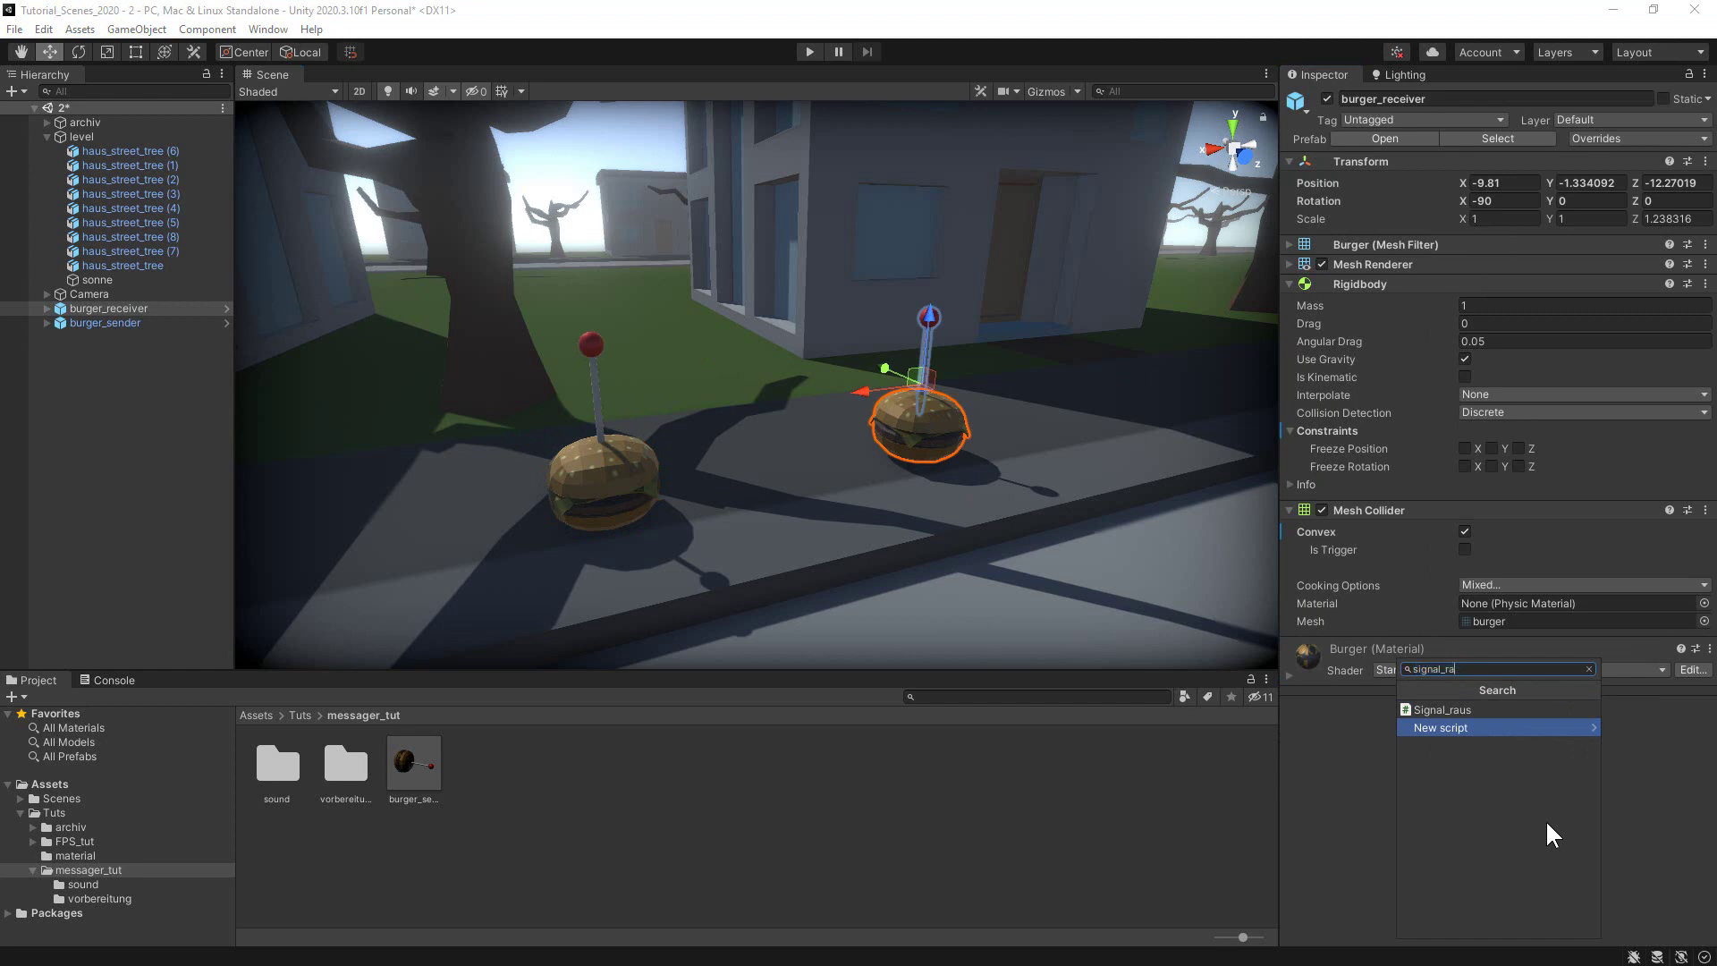
key("BackSpace")
key("BackSpace")
type("rein")
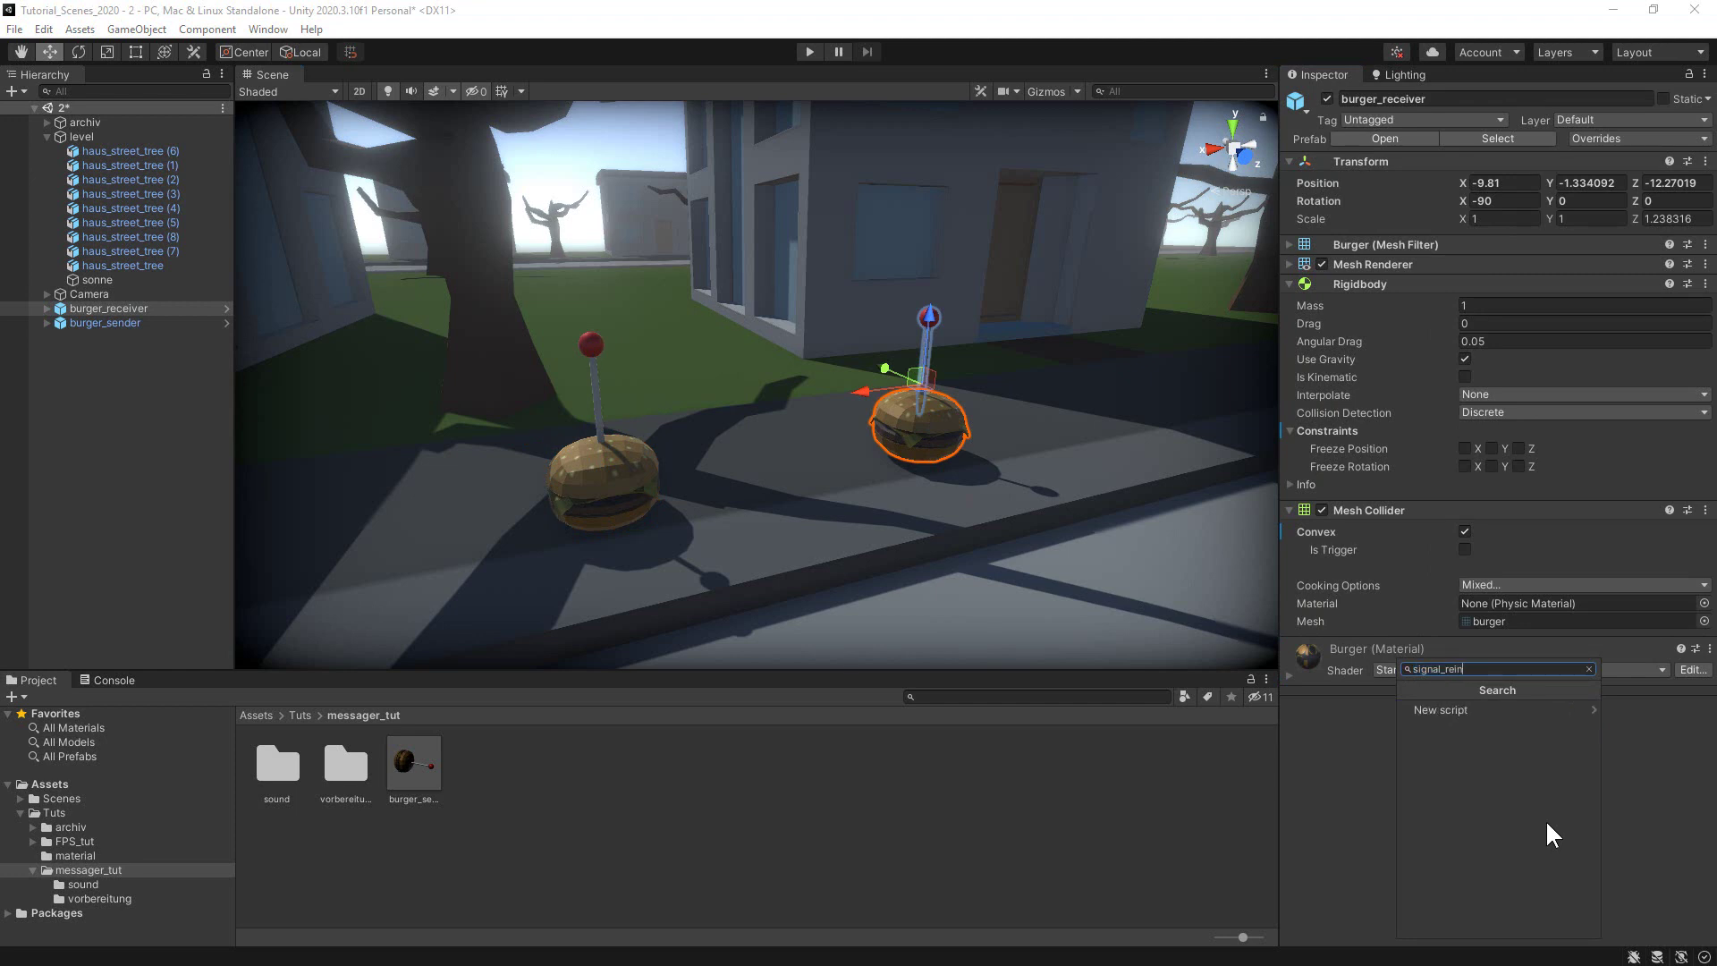
left_click(1556, 708)
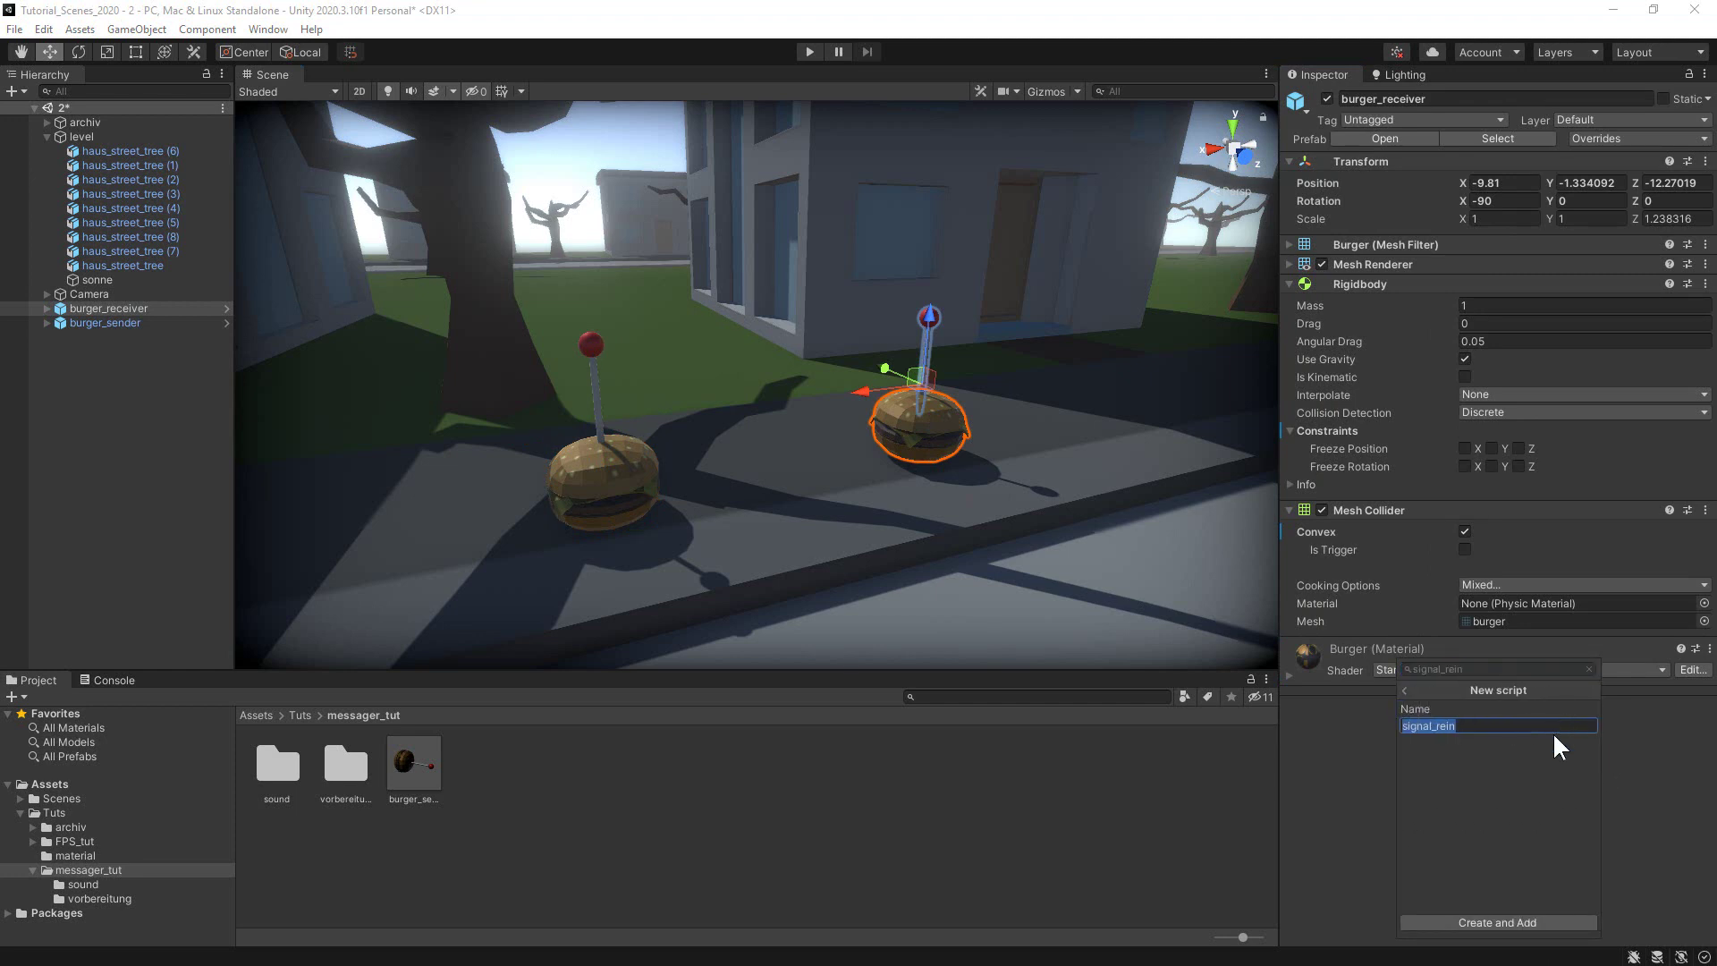
left_click(1523, 923)
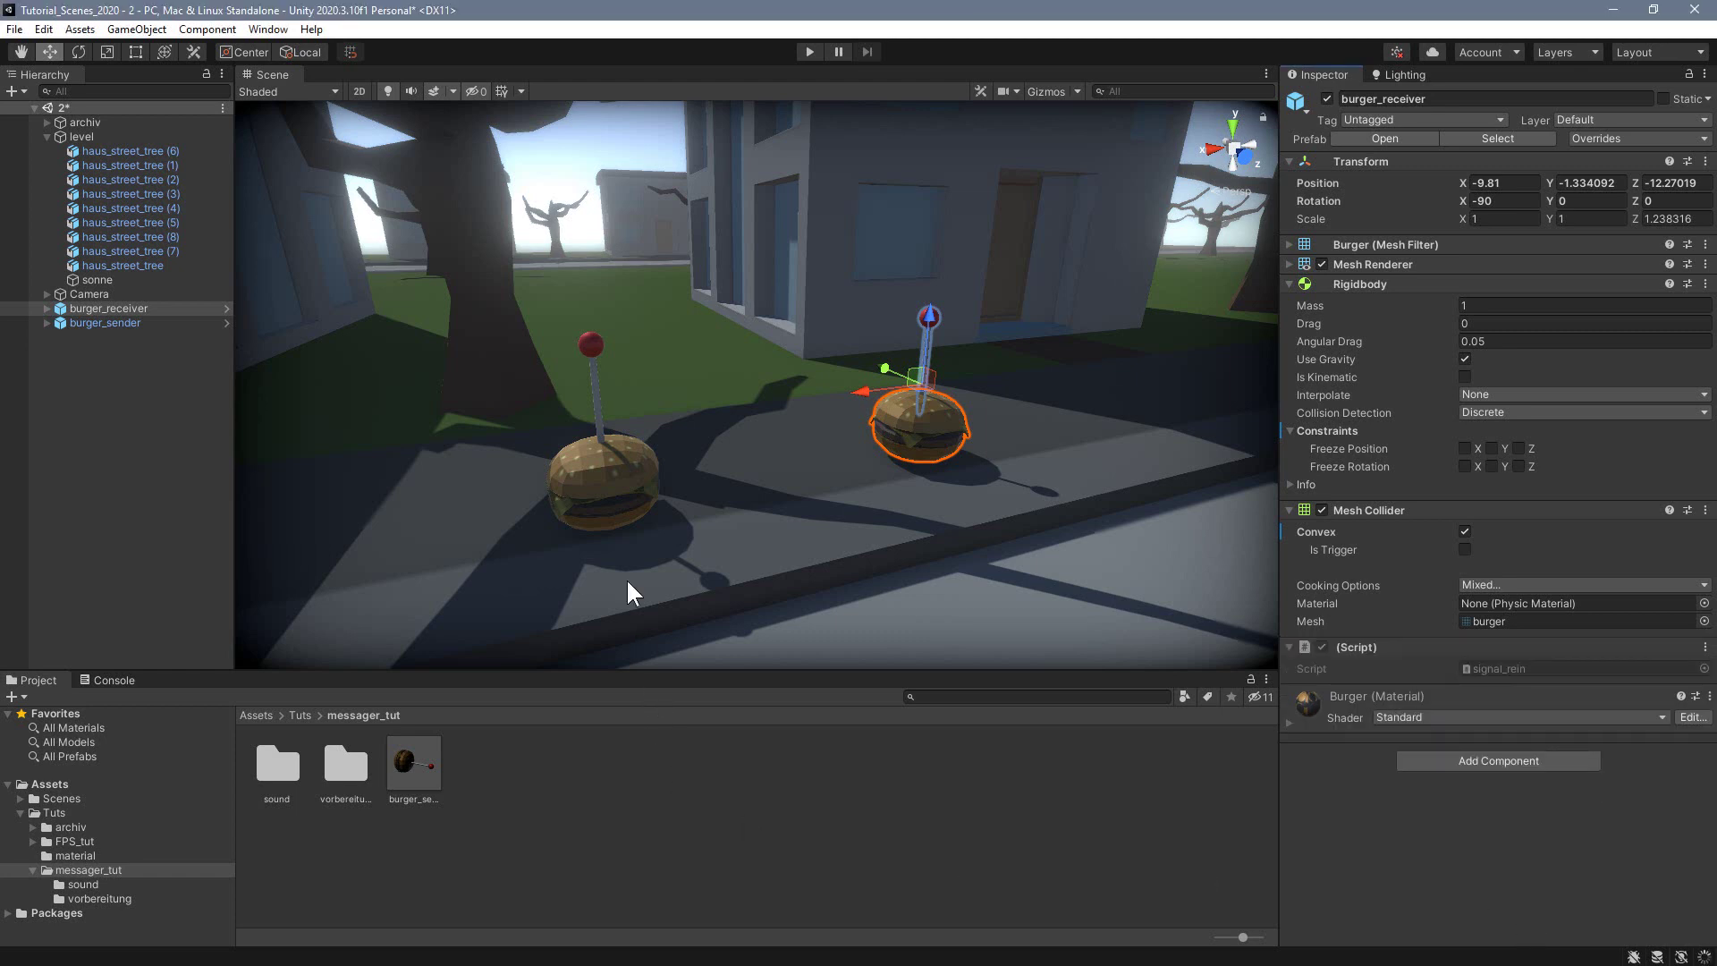
left_click(617, 511)
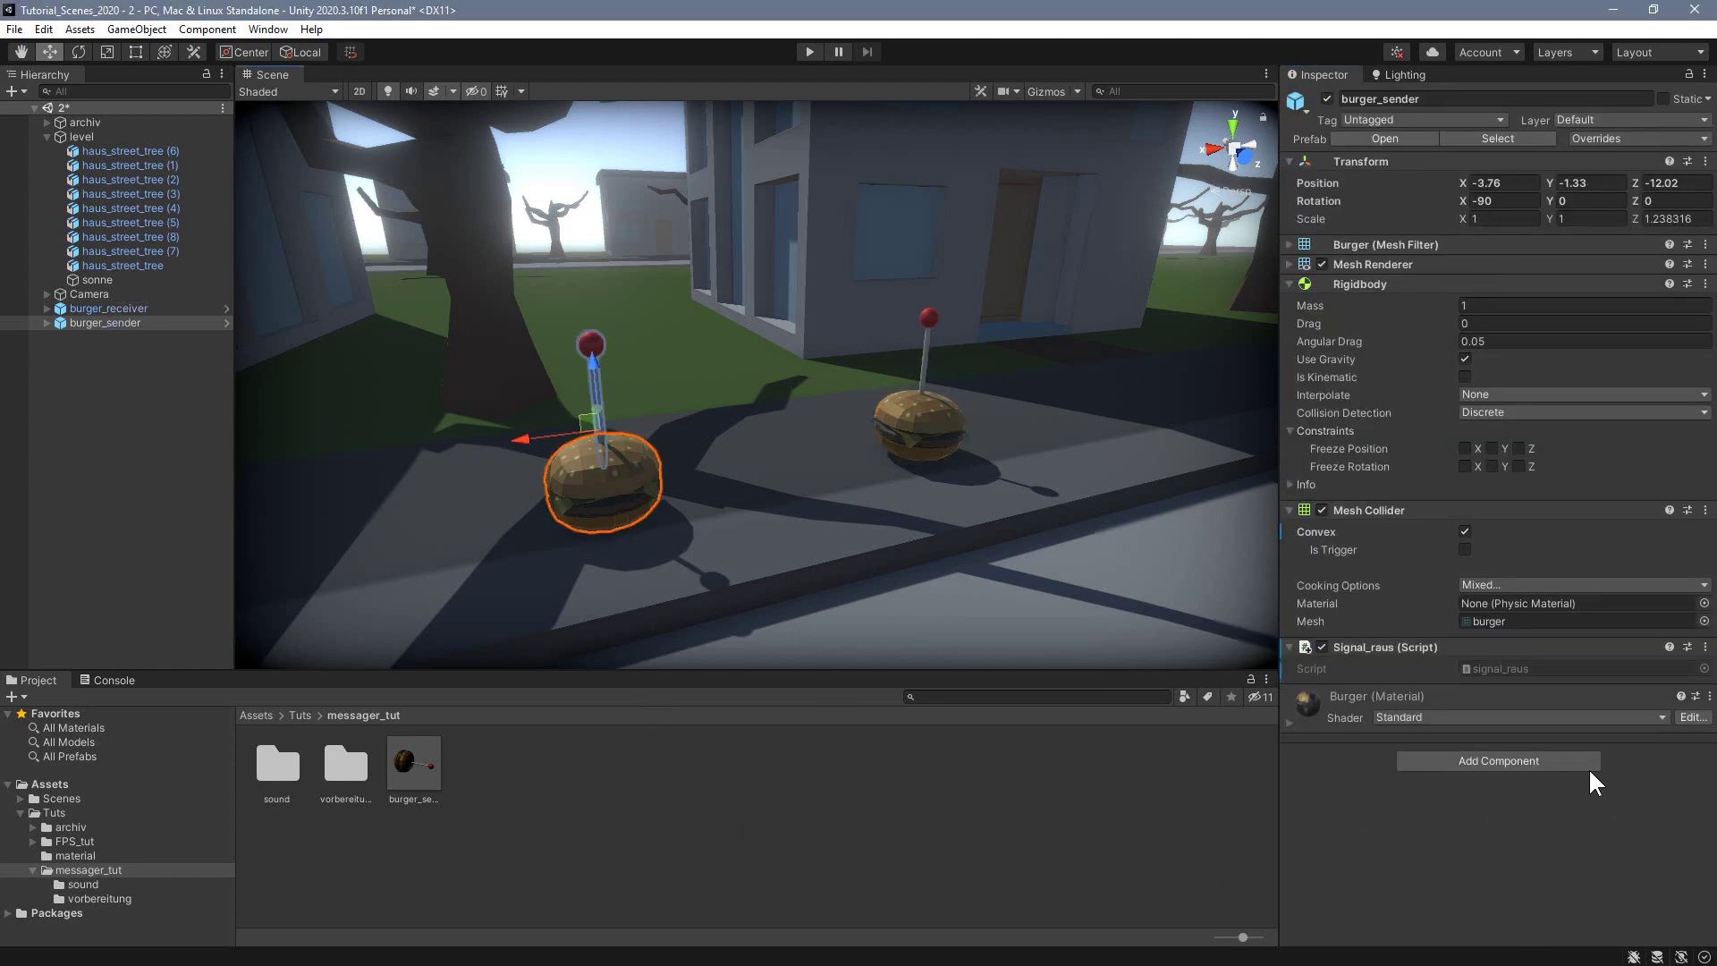
Step: Open signal_raus.cs and add a Start method setting timer to 0F
double_click(1520, 669)
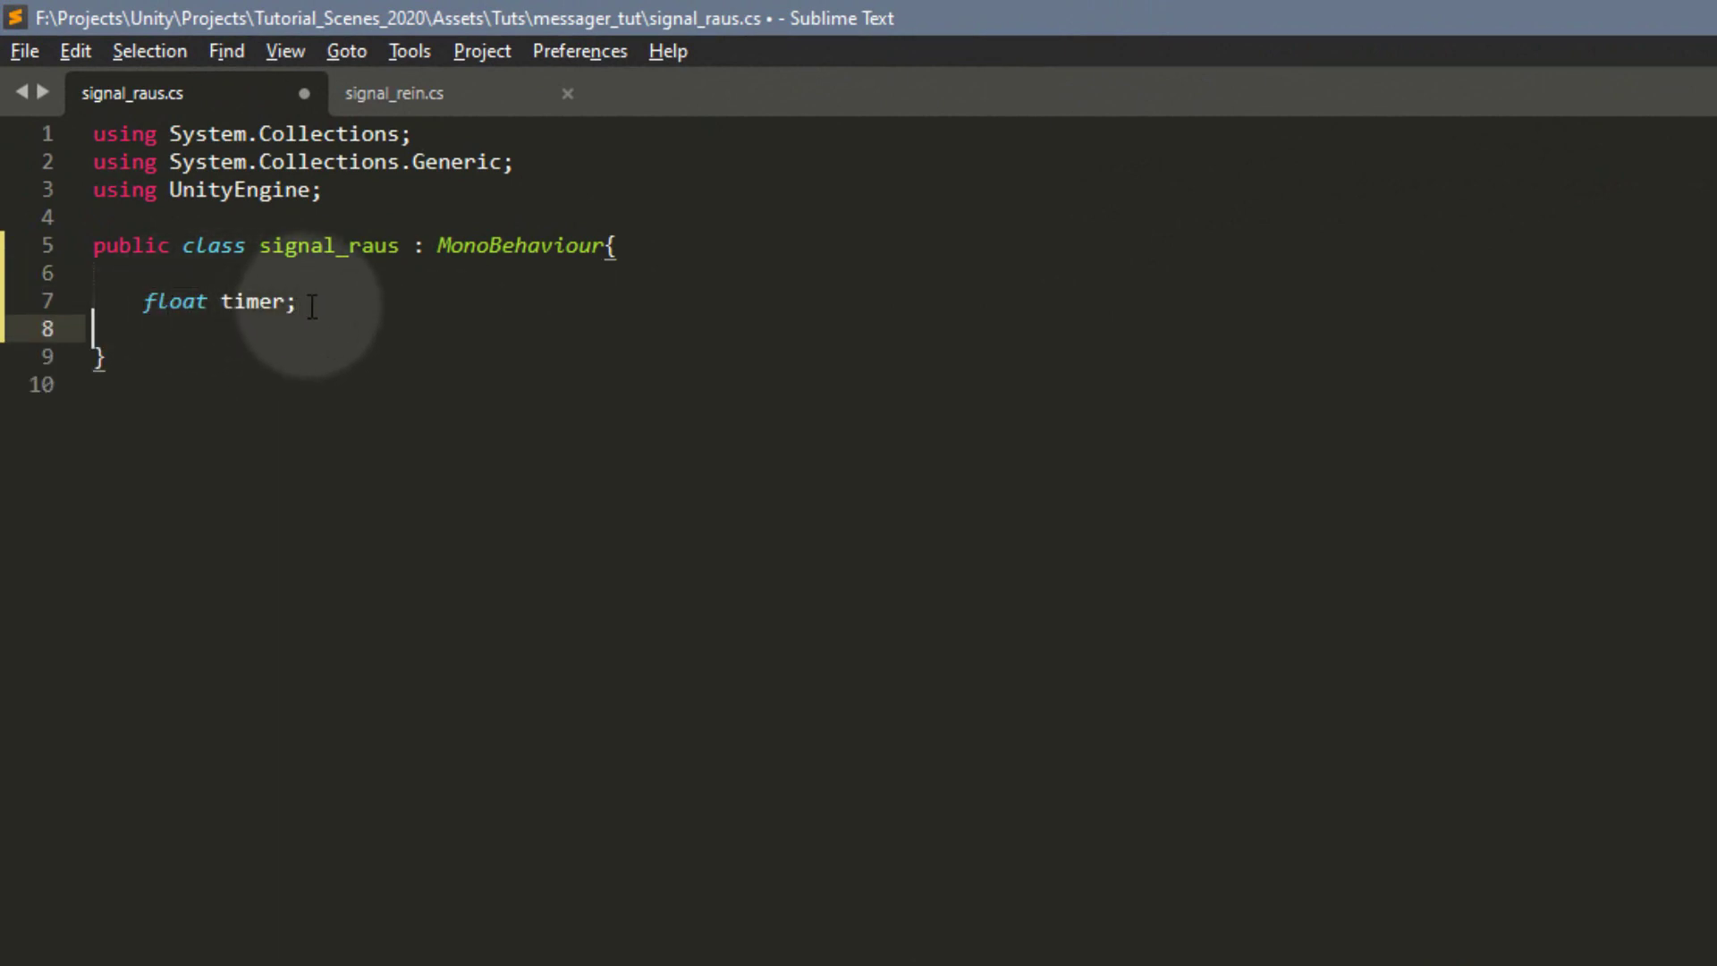
key("Return")
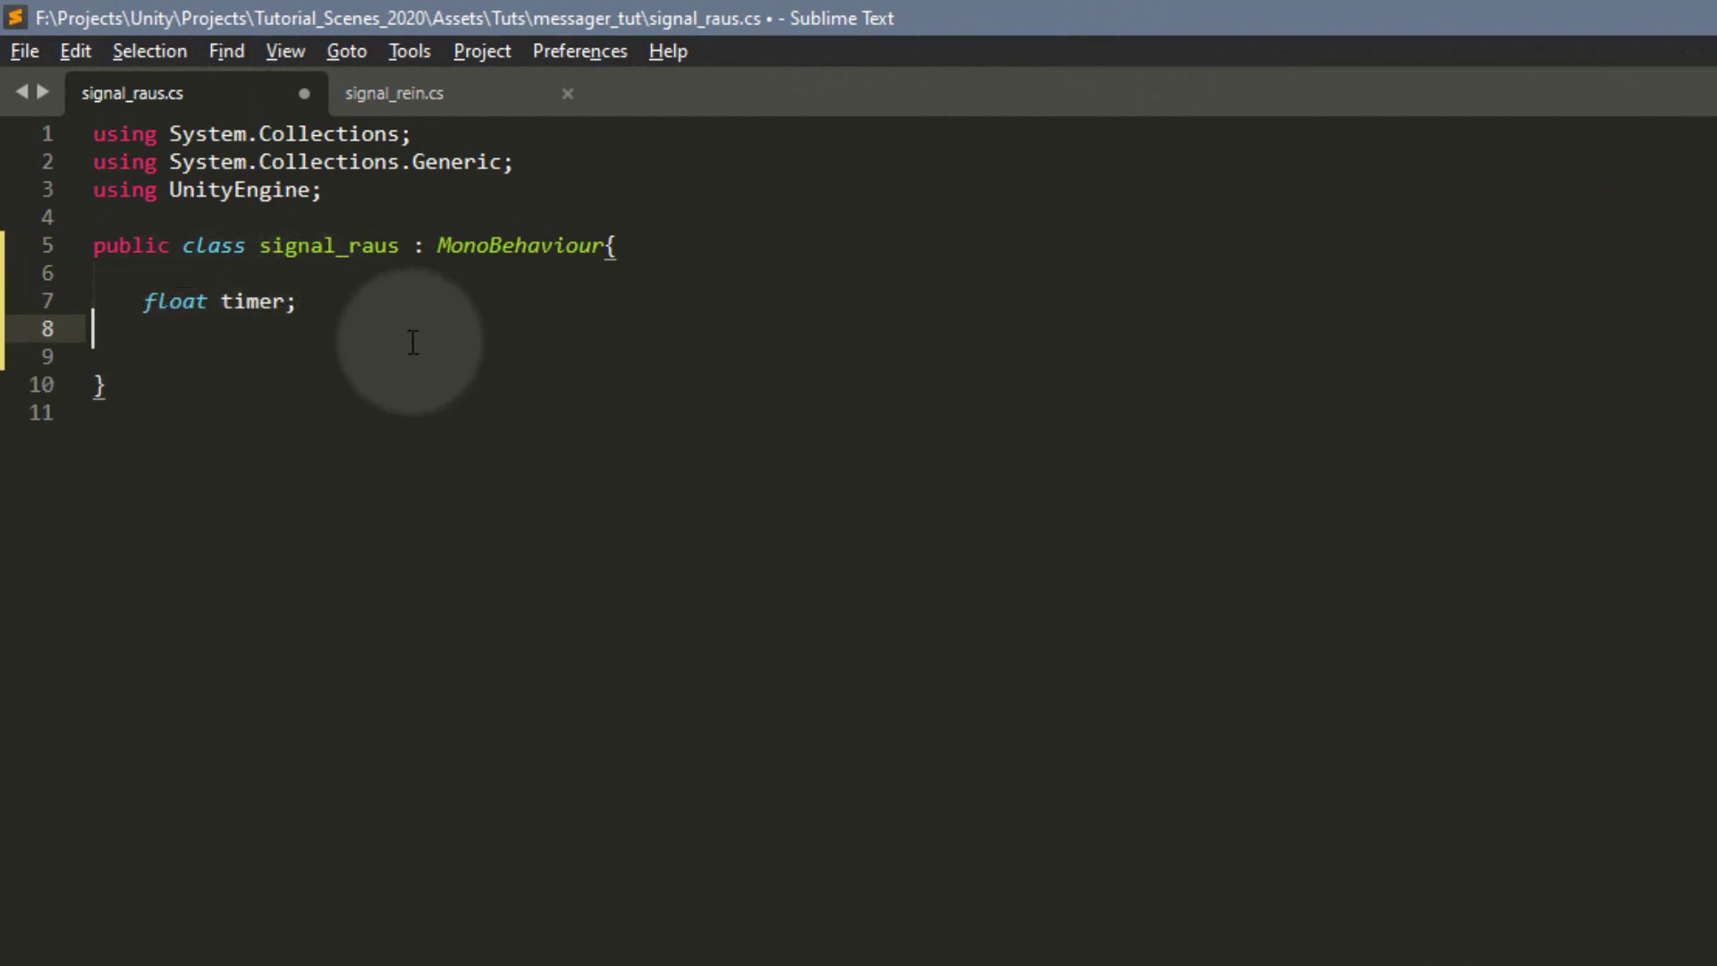
type("void Start(){  \t\t \t}")
left_click(345, 385)
type("timer+=Time.deltaTime;")
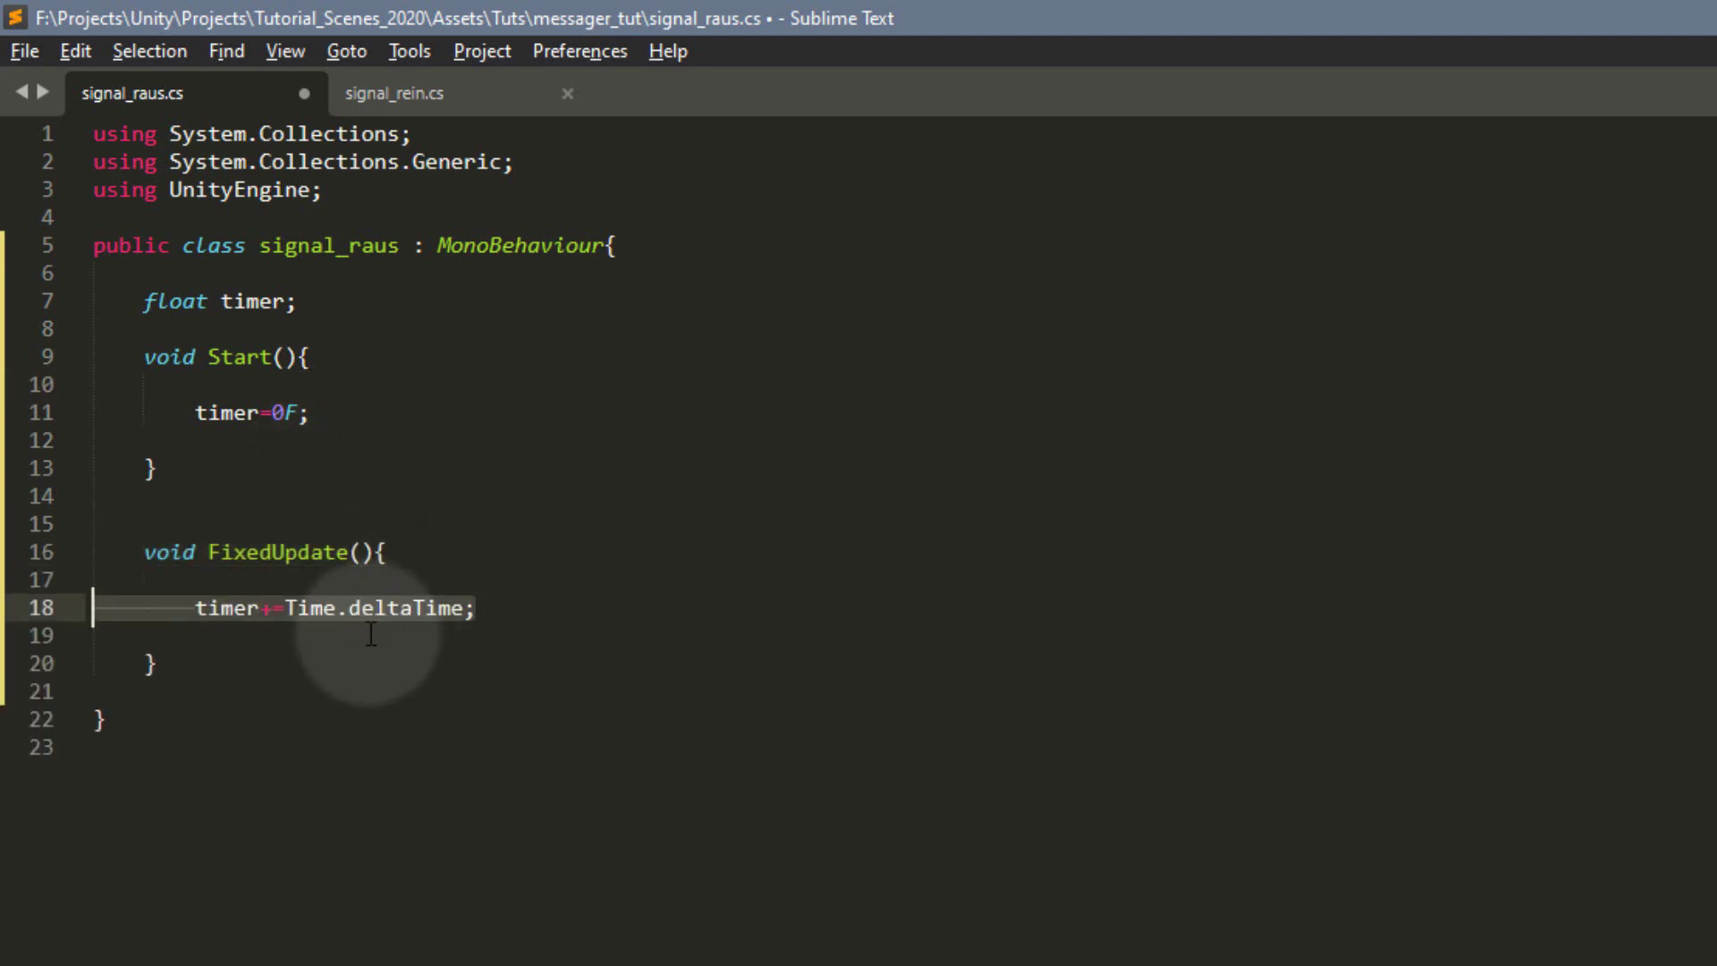
Step: Add a FixedUpdate timer += Time.deltaTime and an if (timer >= 3) block resetting it
left_click(239, 635)
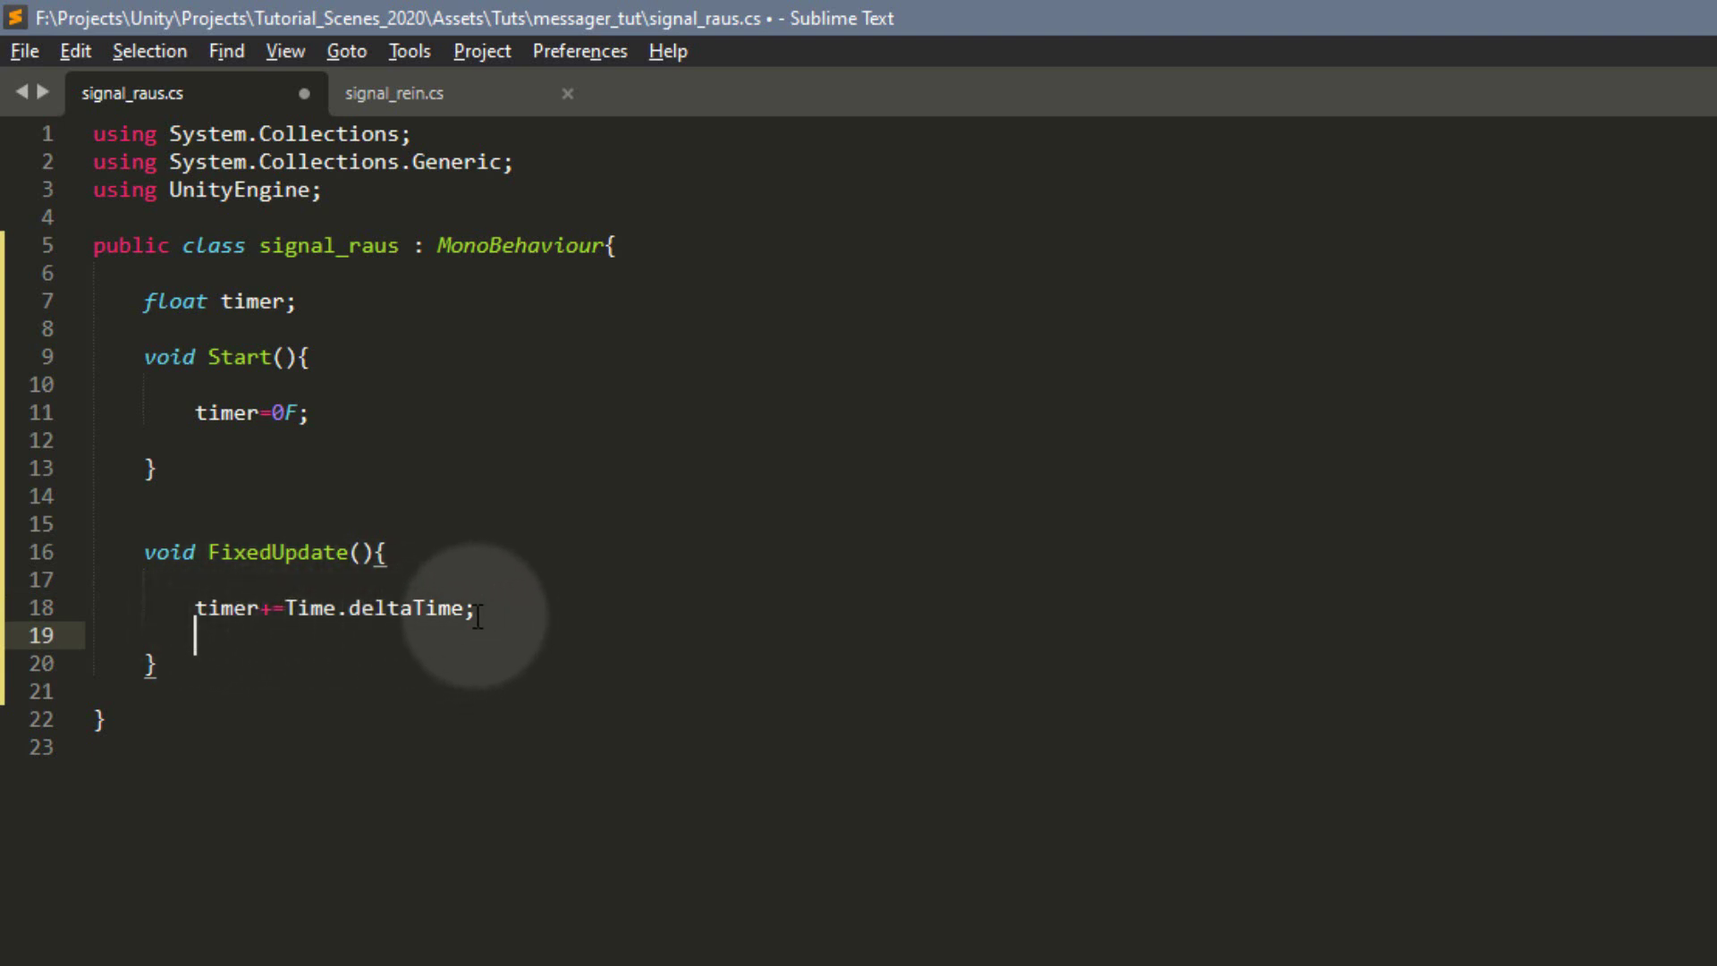
left_click_drag(287, 608, 463, 608)
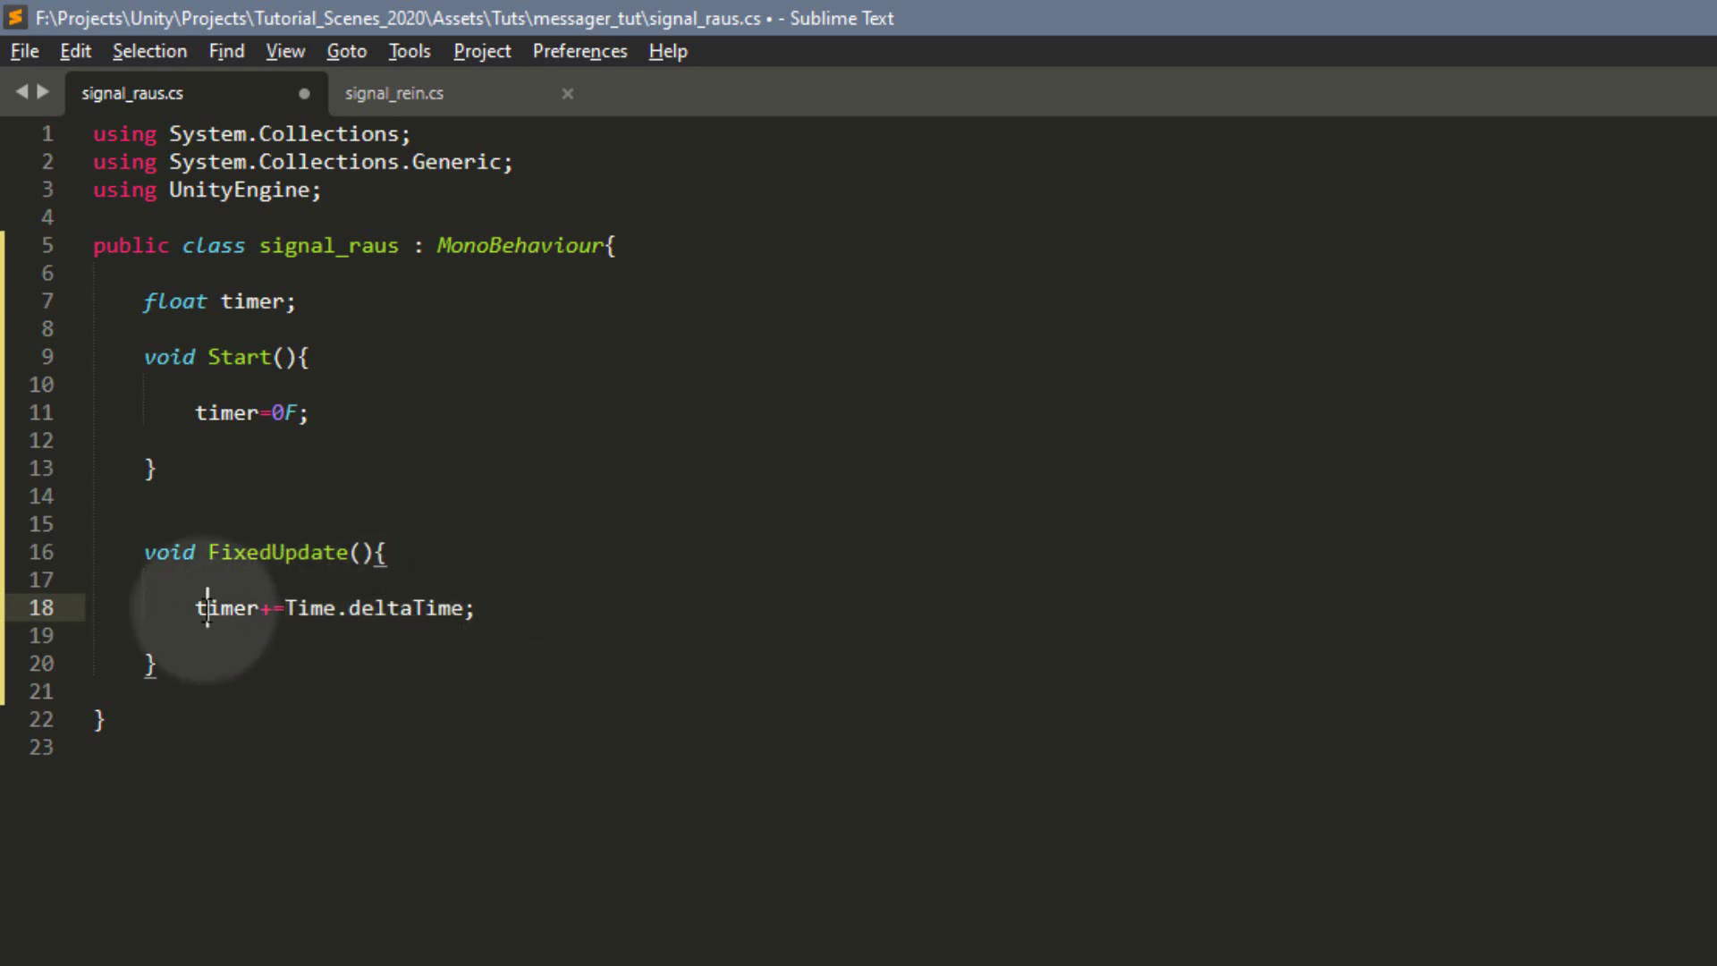
left_click_drag(195, 608, 259, 608)
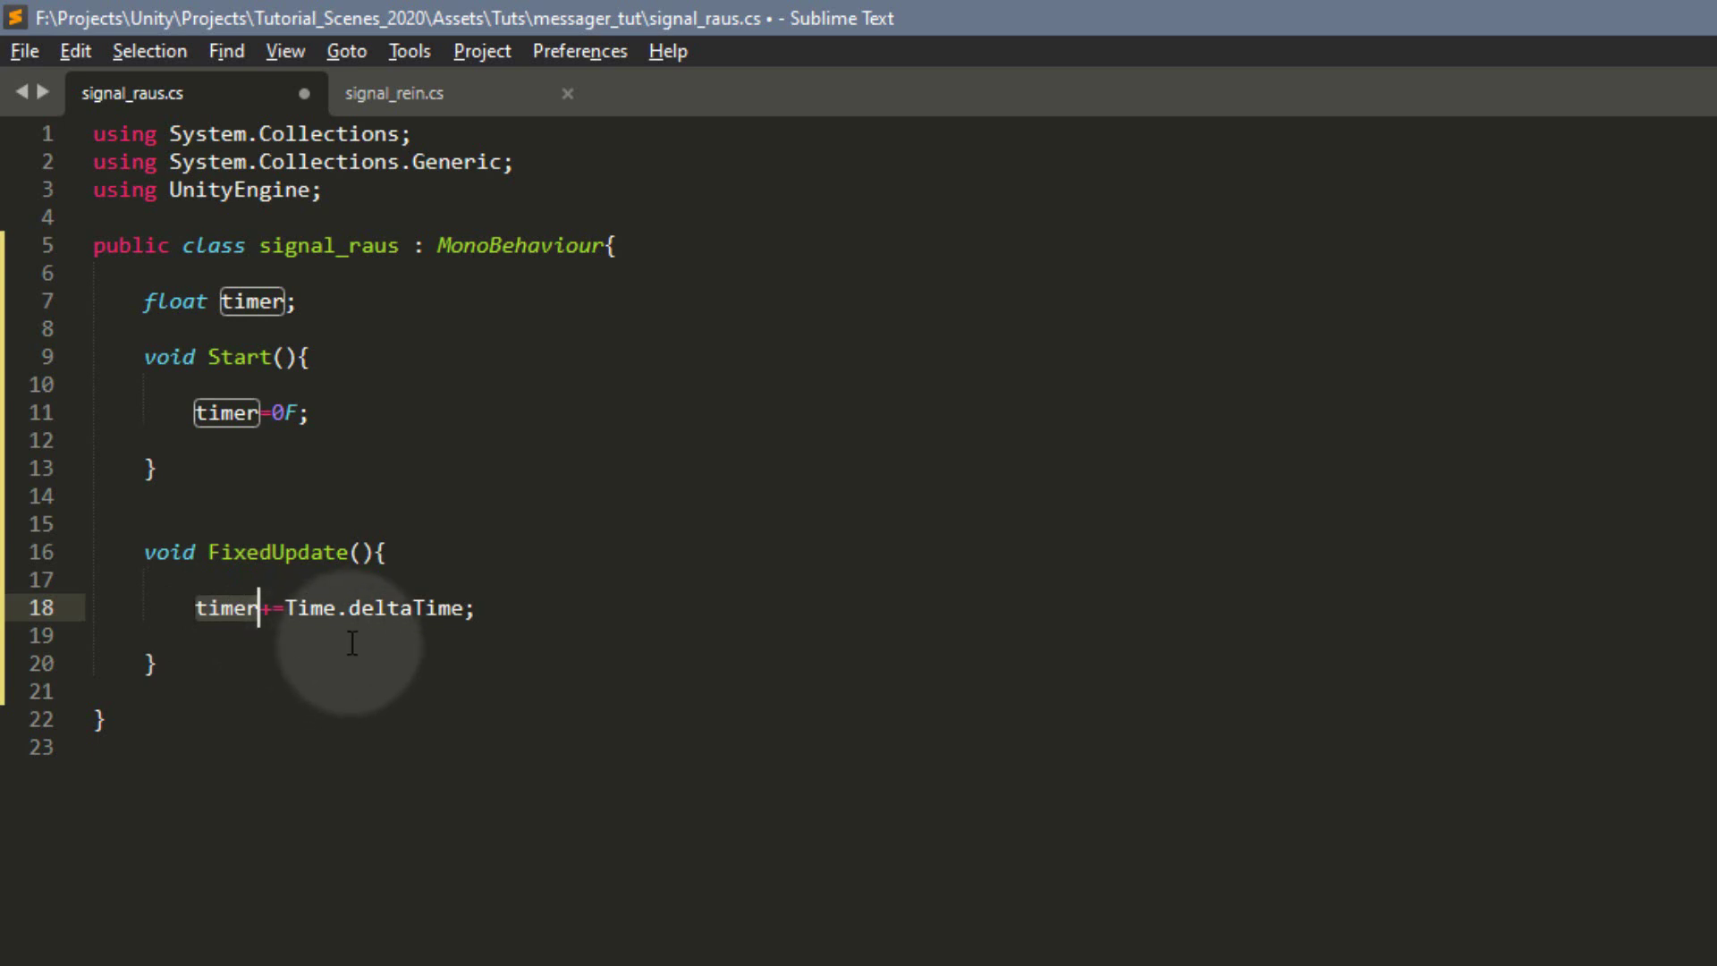
left_click(205, 635)
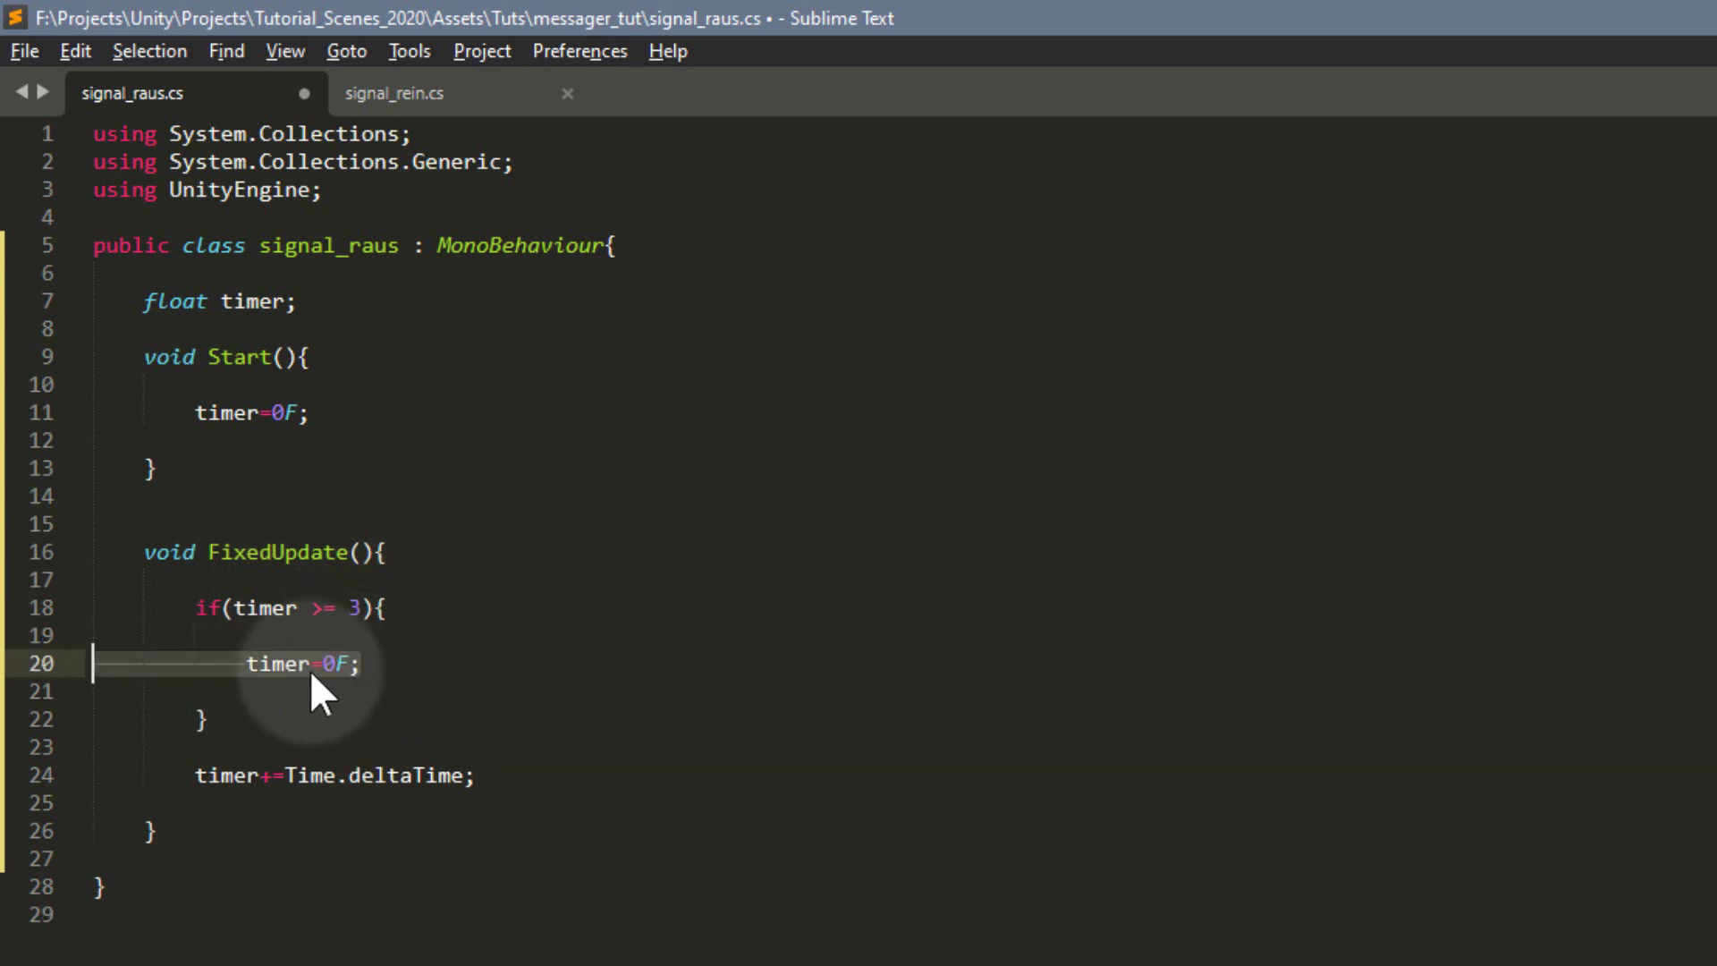
left_click(363, 664)
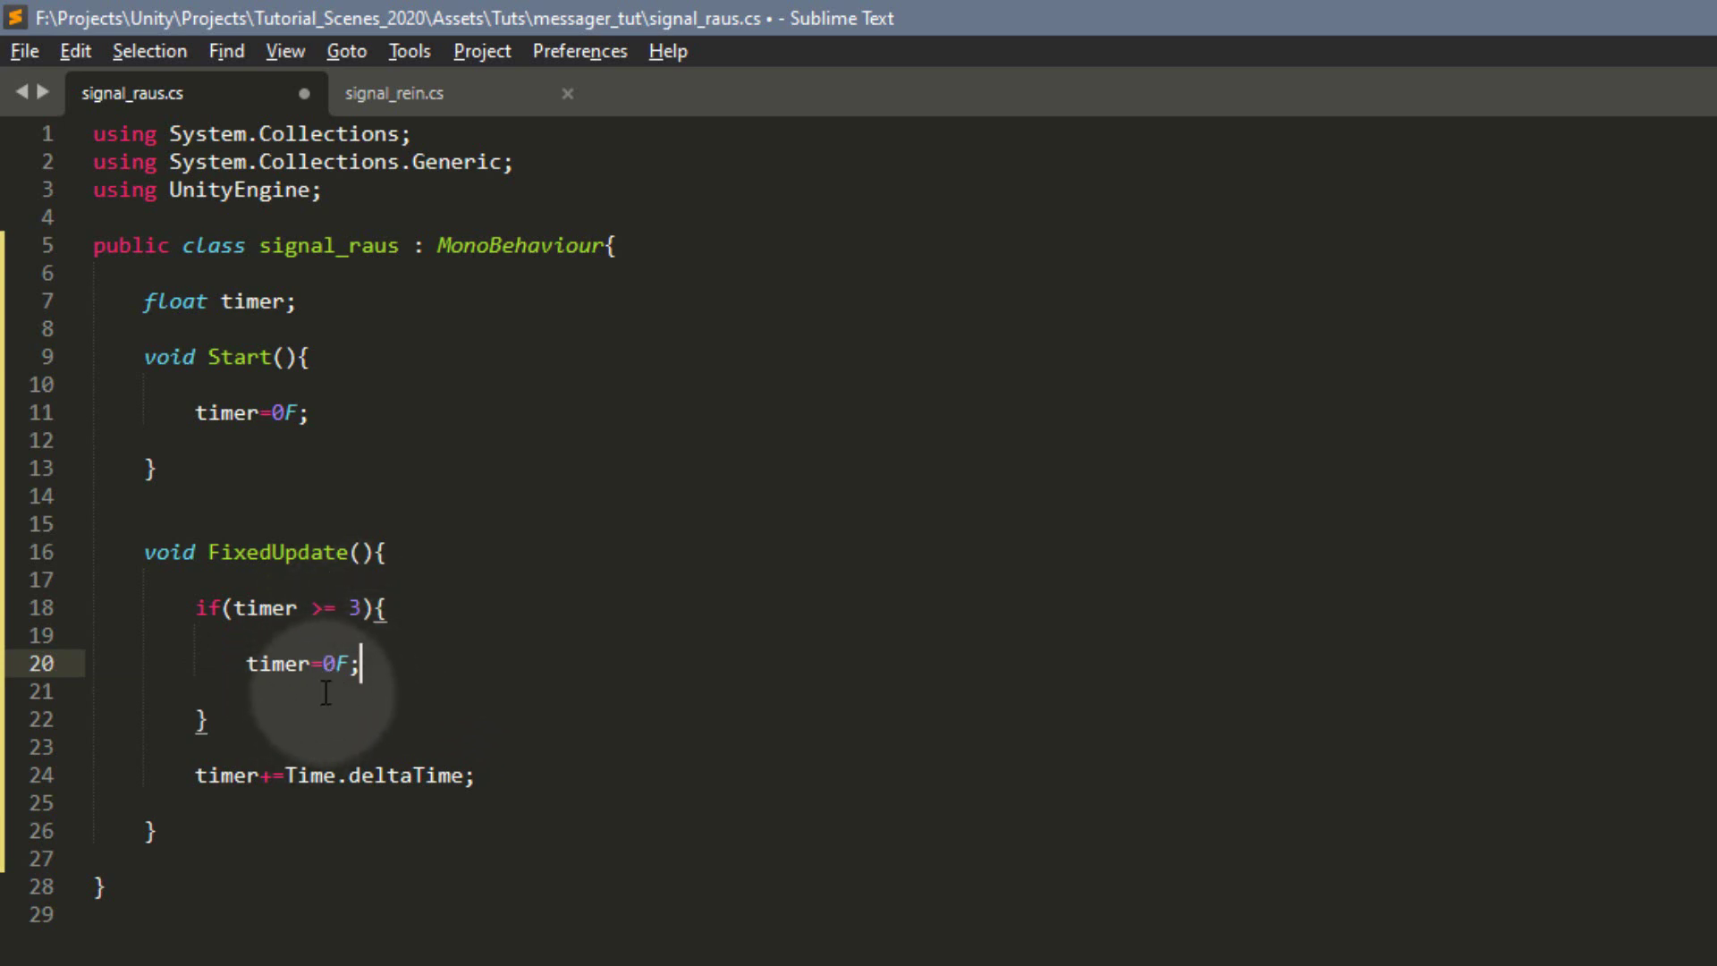
Step: Add print("ping"); after the timer reset and save the script
key("Return")
type("print(\"ping\");")
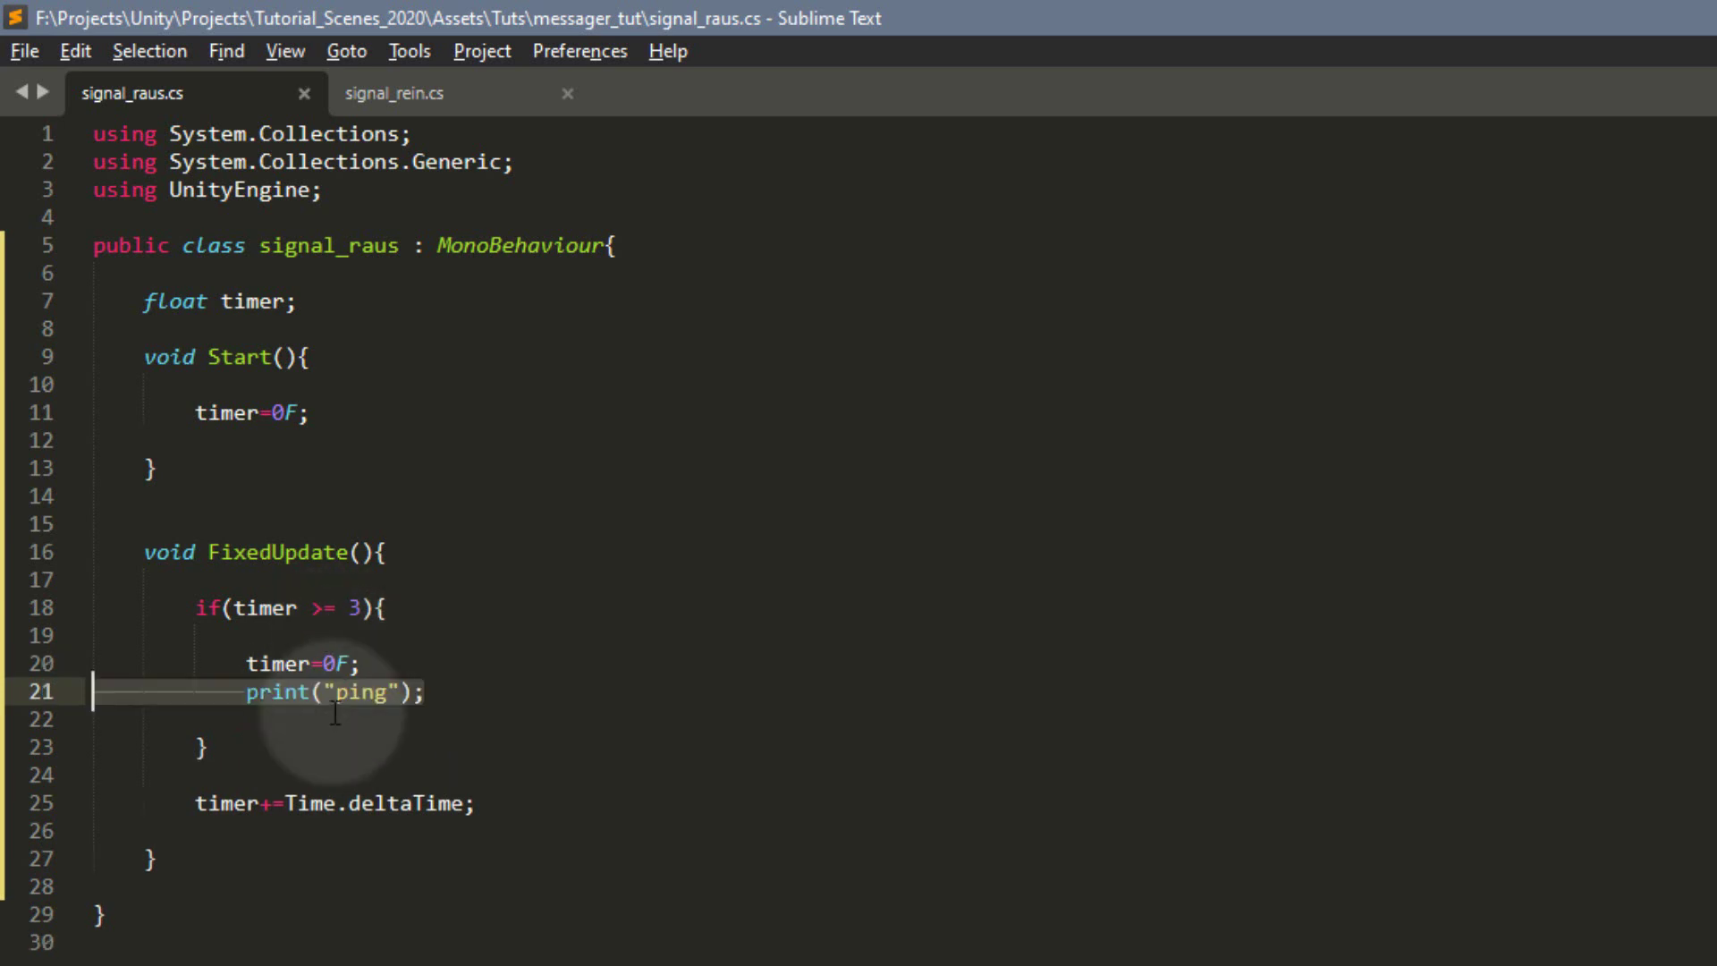
key("Return")
key("ctrl+s")
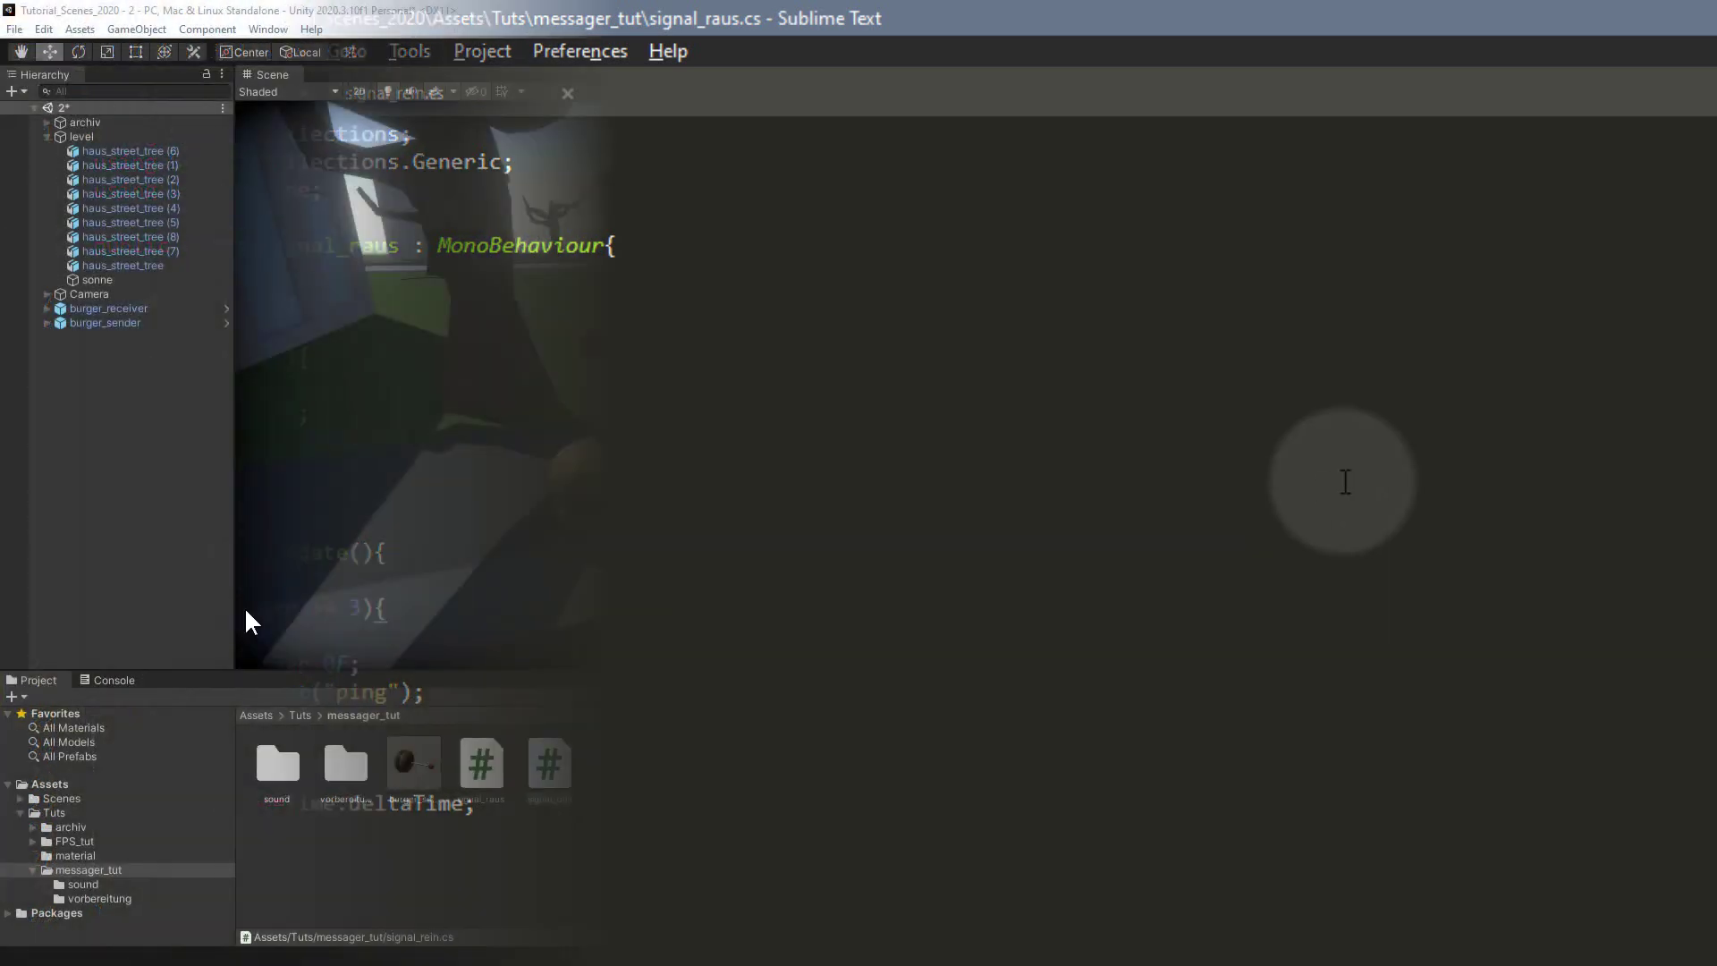
Step: Show the Console and enter play mode to watch the ping logs
left_click(122, 678)
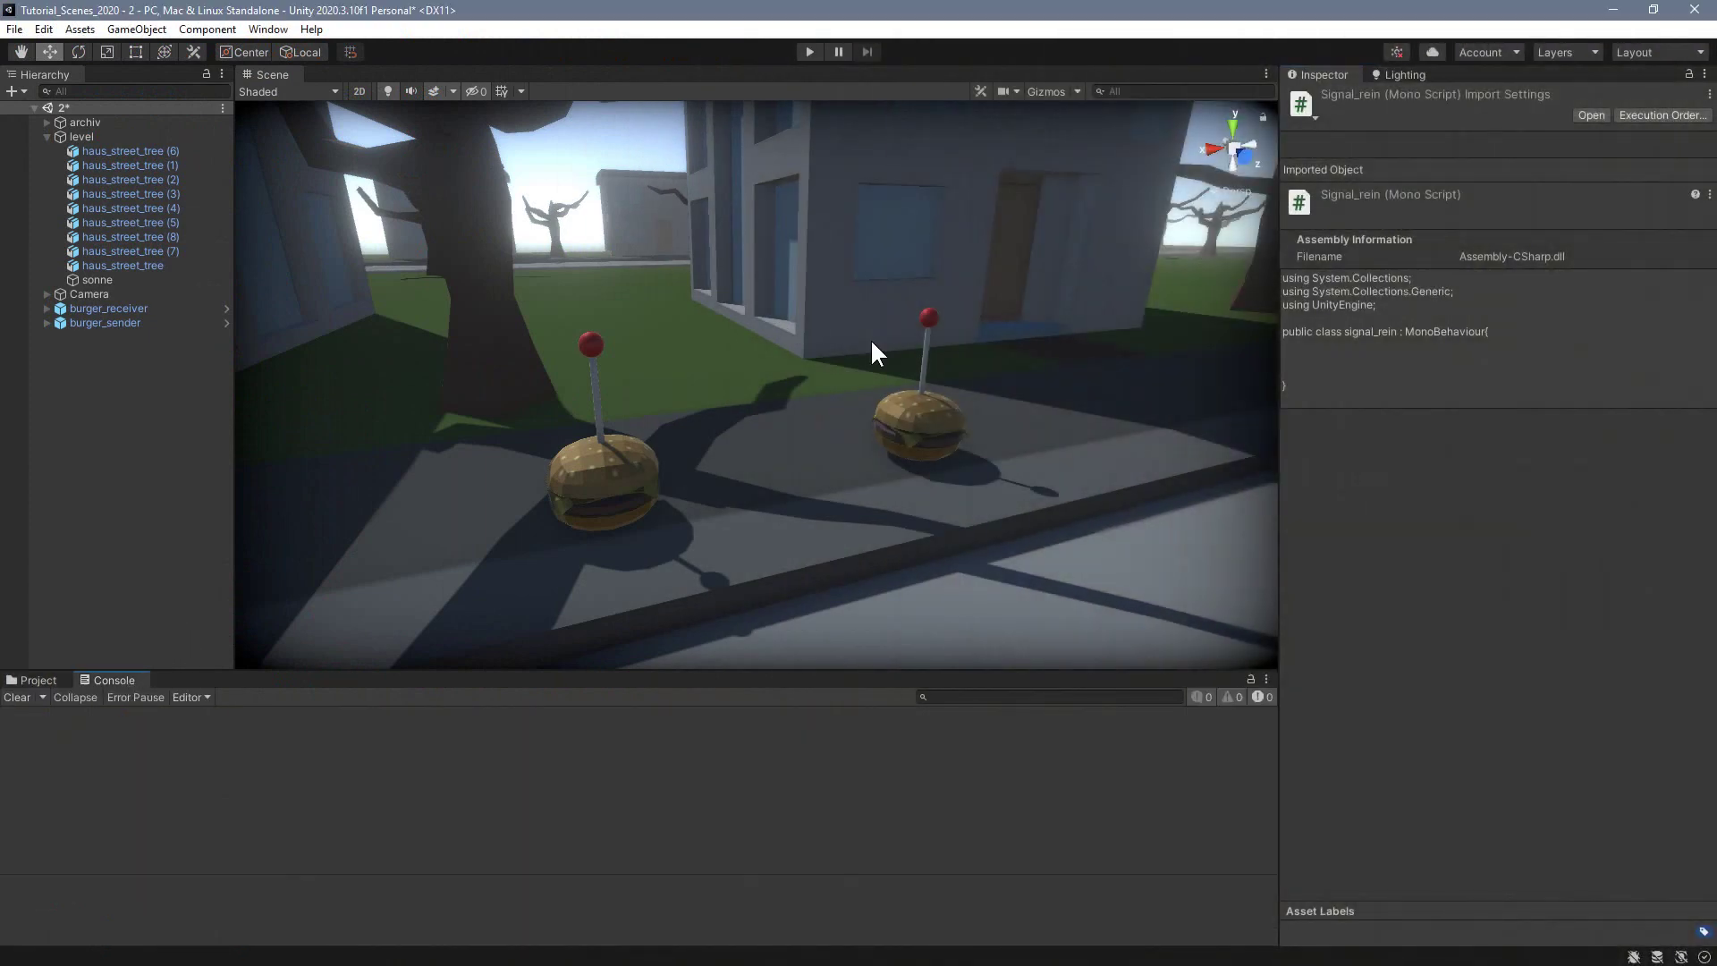
left_click(809, 51)
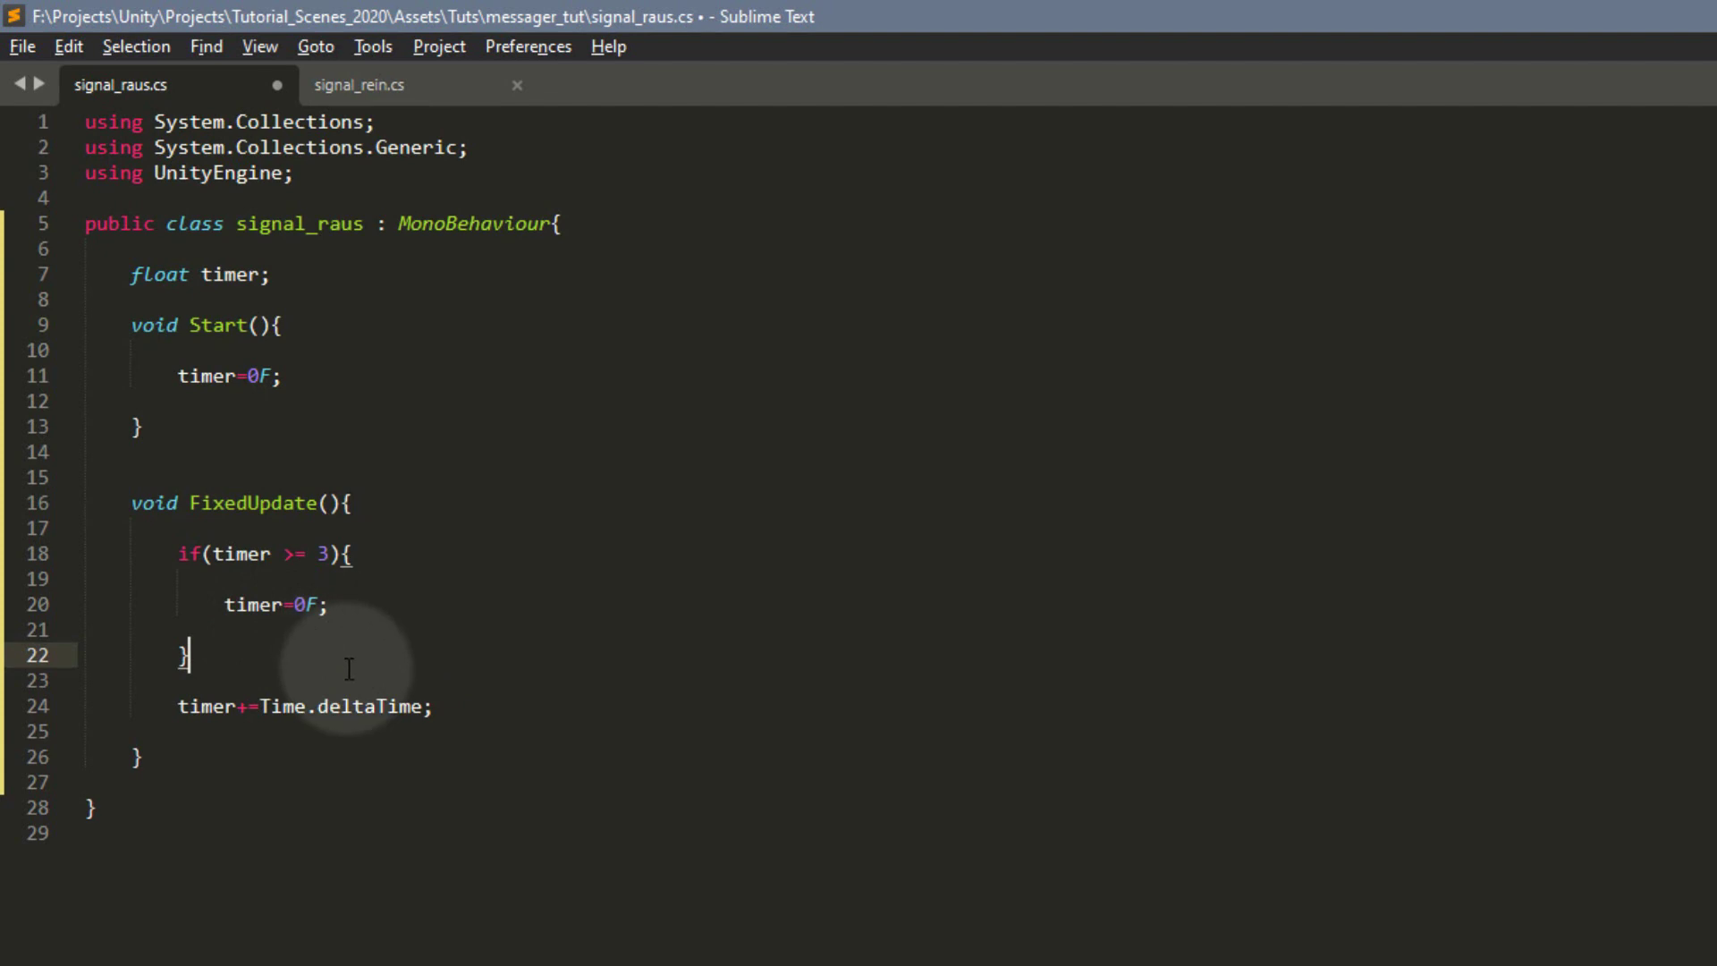
Step: Add GameObject.Find("burger_receiver").SendMessage("message_system", "Test") in the timer block and save
key("Up")
type("GameObject")
type(".Find(")
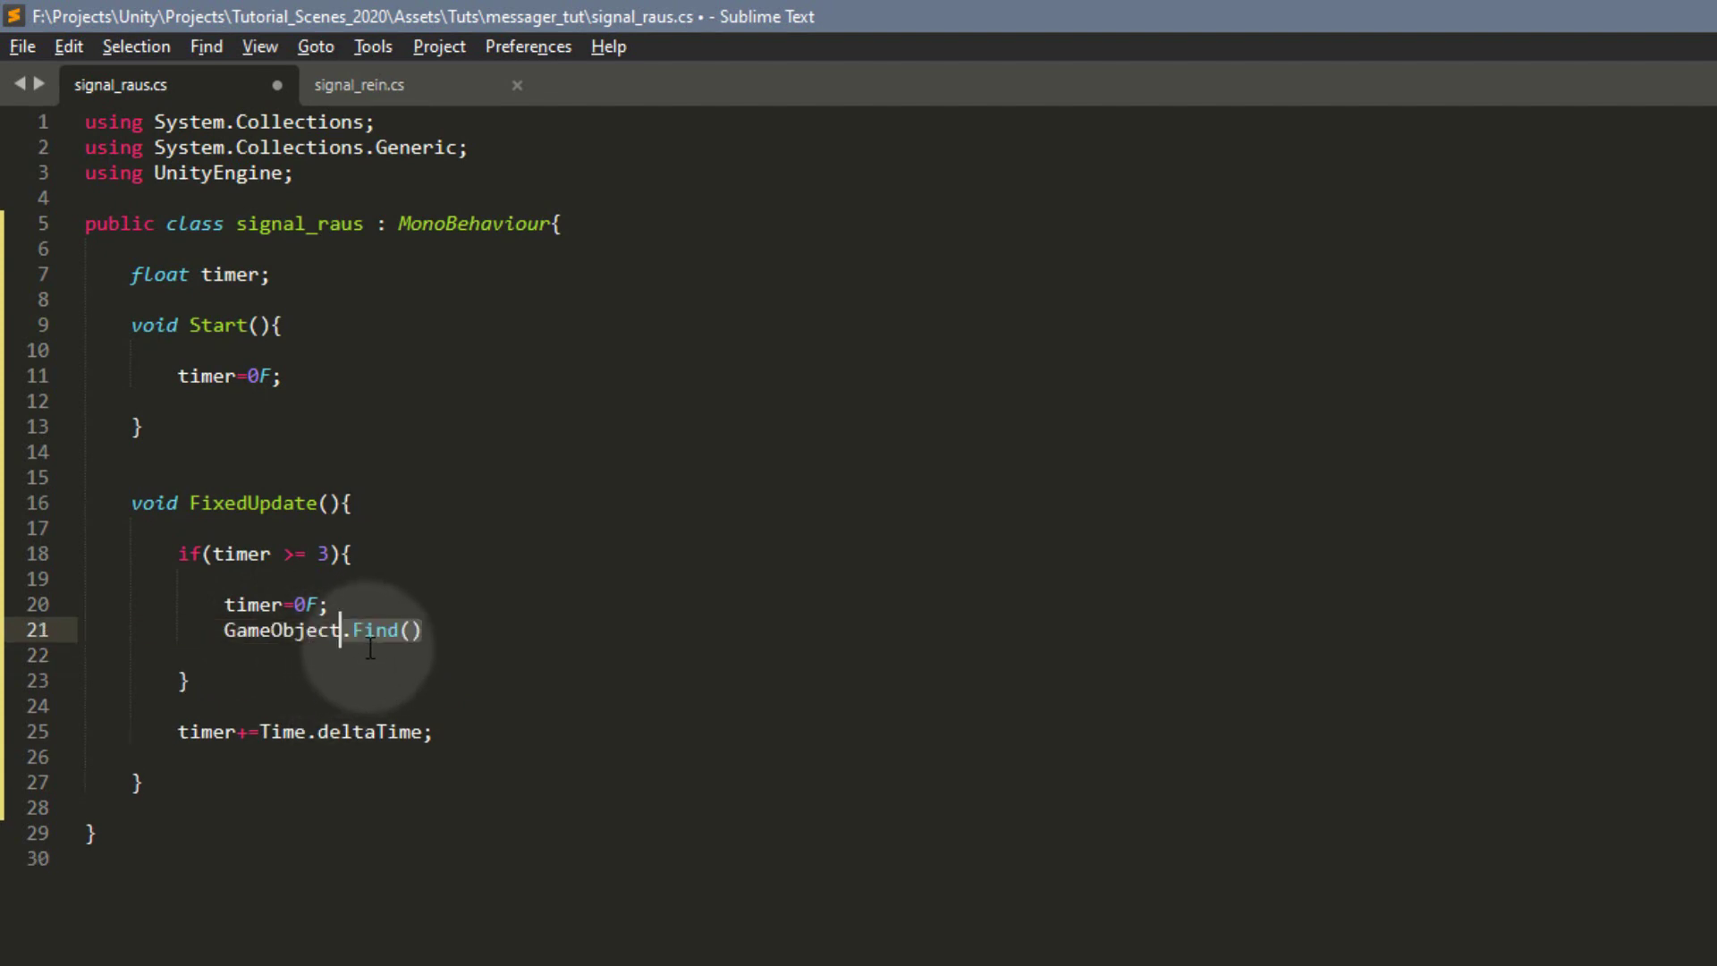
type("\"burger_receiver\"")
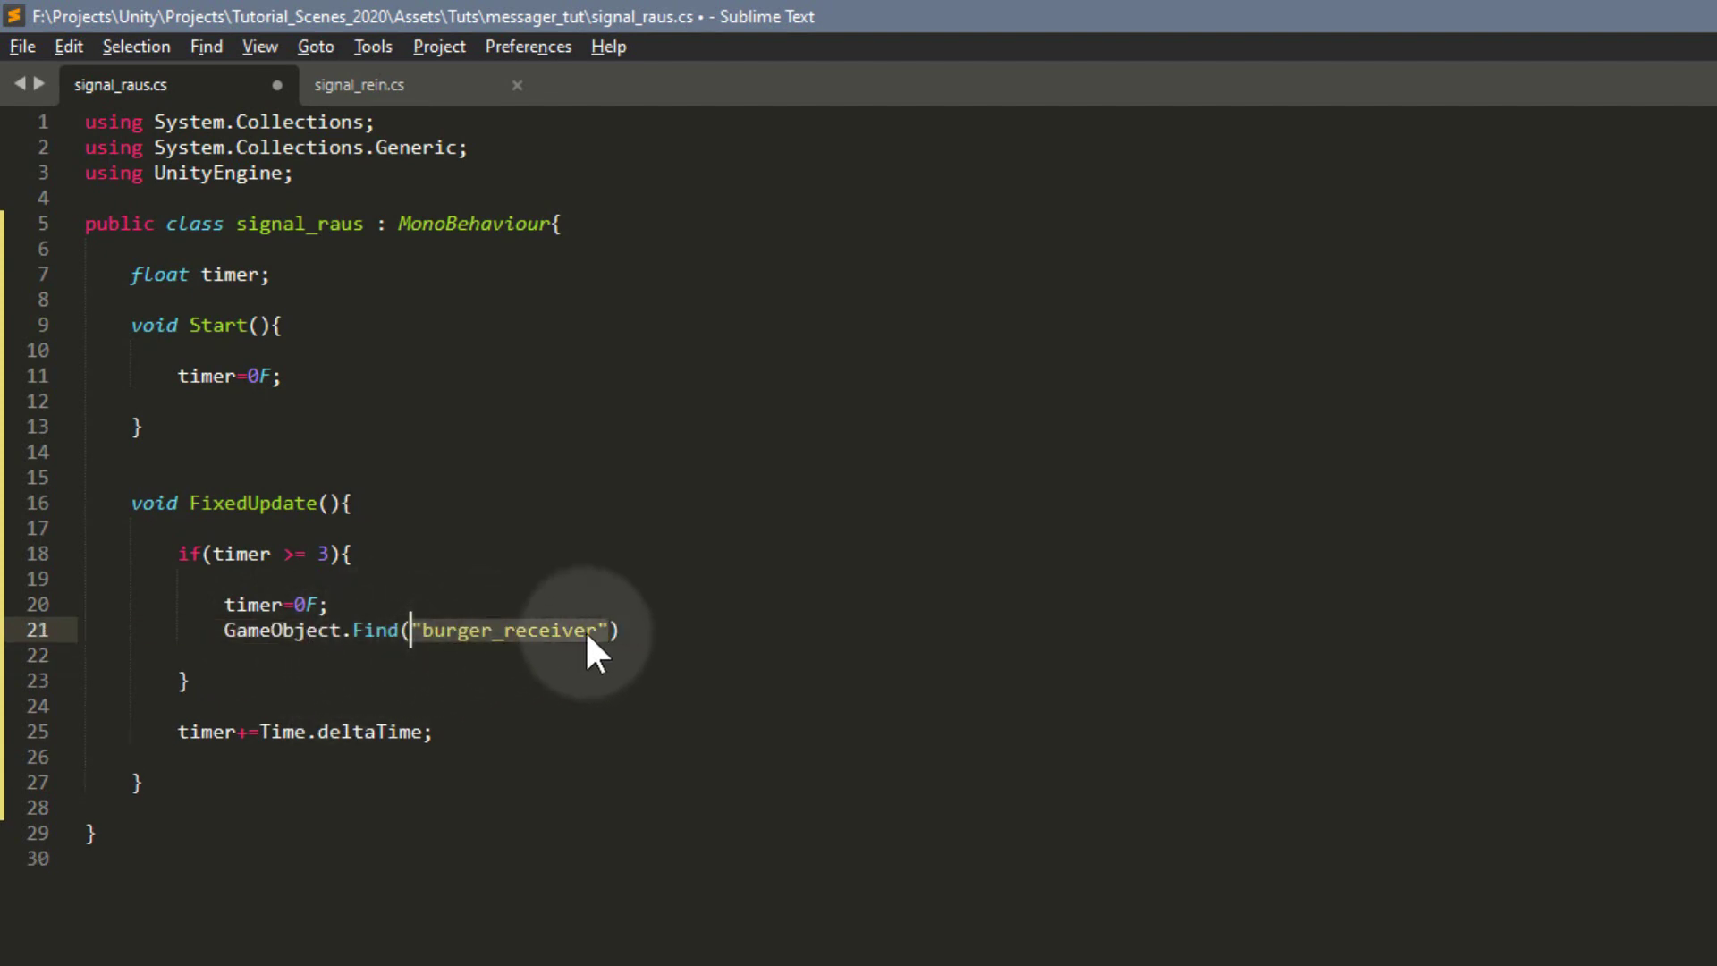
key("End")
type(".SendMessage(\"message_system\", \"Test\");")
key("ctrl+s")
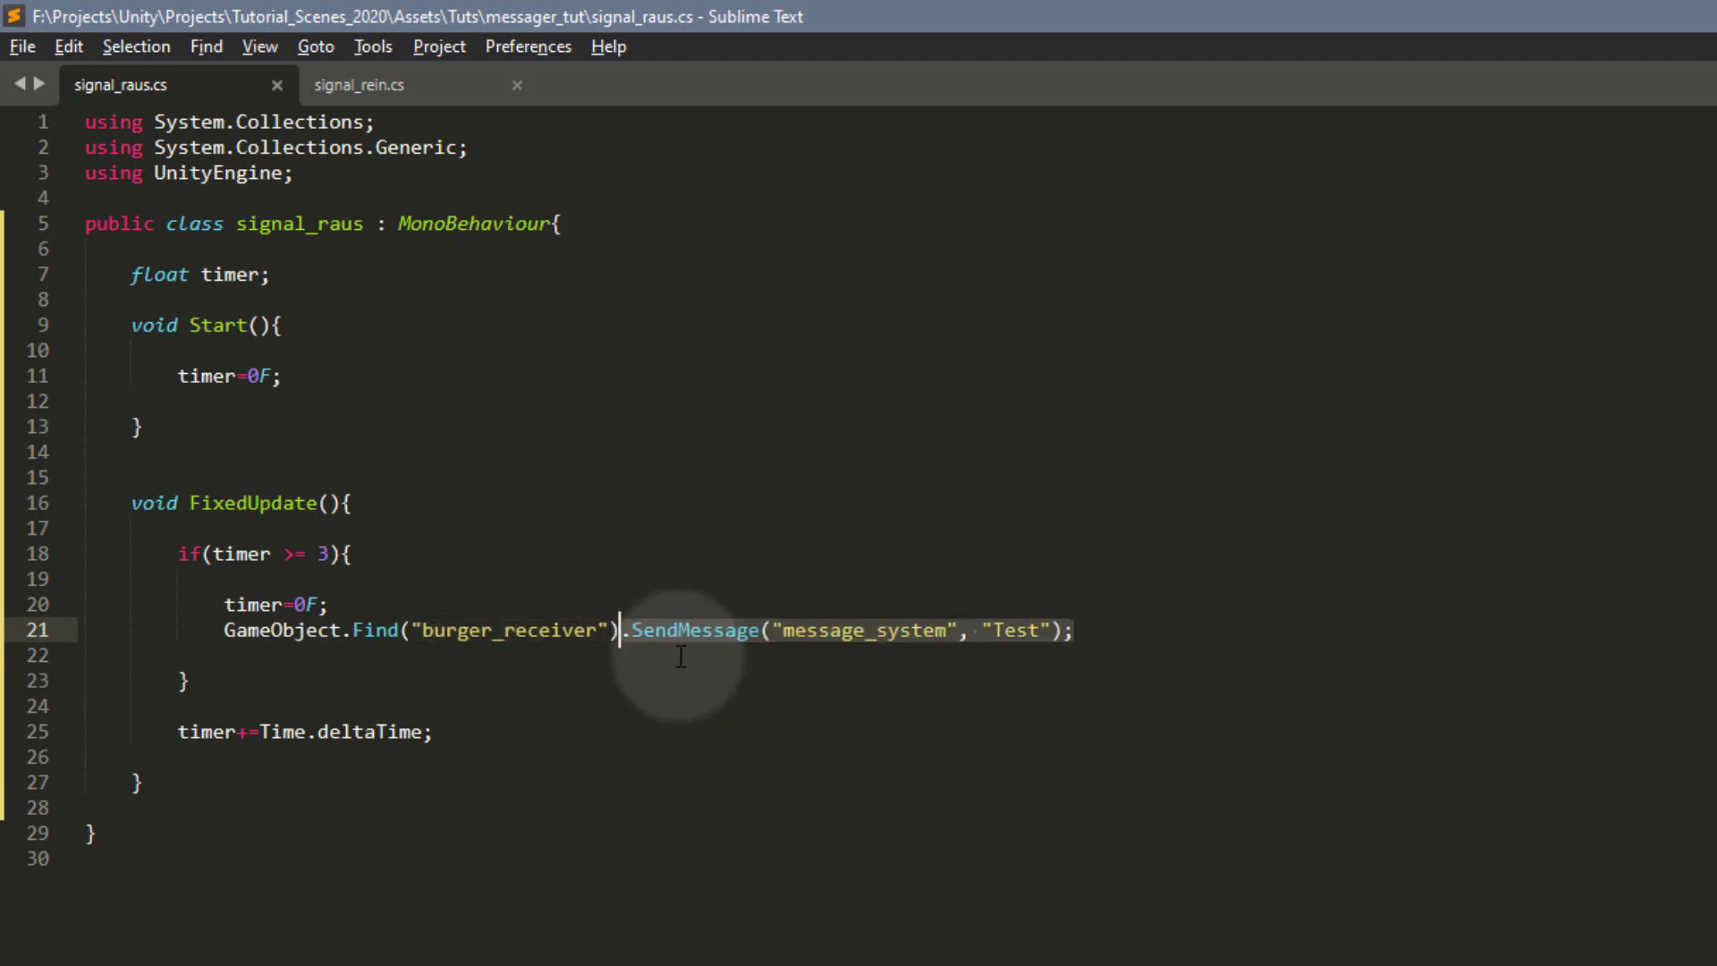
Step: Select the message_system method name in the new SendMessage call
left_click(781, 631)
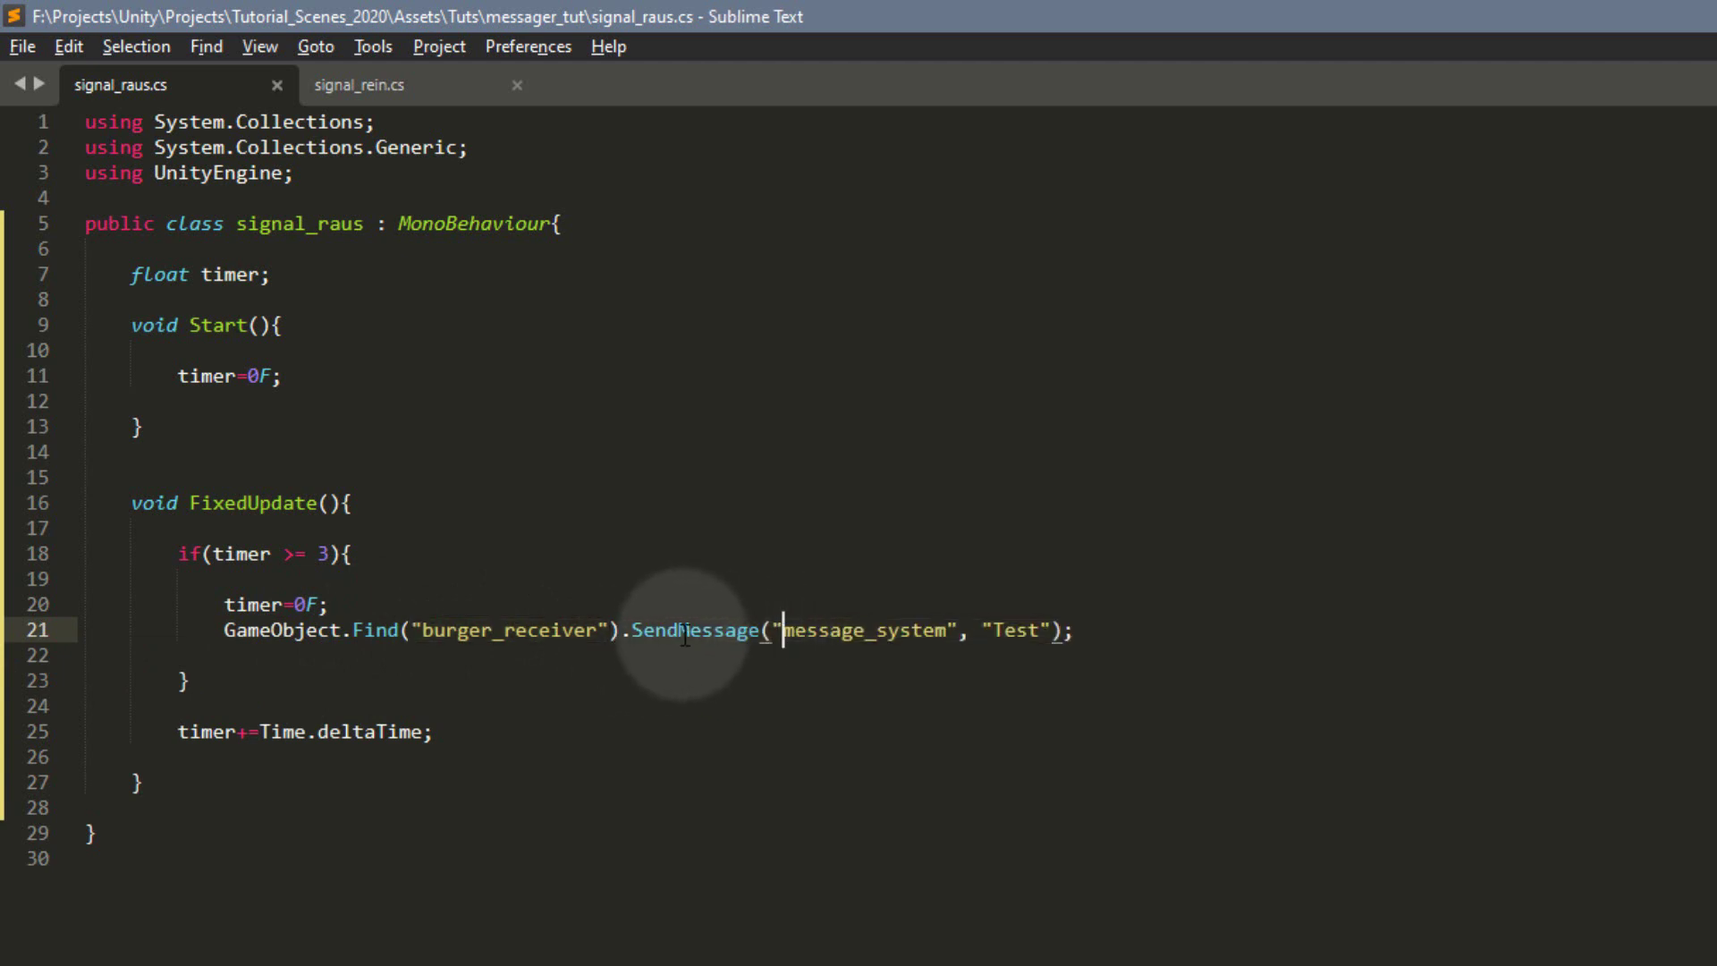
left_click(725, 631)
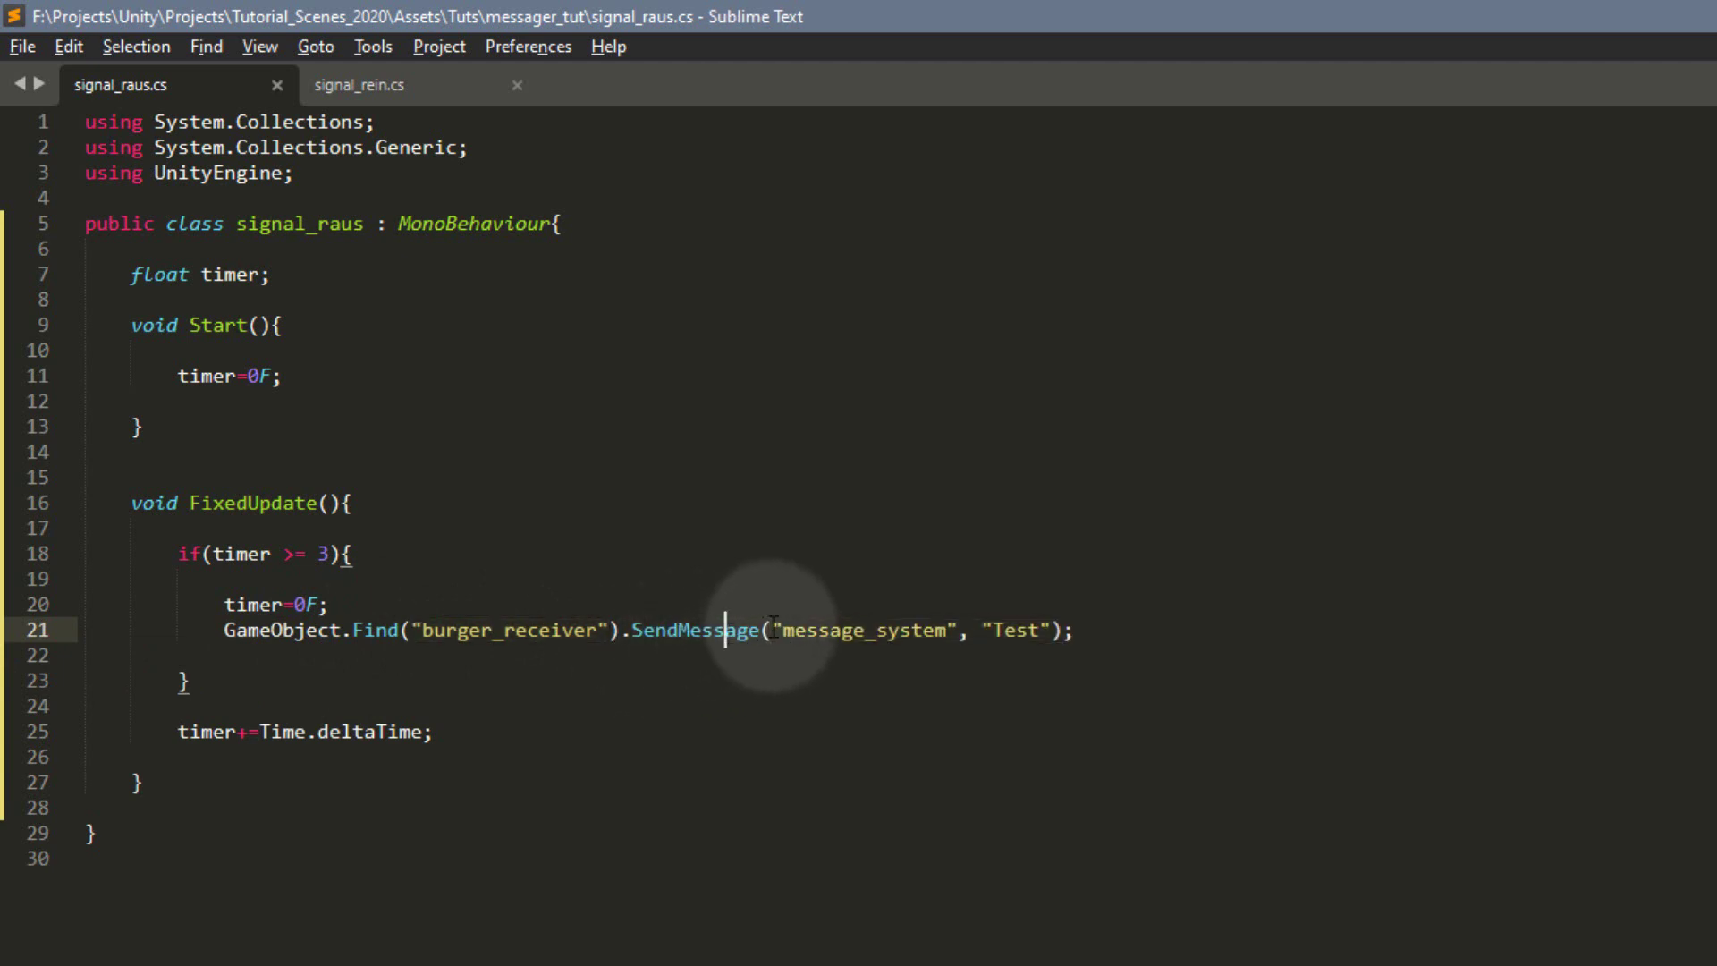
left_click_drag(772, 629, 957, 629)
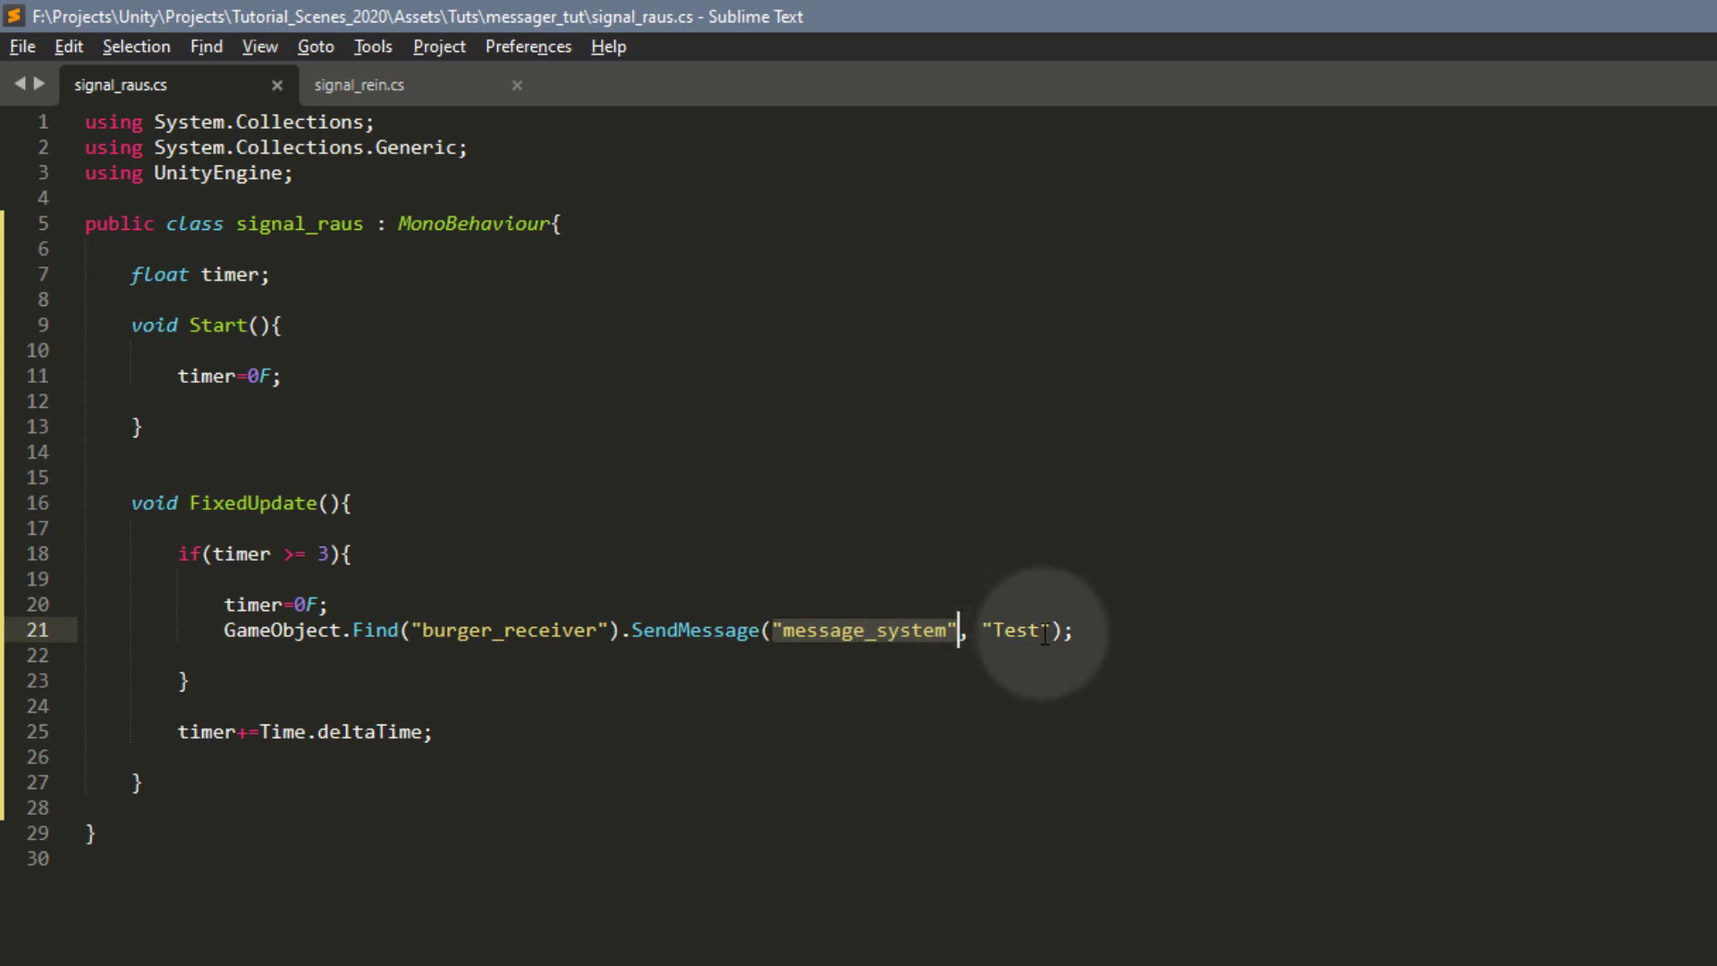
left_click(899, 630)
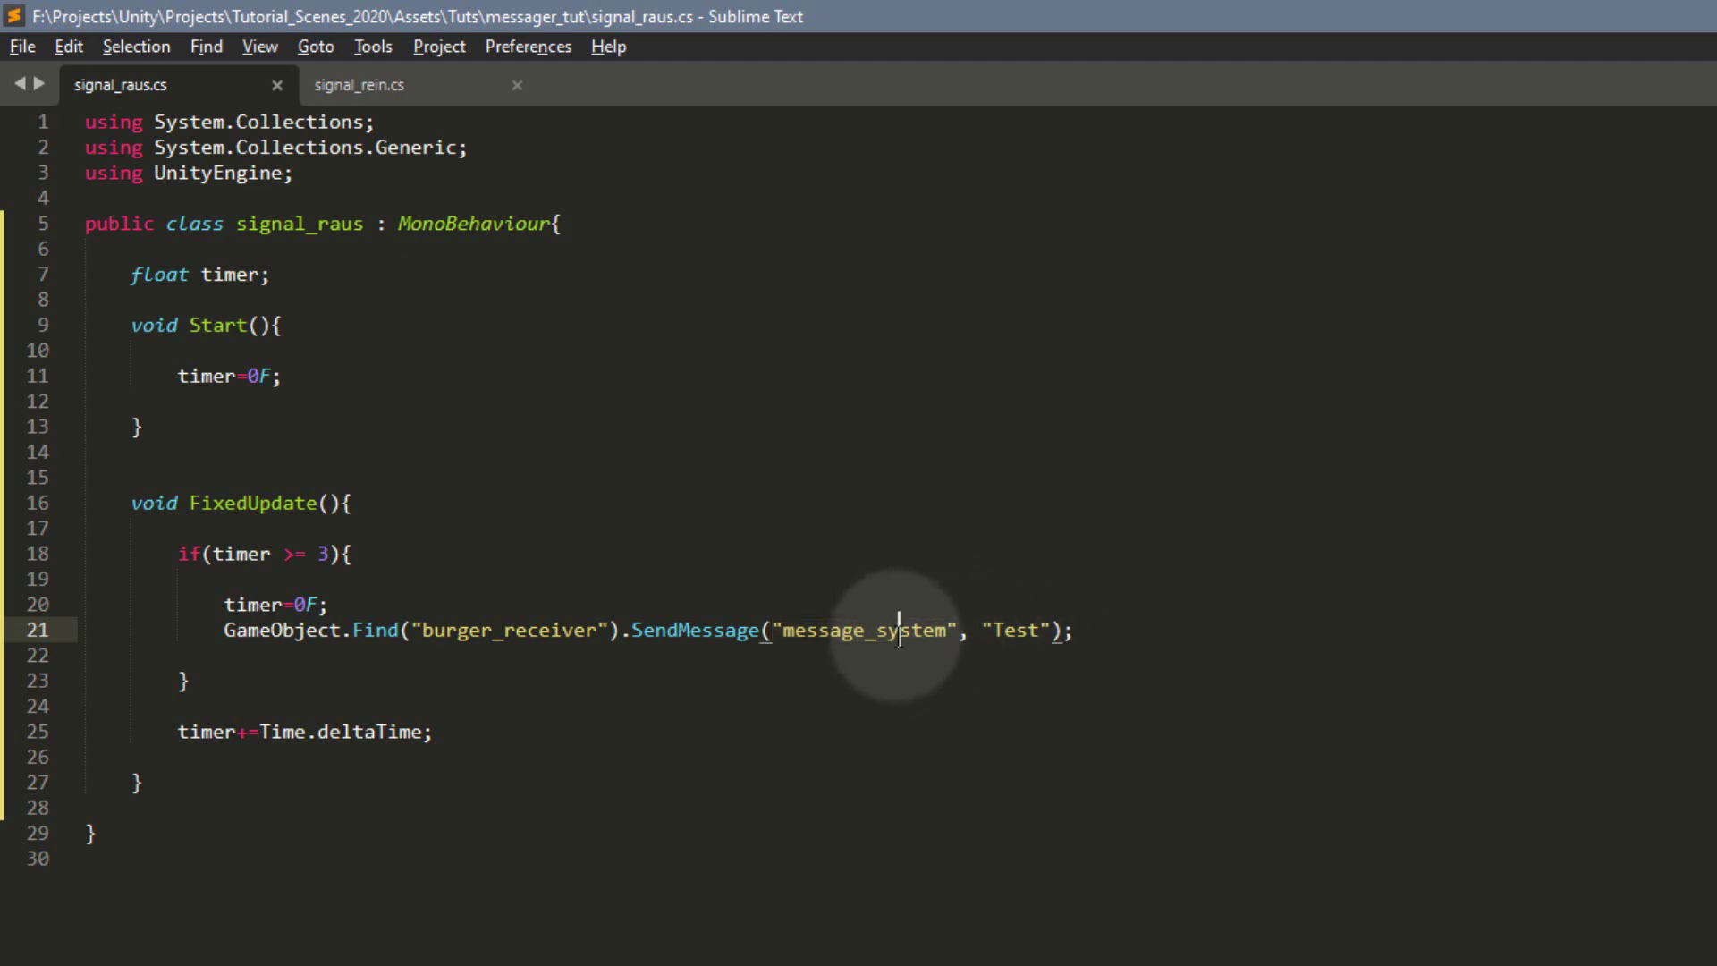
double_click(898, 631)
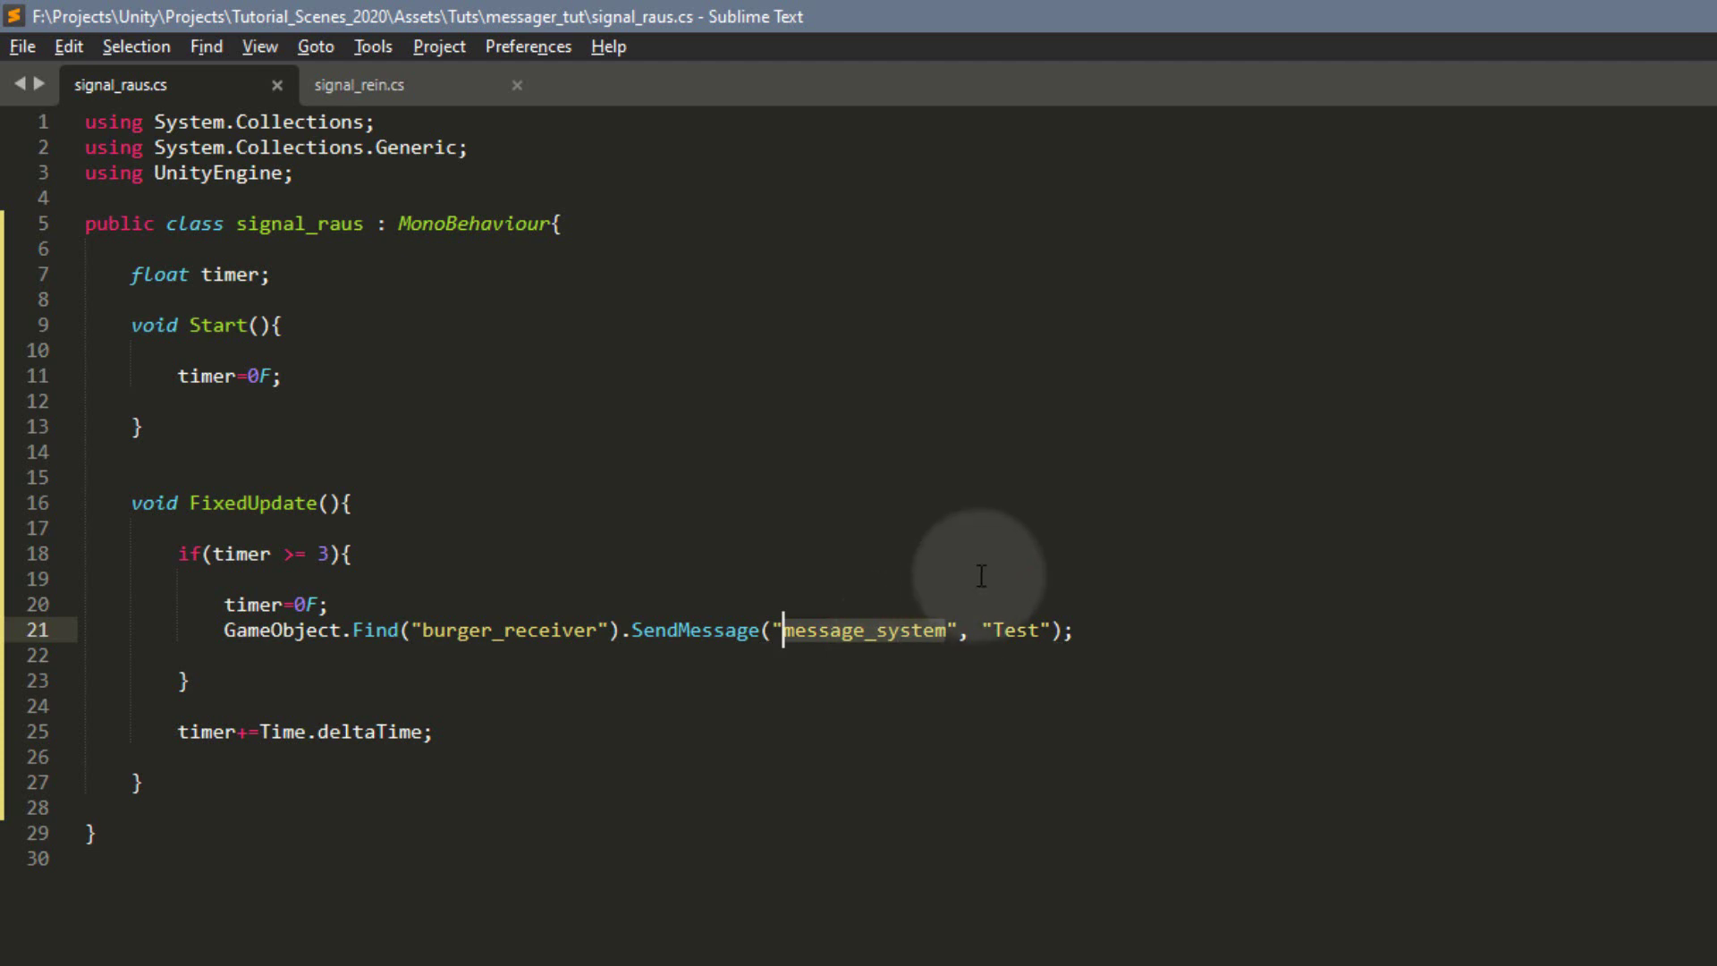
Step: In signal_rein.cs, add a message_system method taking string nachricht
left_click(429, 86)
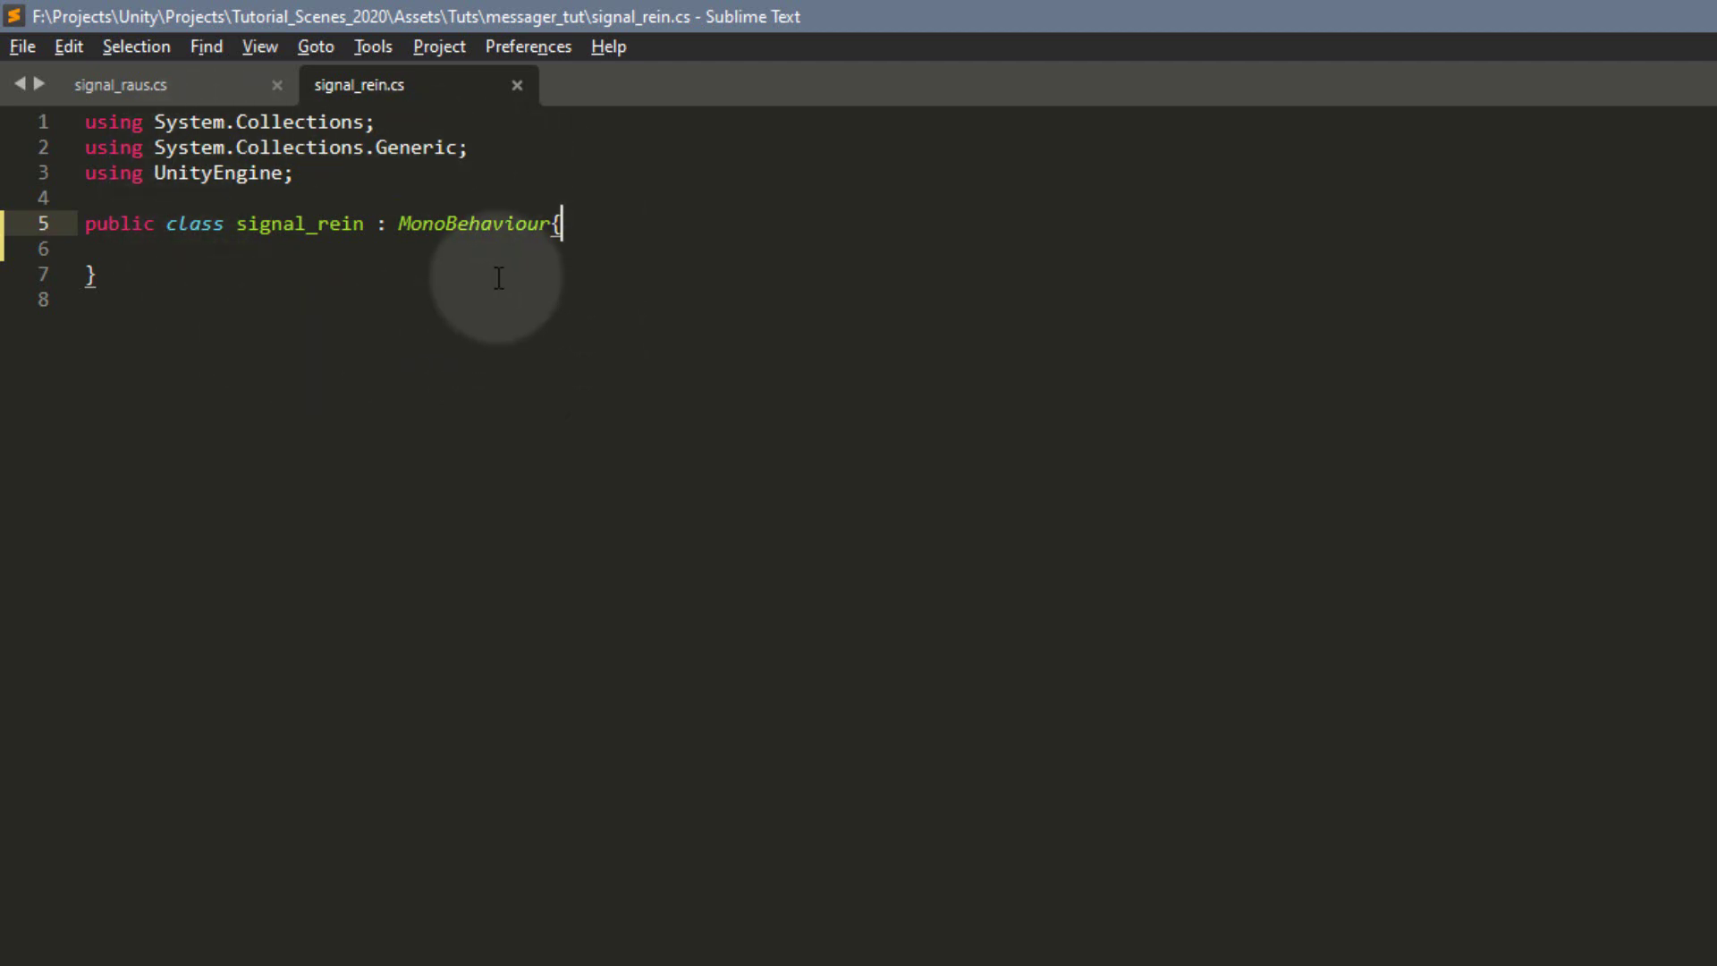
key("Down")
type("void message_system(){ \t\t \t}")
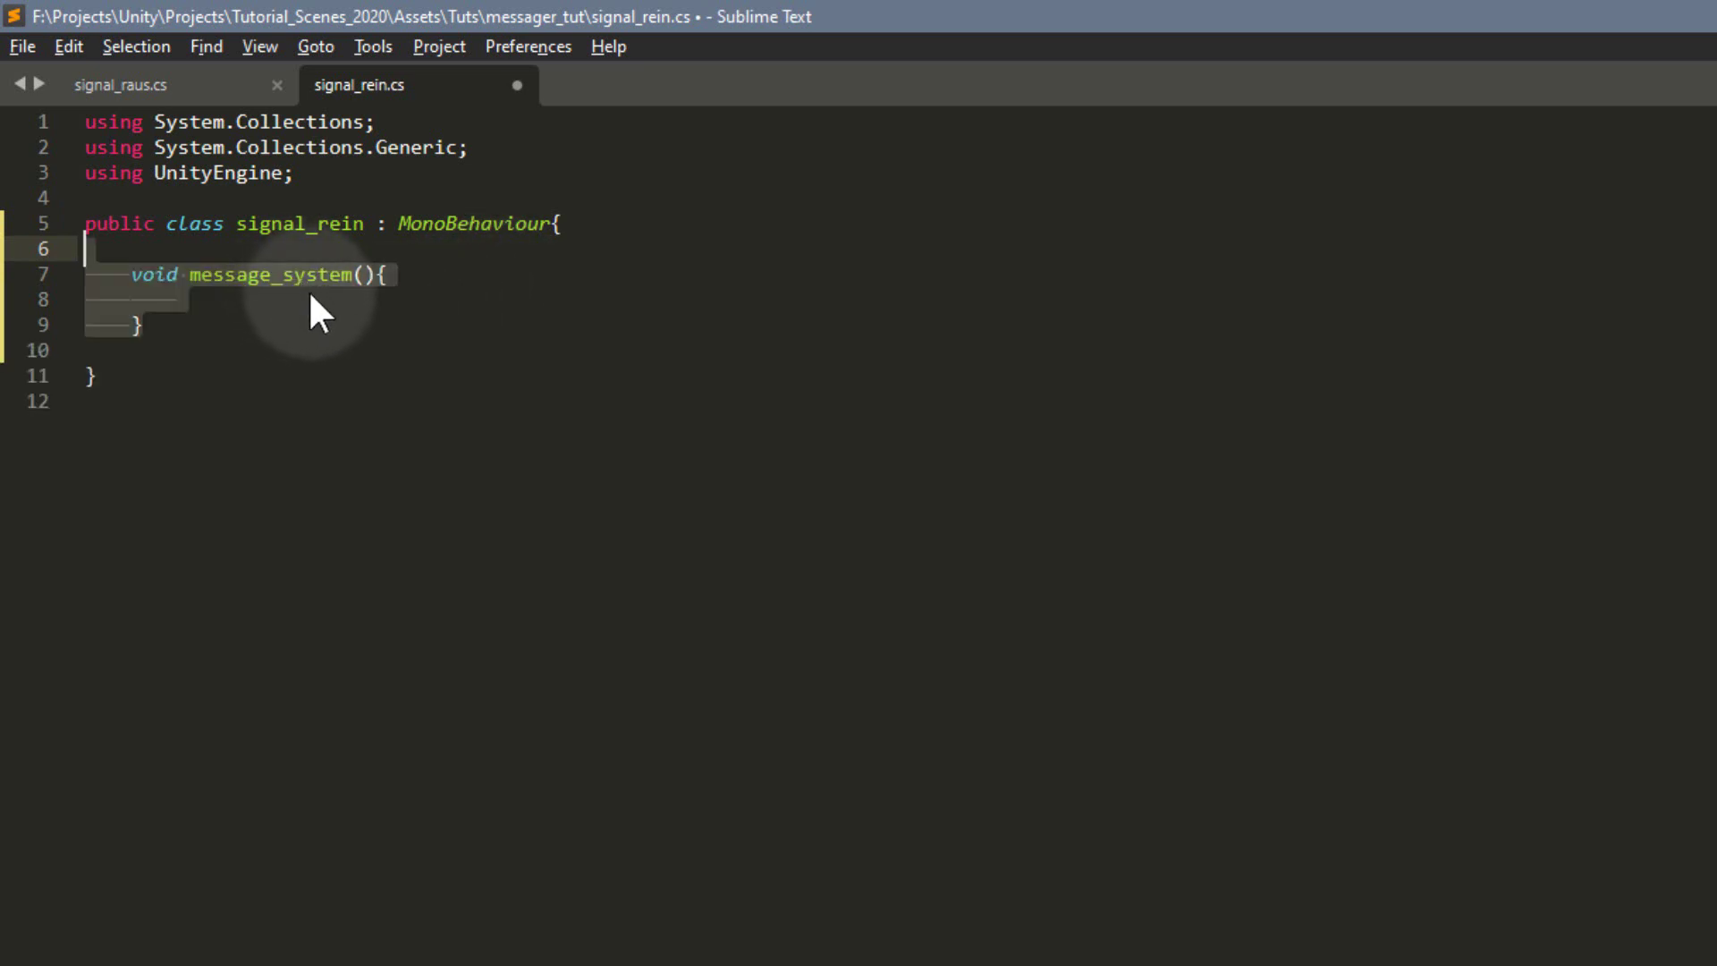
key("Down")
key("End")
key("Left")
key("Left")
type("string nachricht")
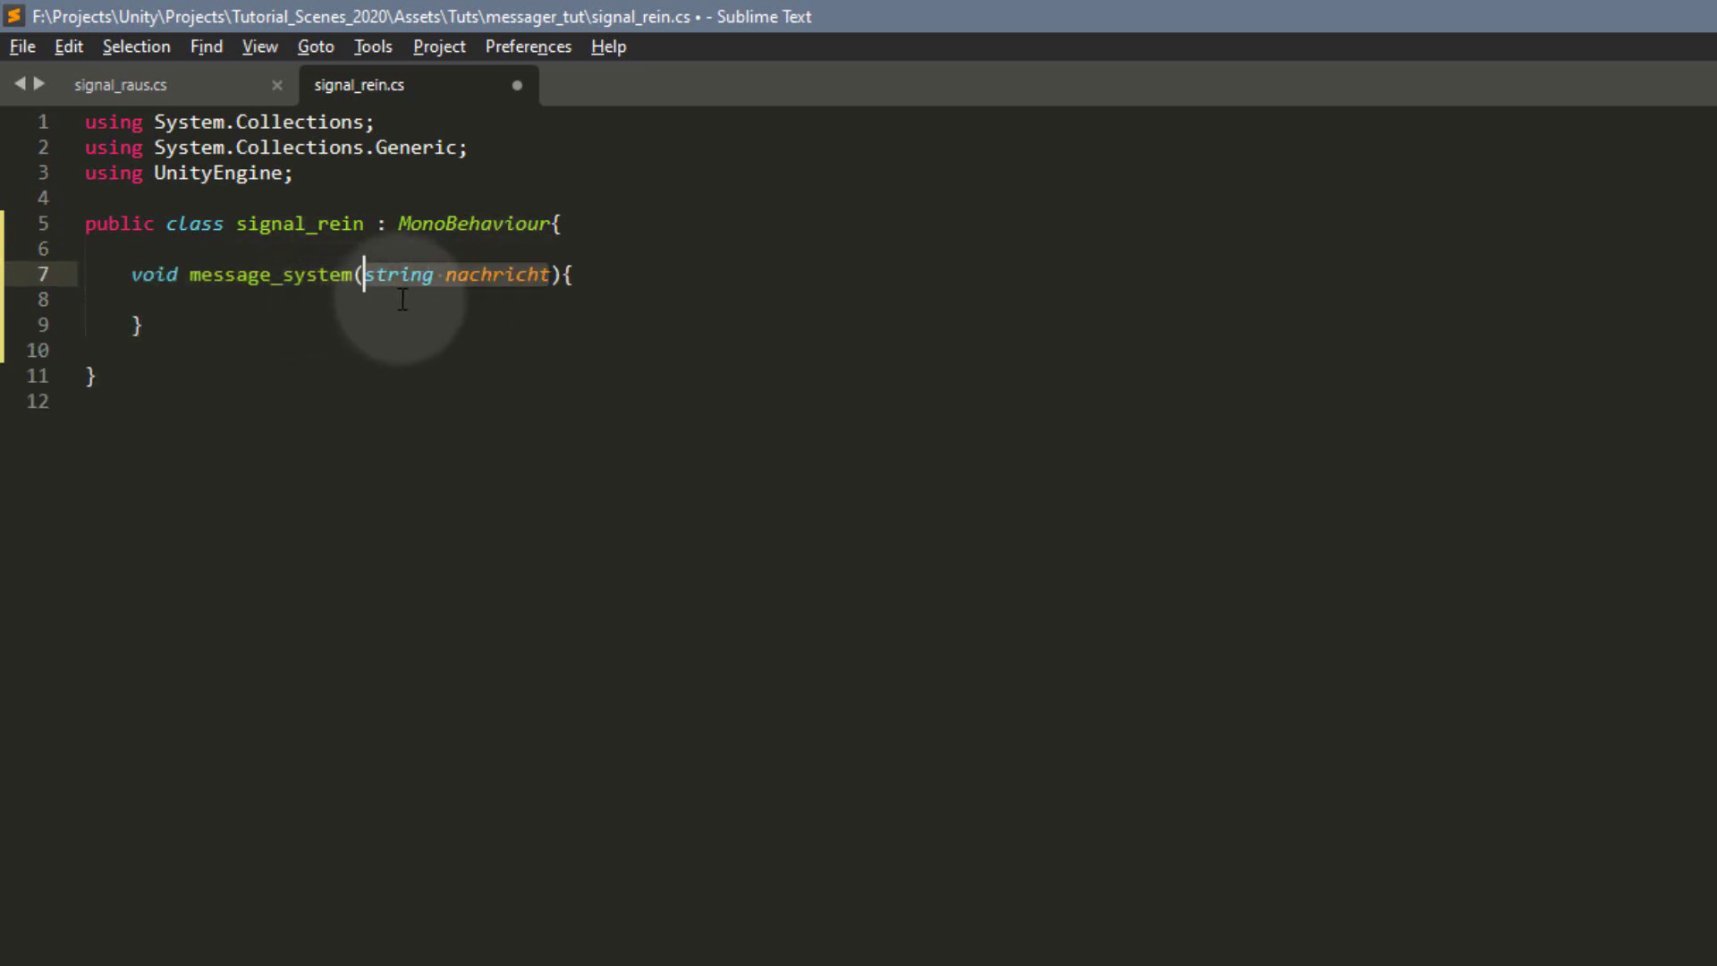
Step: Make message_system print nachricht, checking against signal_raus.cs
left_click(551, 275)
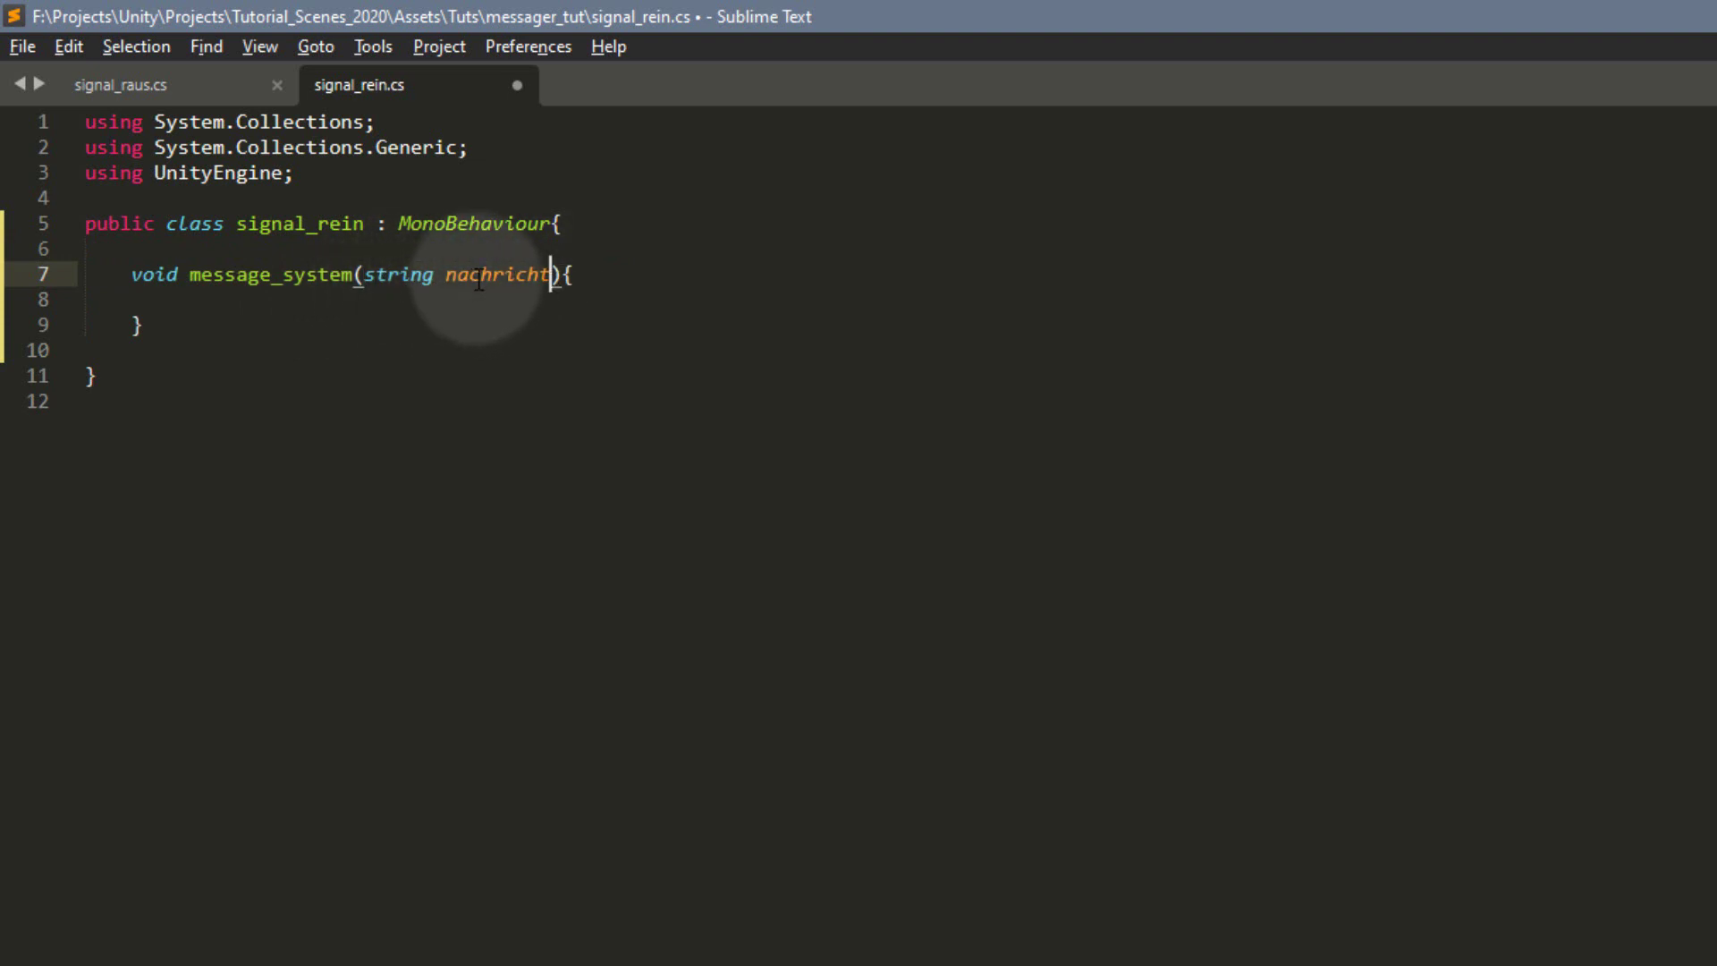
left_click(217, 83)
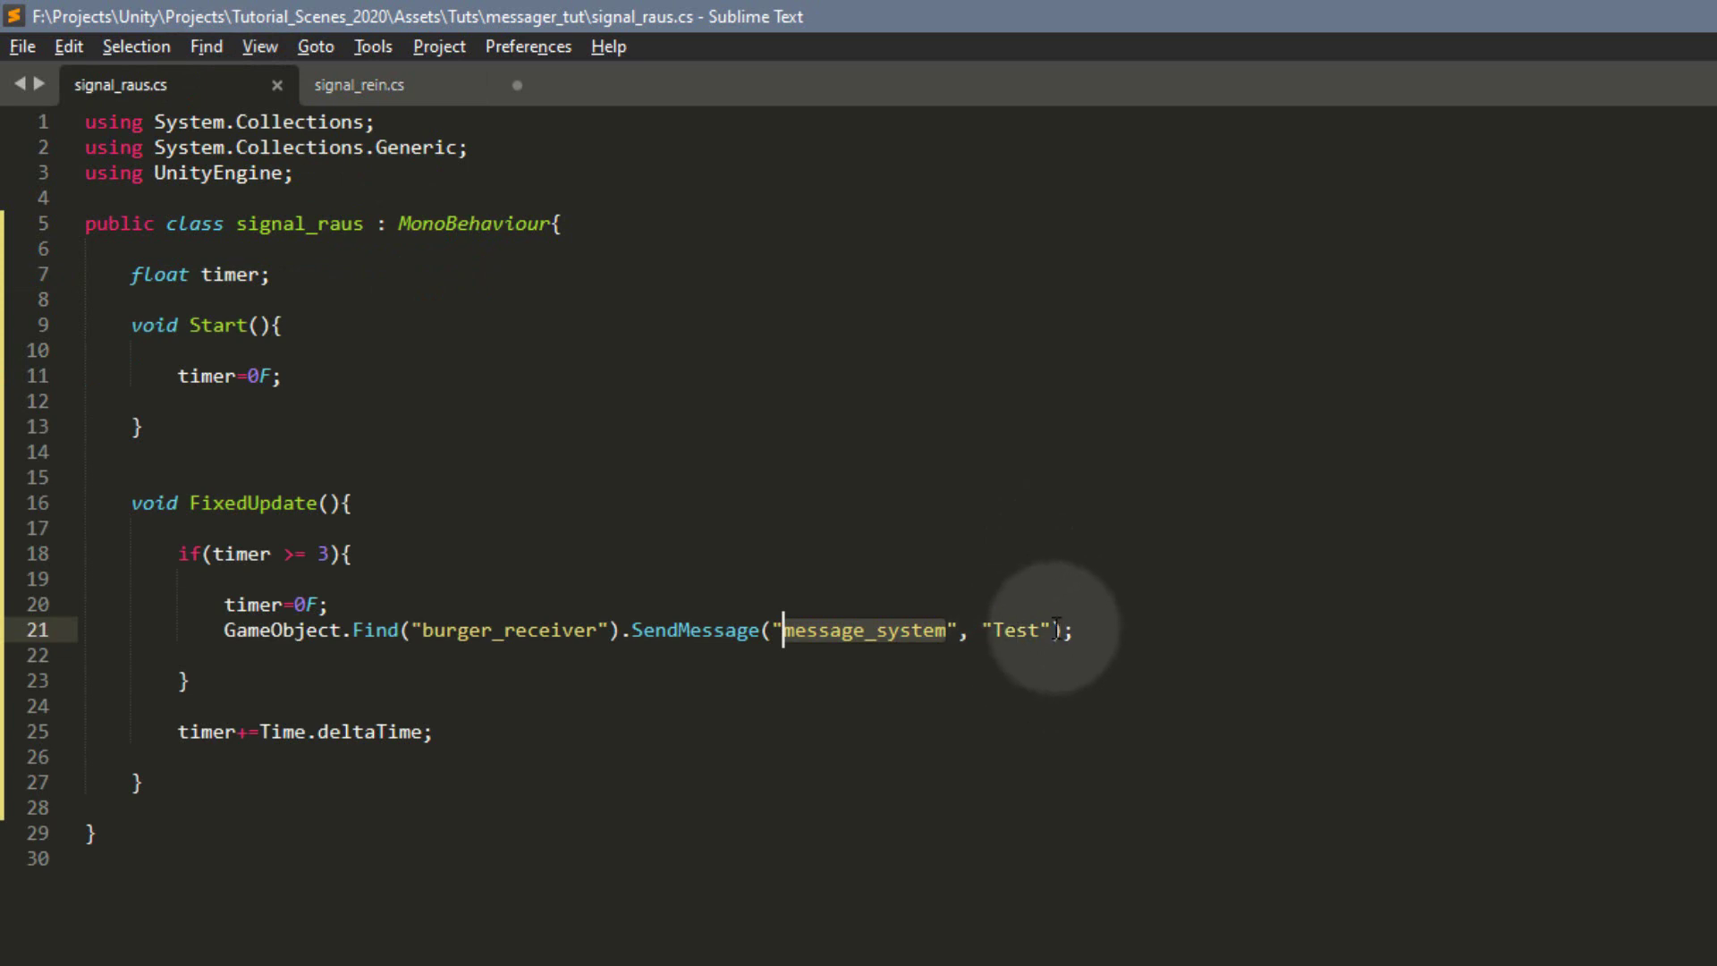
left_click(442, 90)
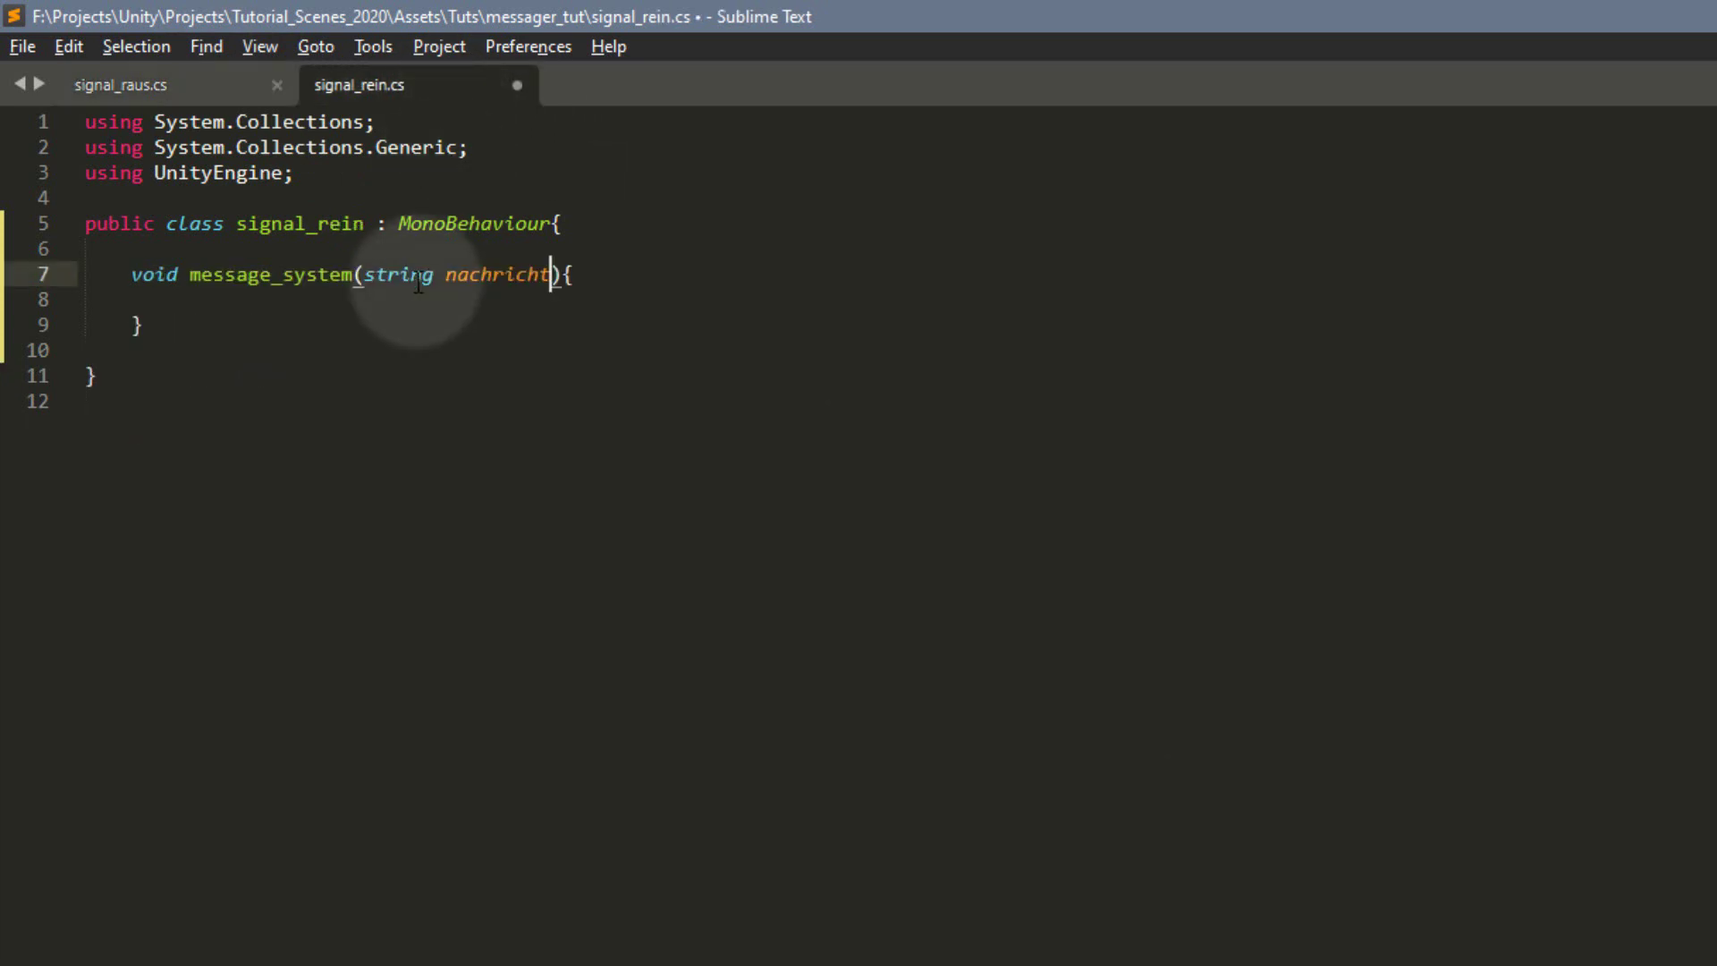
left_click(493, 274)
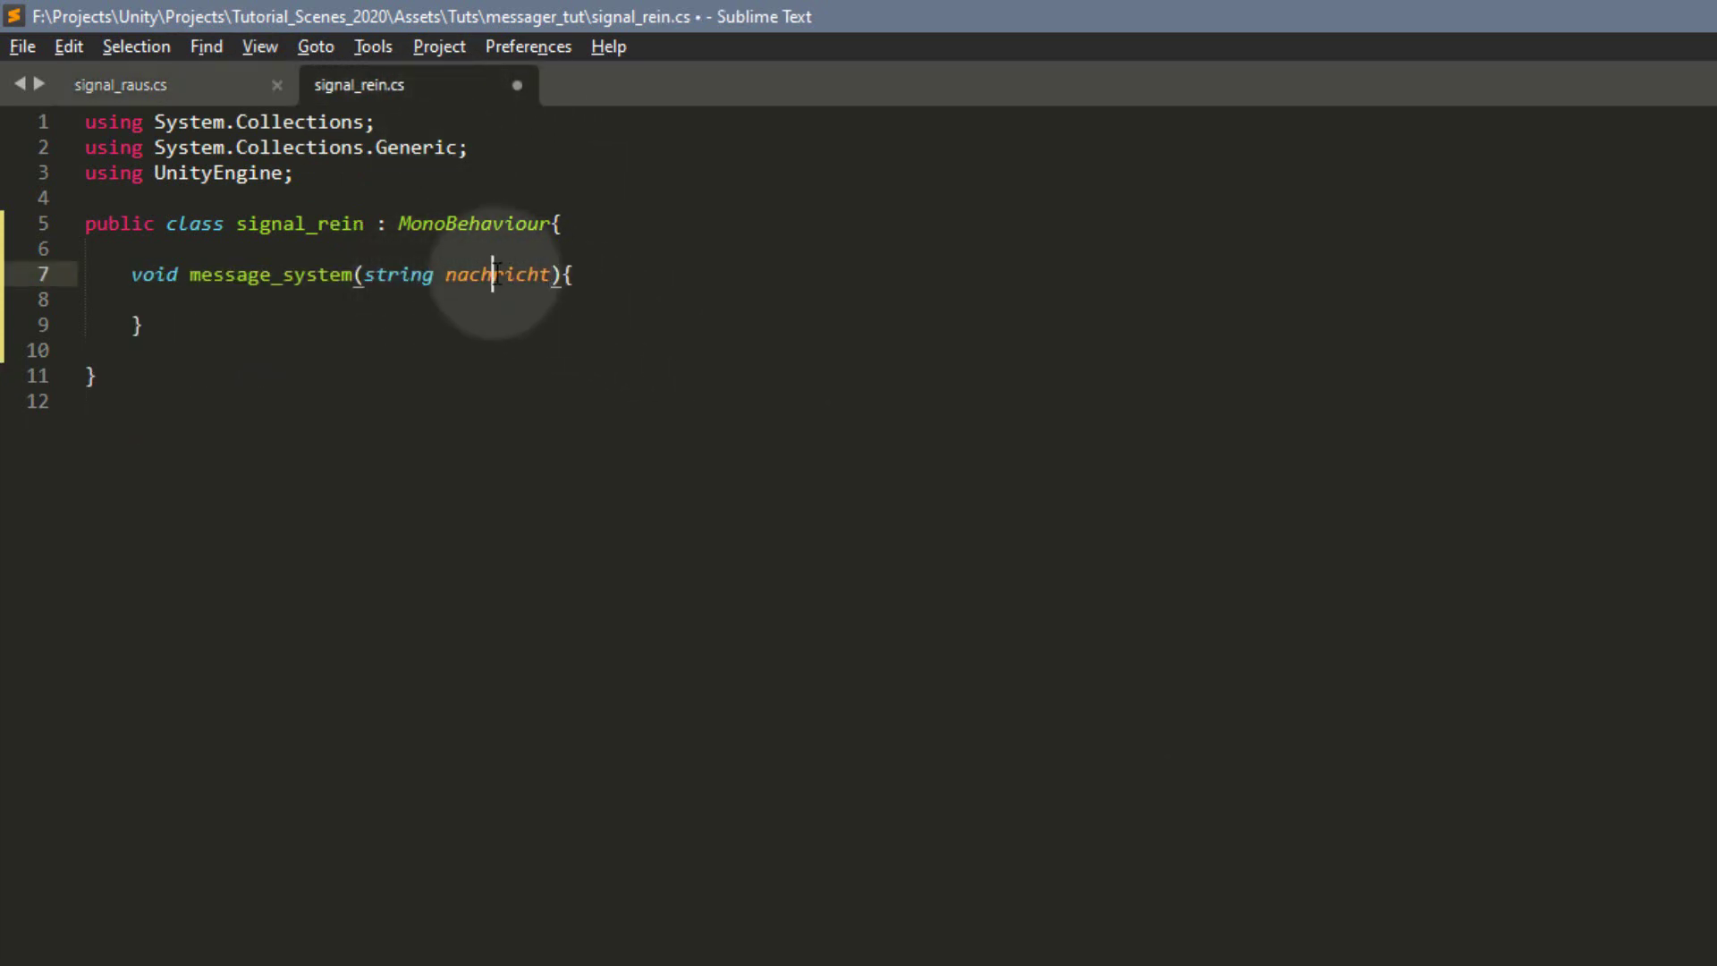
double_click(493, 275)
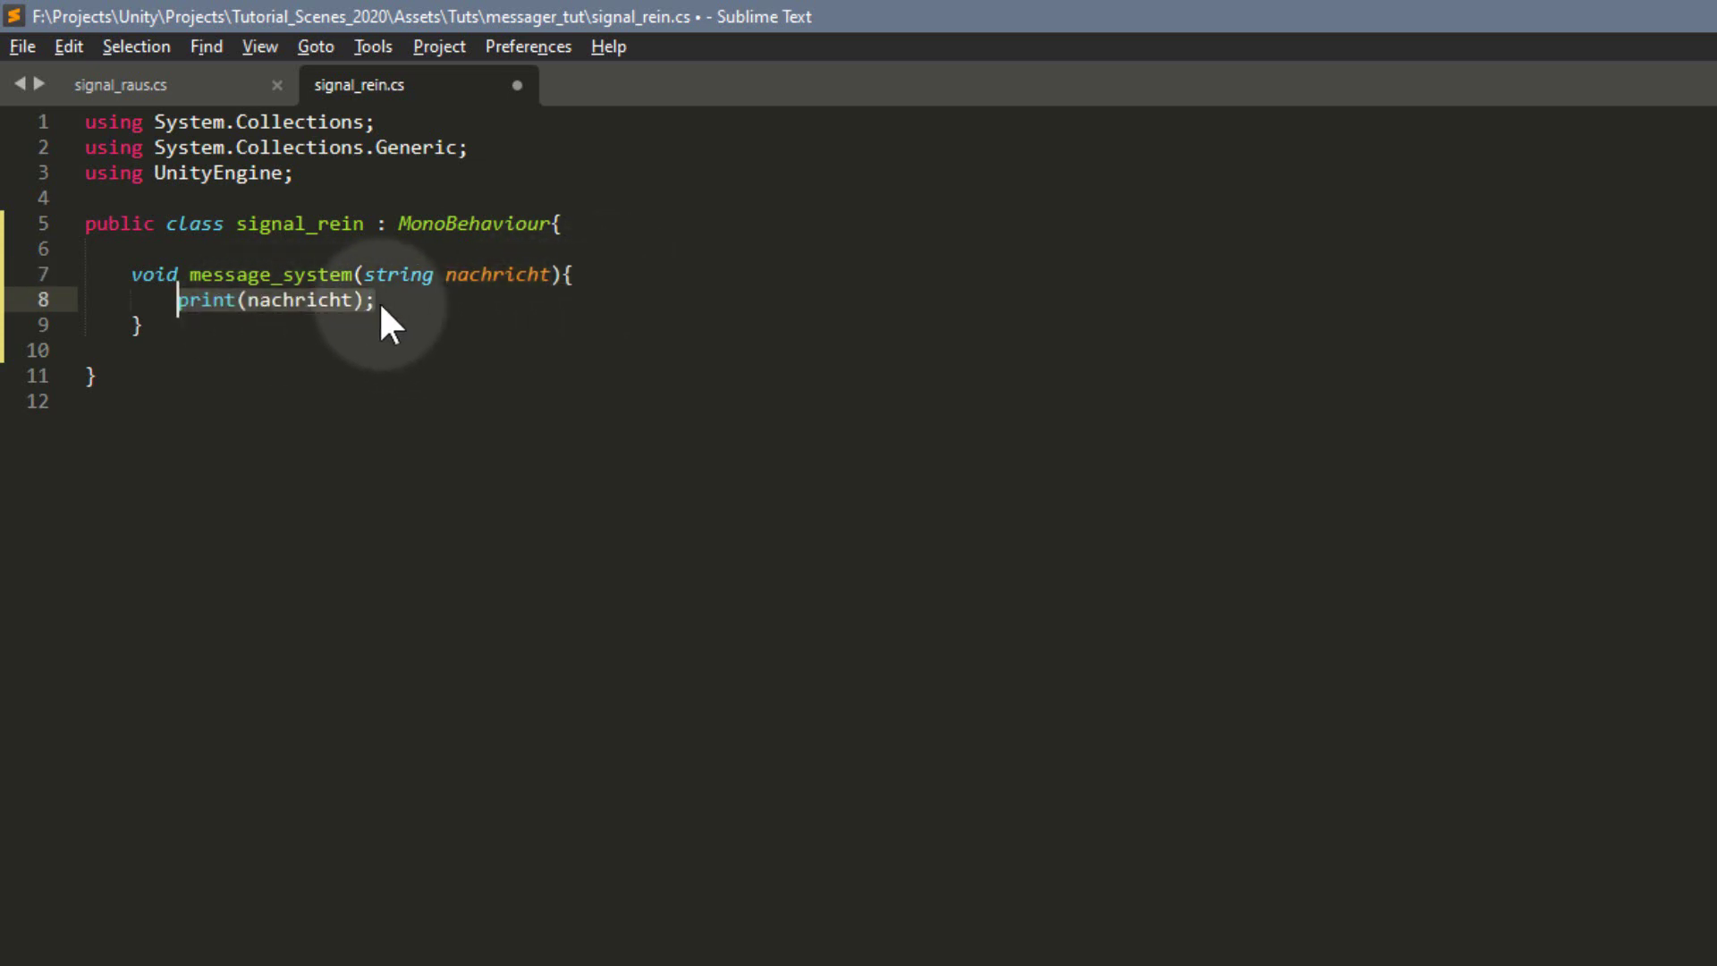
left_click(382, 306)
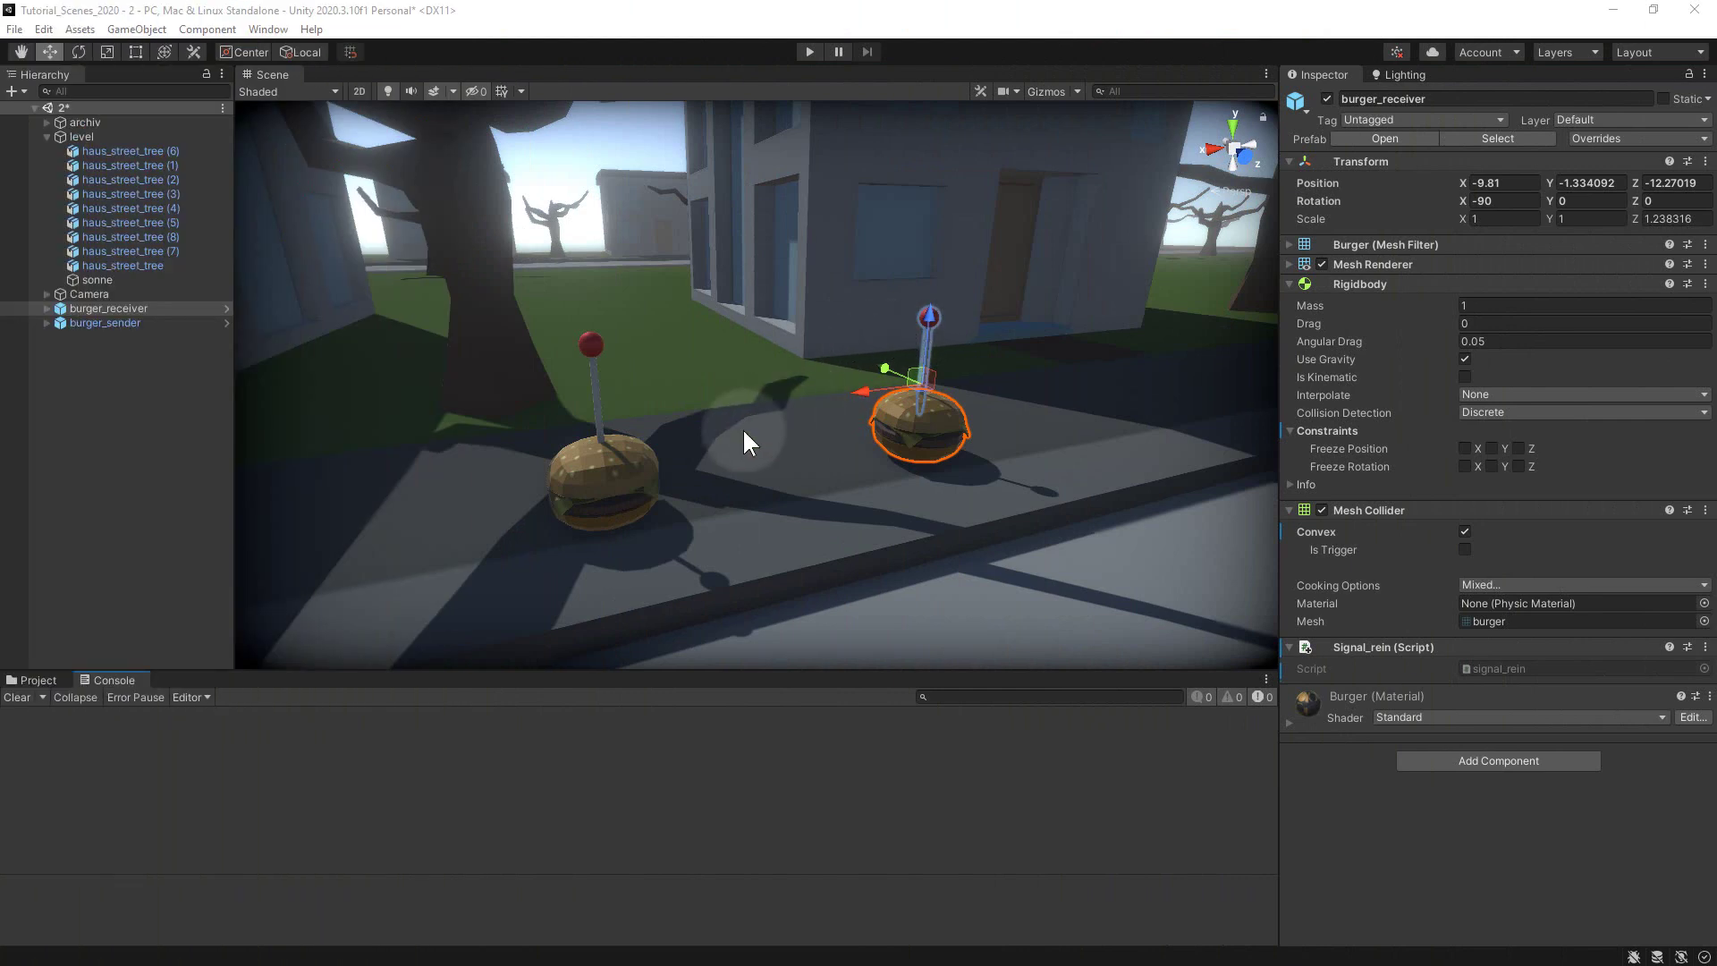
Step: Select burger_sender and burger_receiver, then inspect the Test log entry's call stack
left_click(638, 471)
left_click(940, 438)
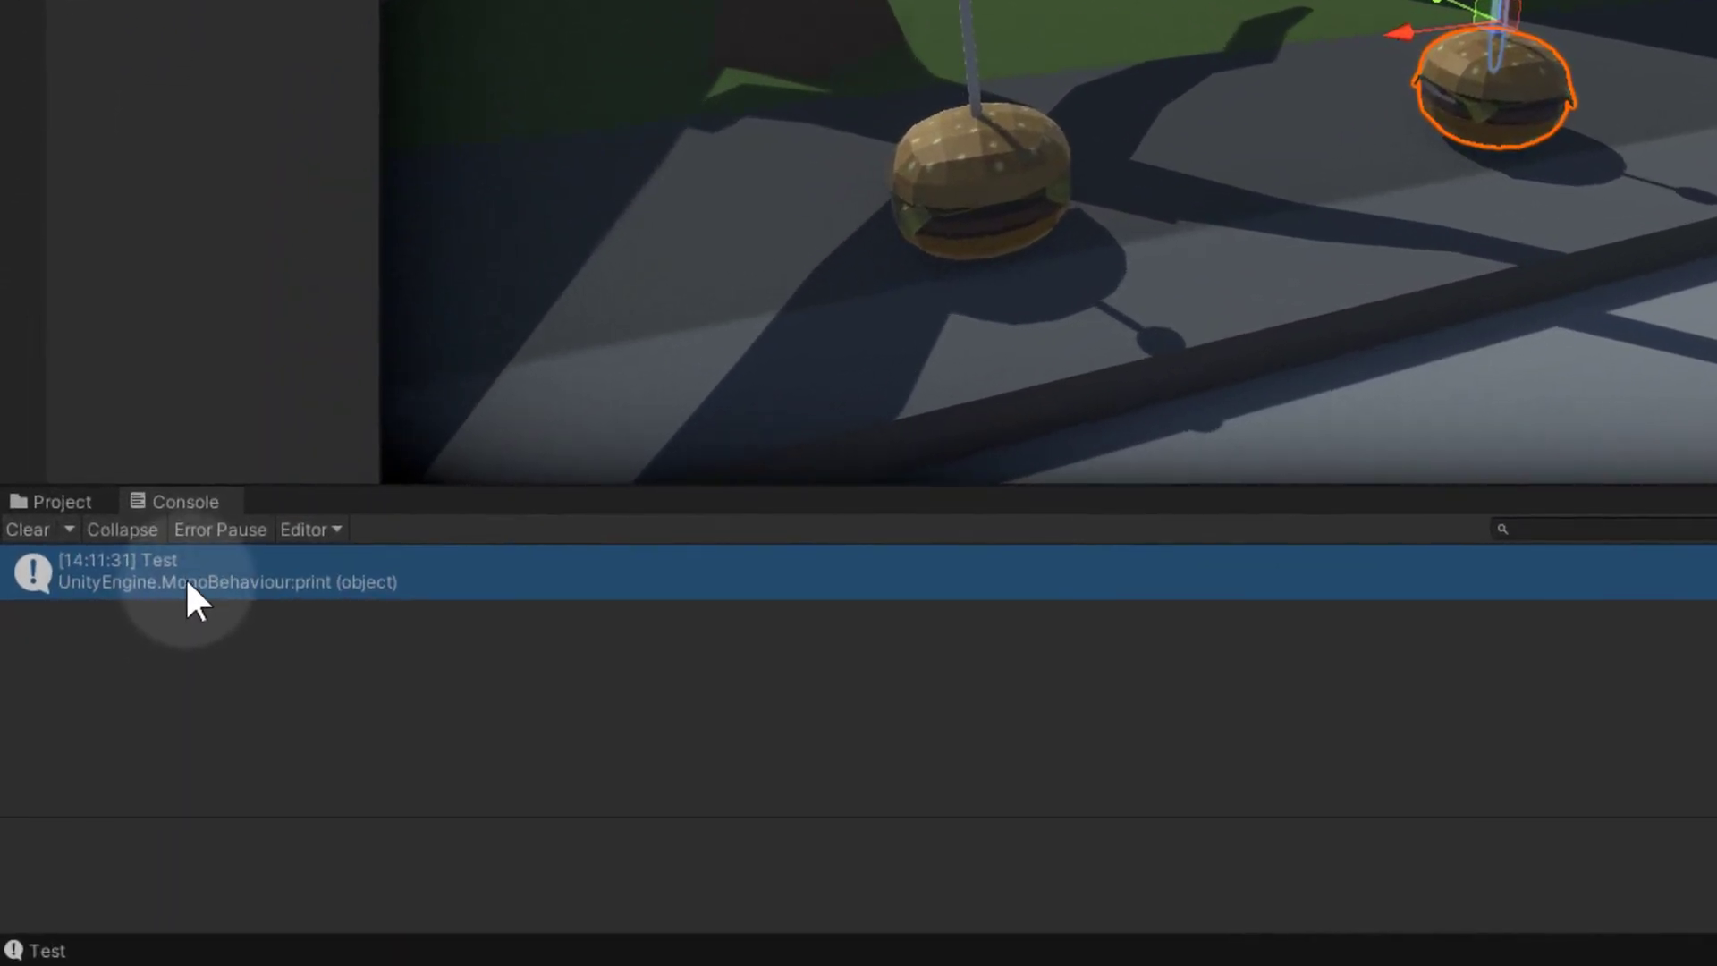
left_click(187, 572)
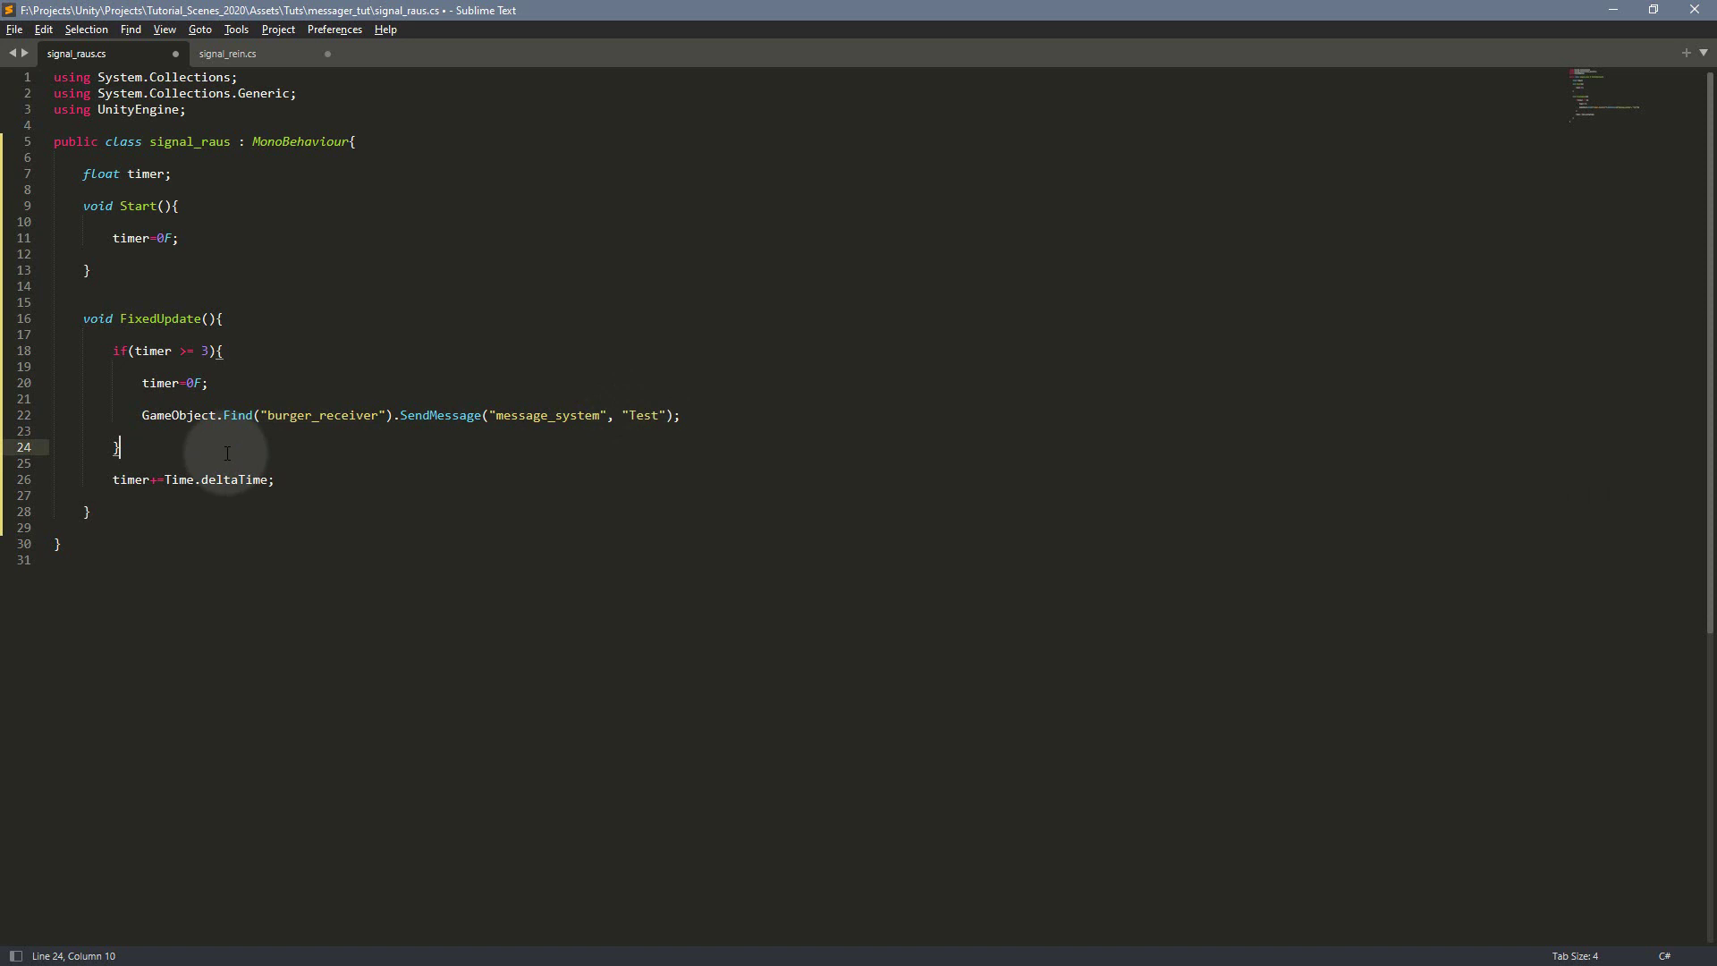
Step: Declare object[] message_ob_new of size 3 holding gameObject, "jump" and 10.0F
key("ctrl+z")
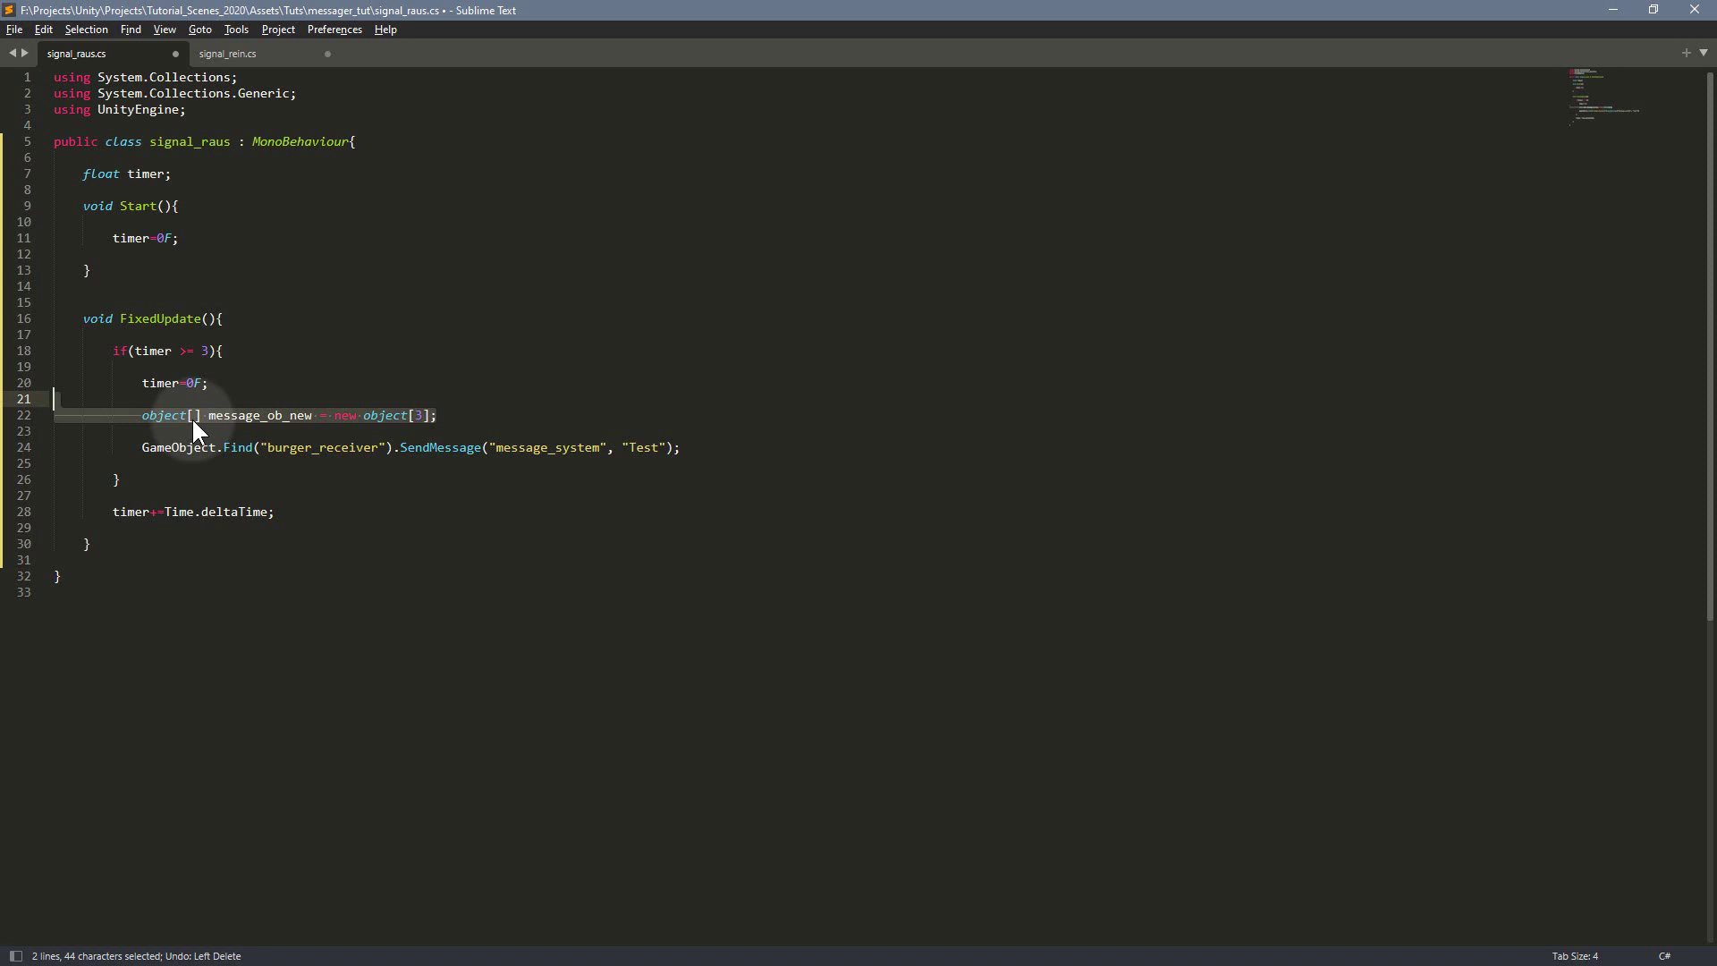
left_click(195, 417)
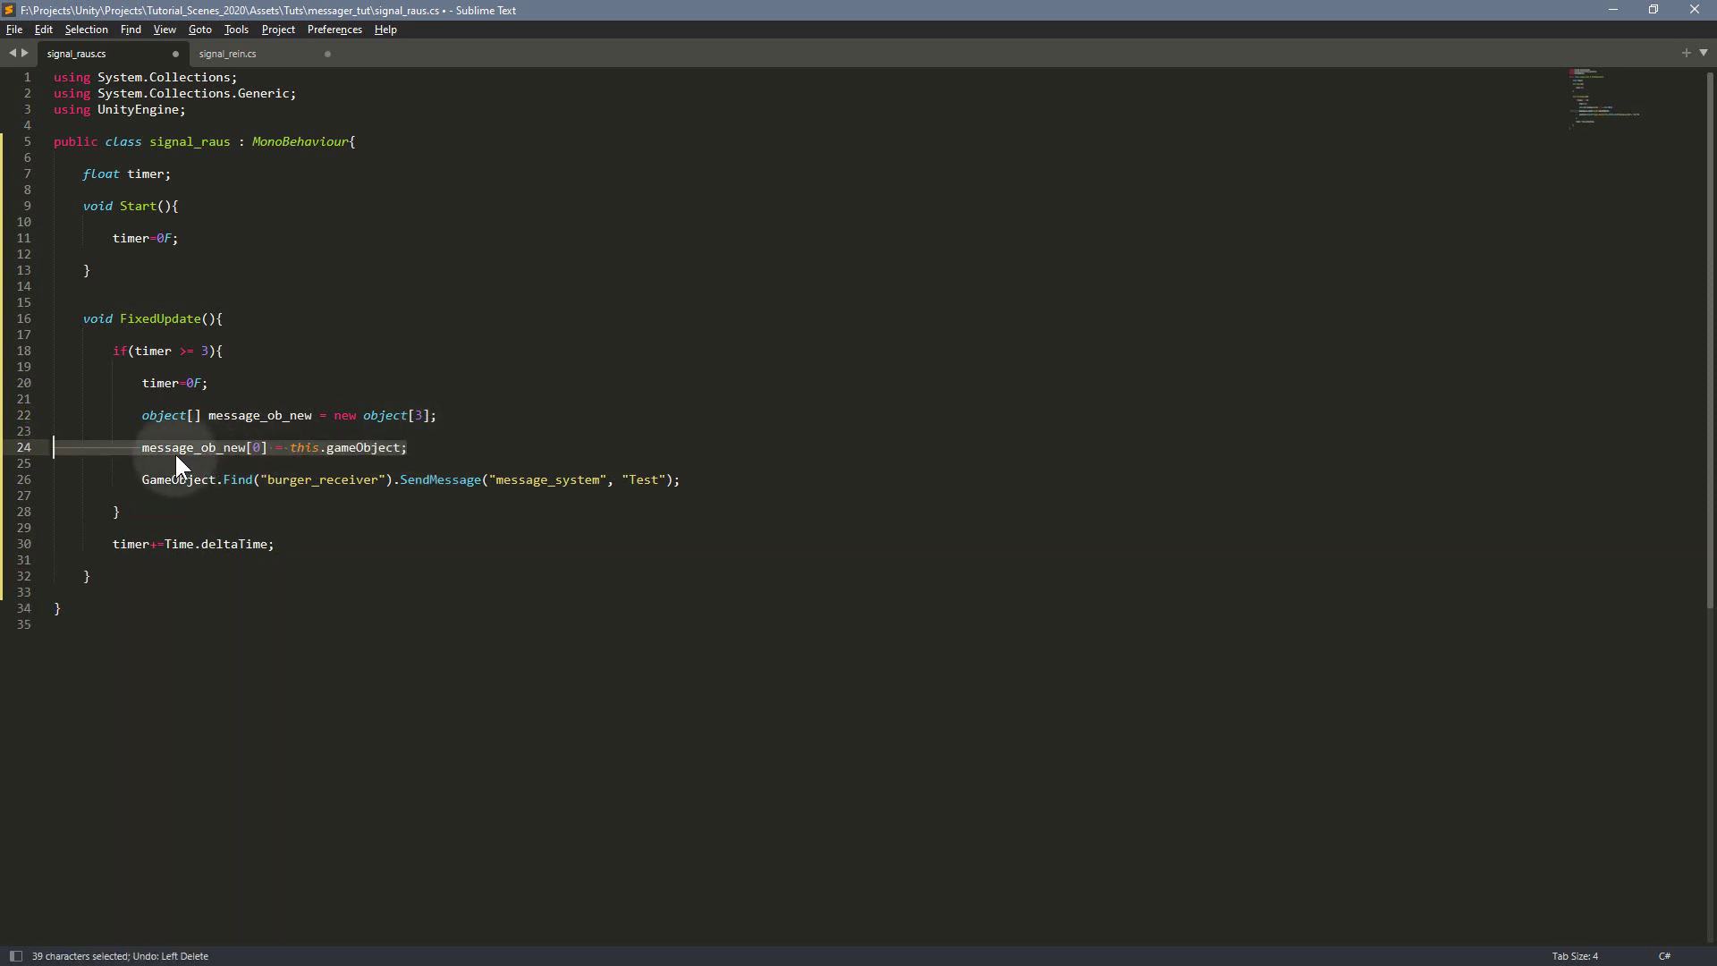
key("ctrl+z")
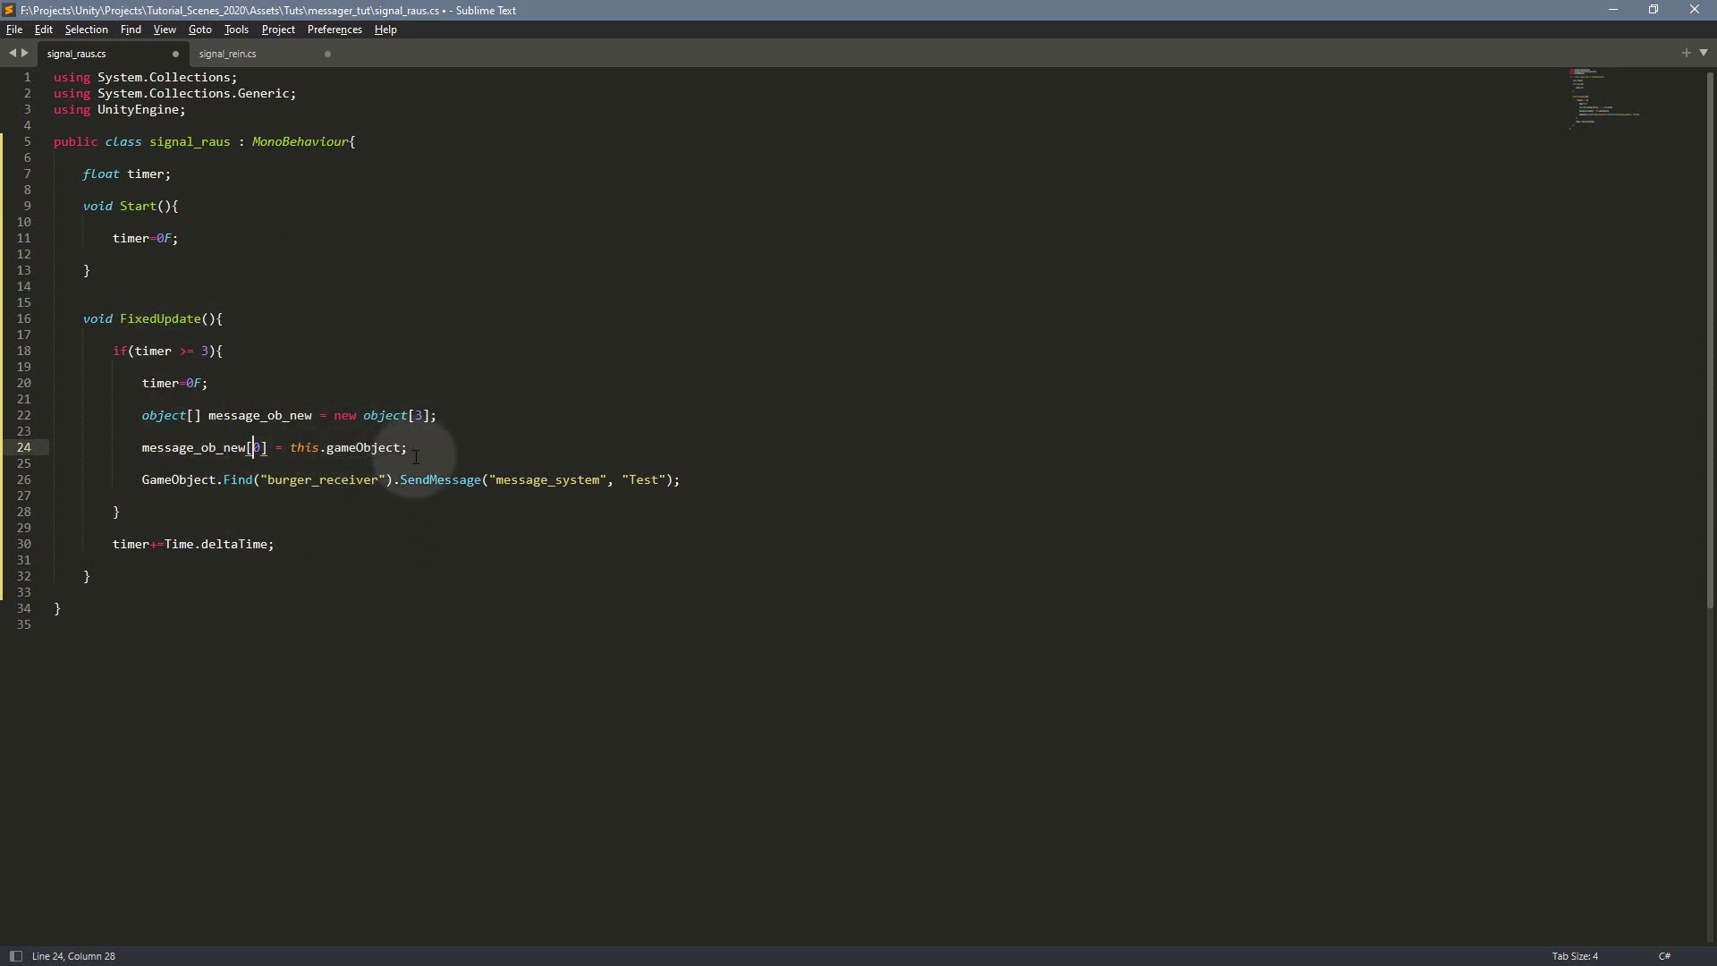
key("ctrl+z")
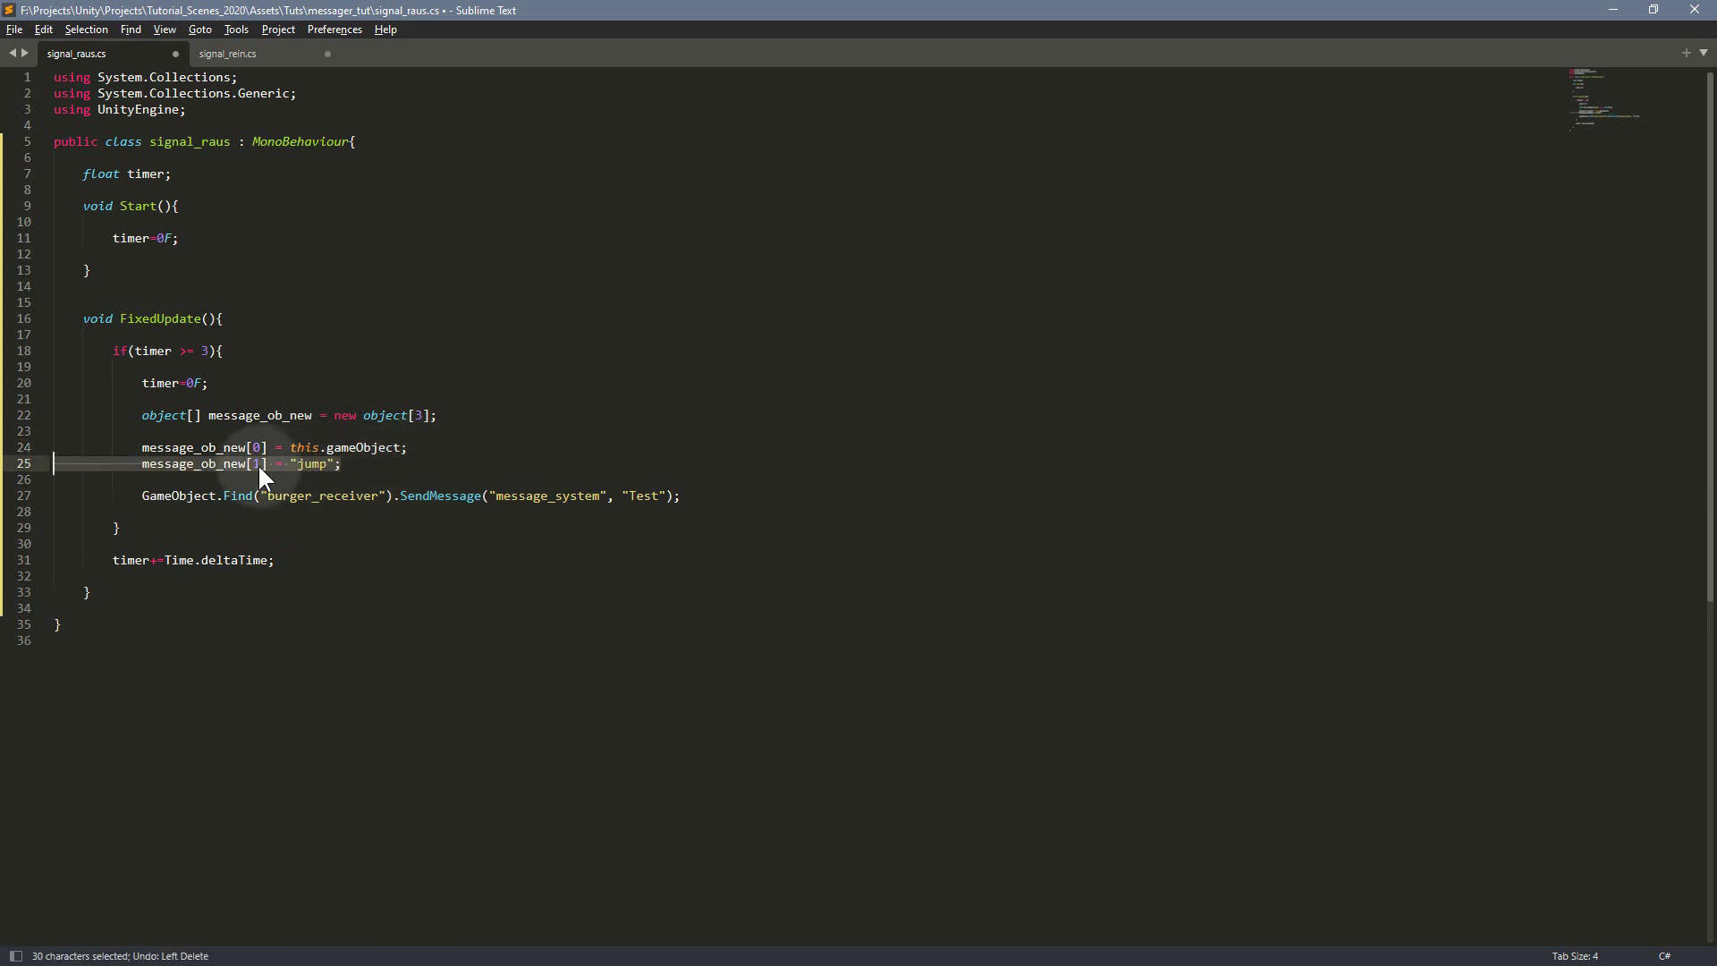
left_click(270, 465)
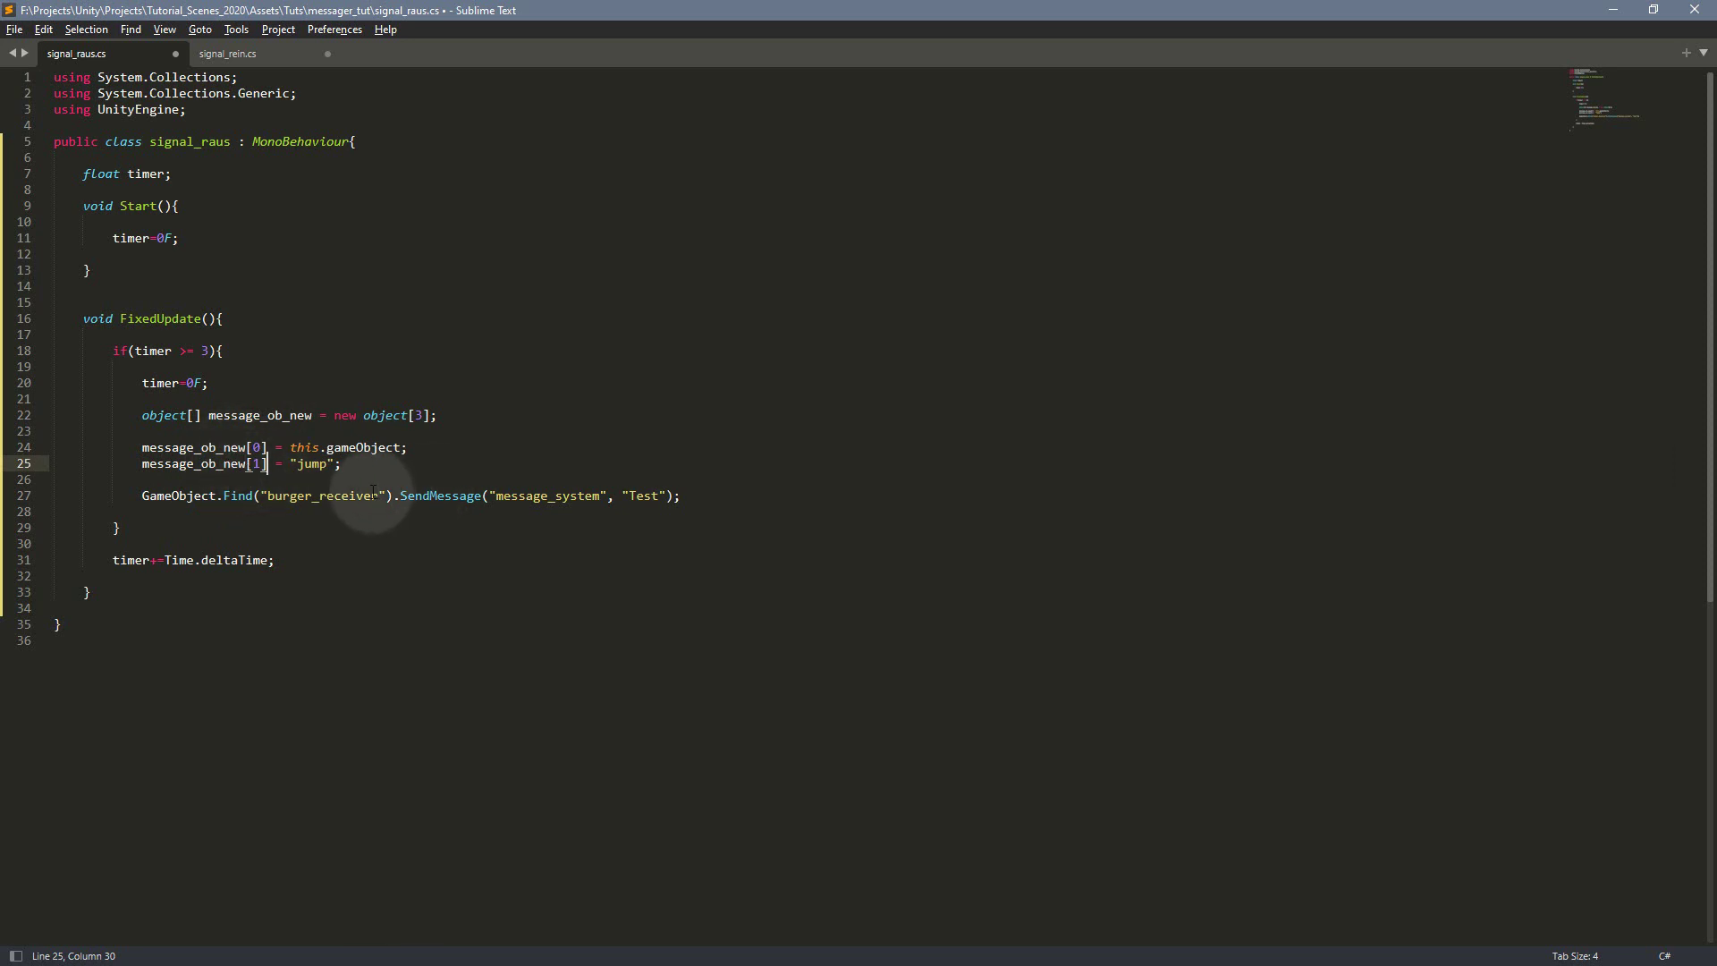
key("ctrl+z")
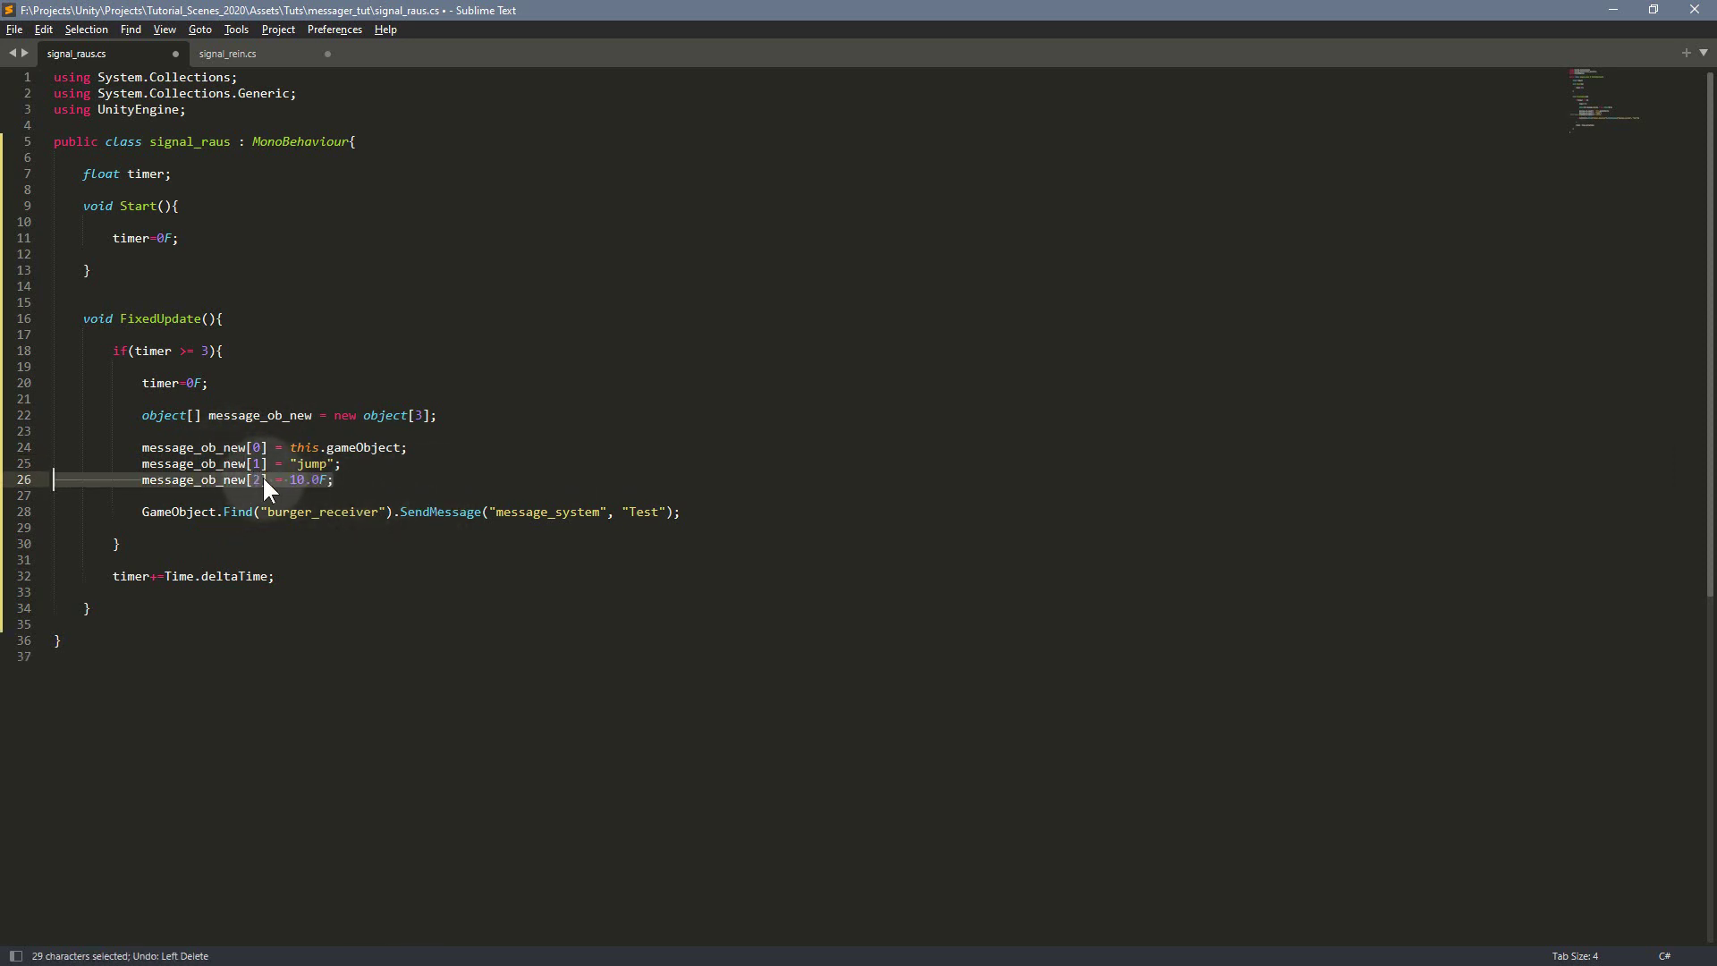
left_click(296, 481)
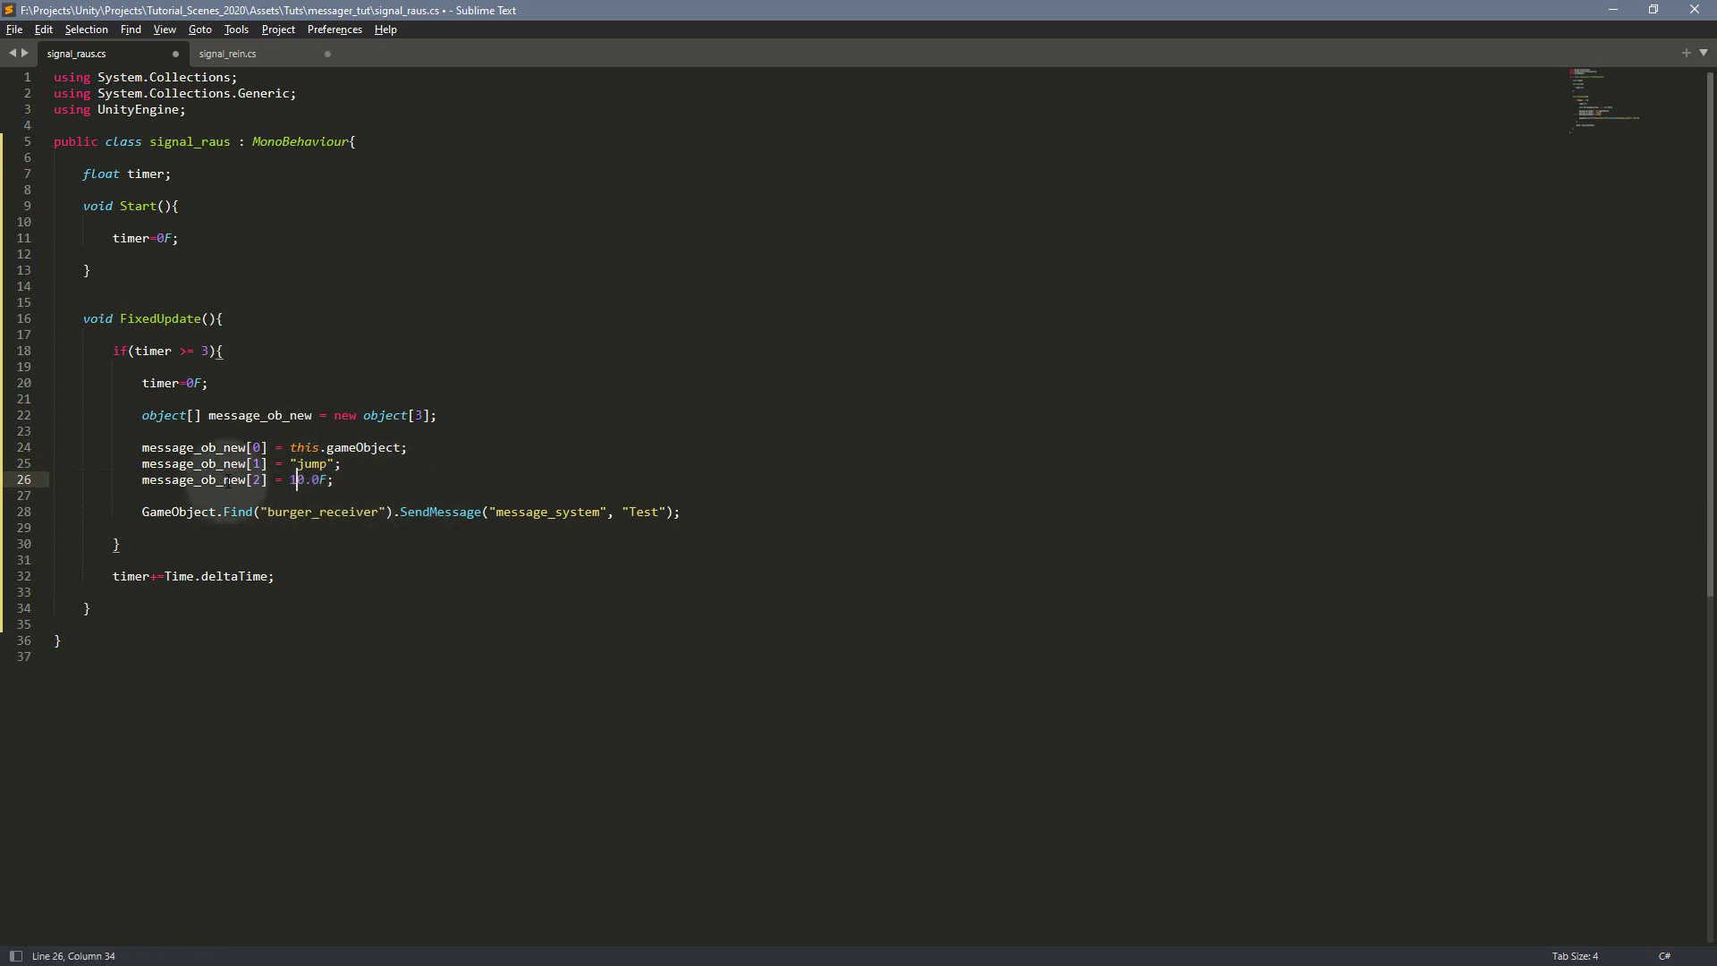
Step: Replace "Test" in the SendMessage call with message_ob_new and save
double_click(228, 480)
key("ctrl+c")
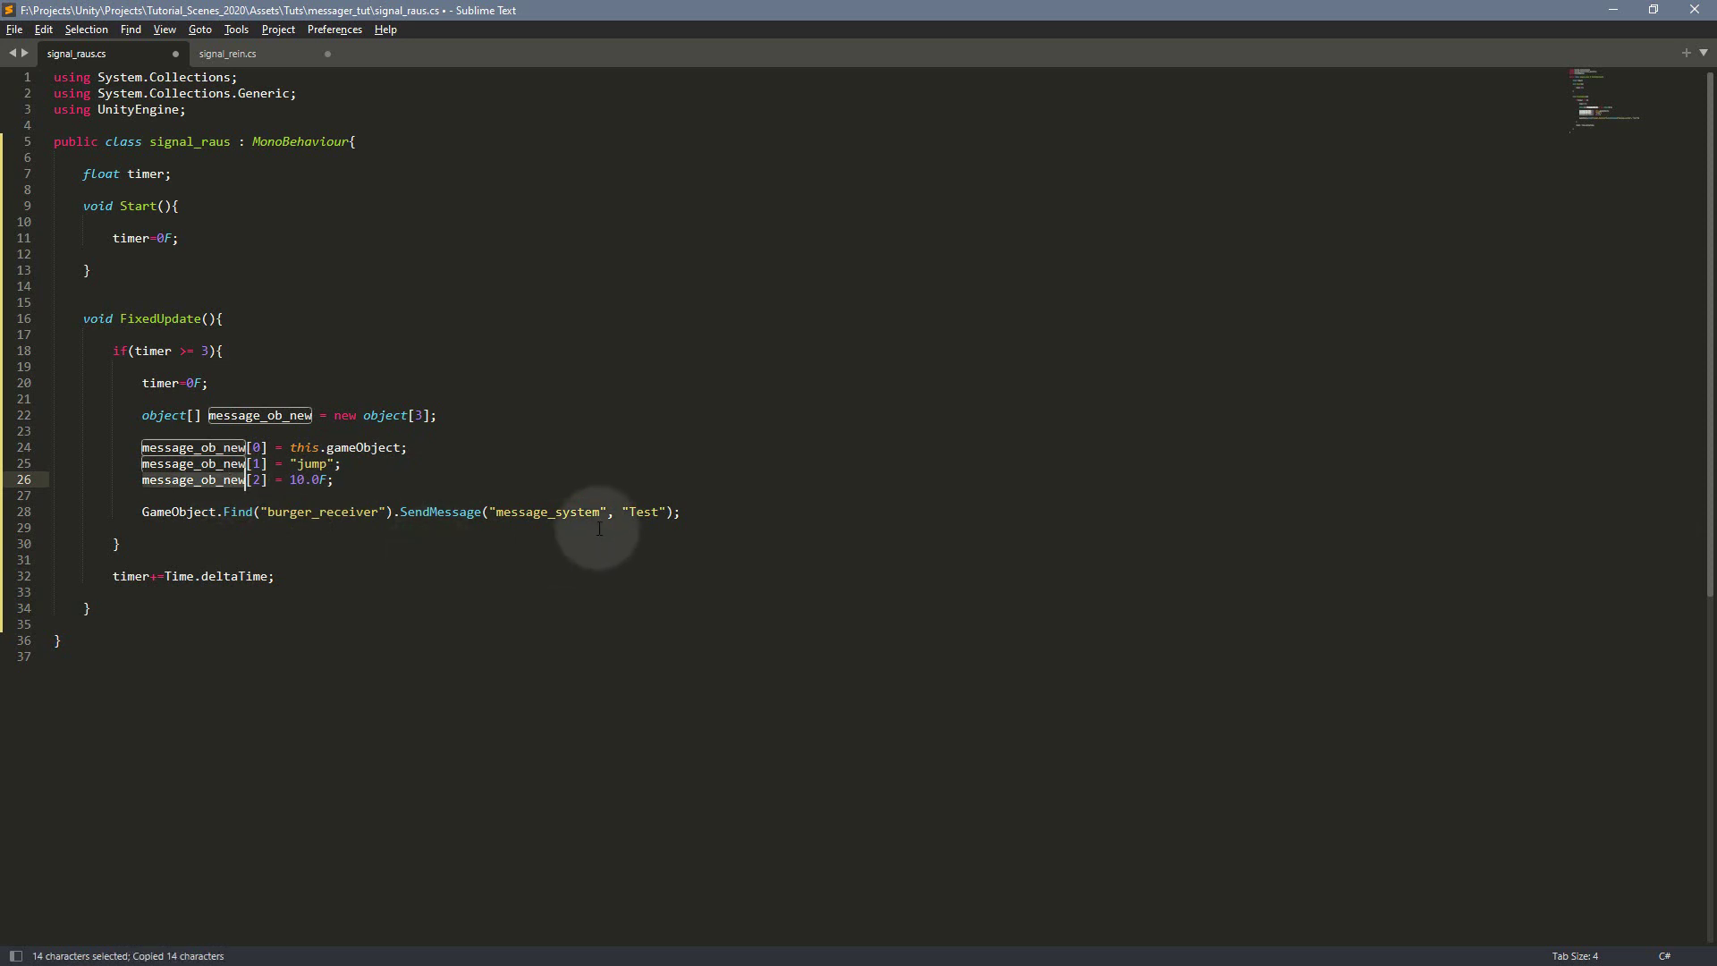
left_click_drag(623, 512, 666, 512)
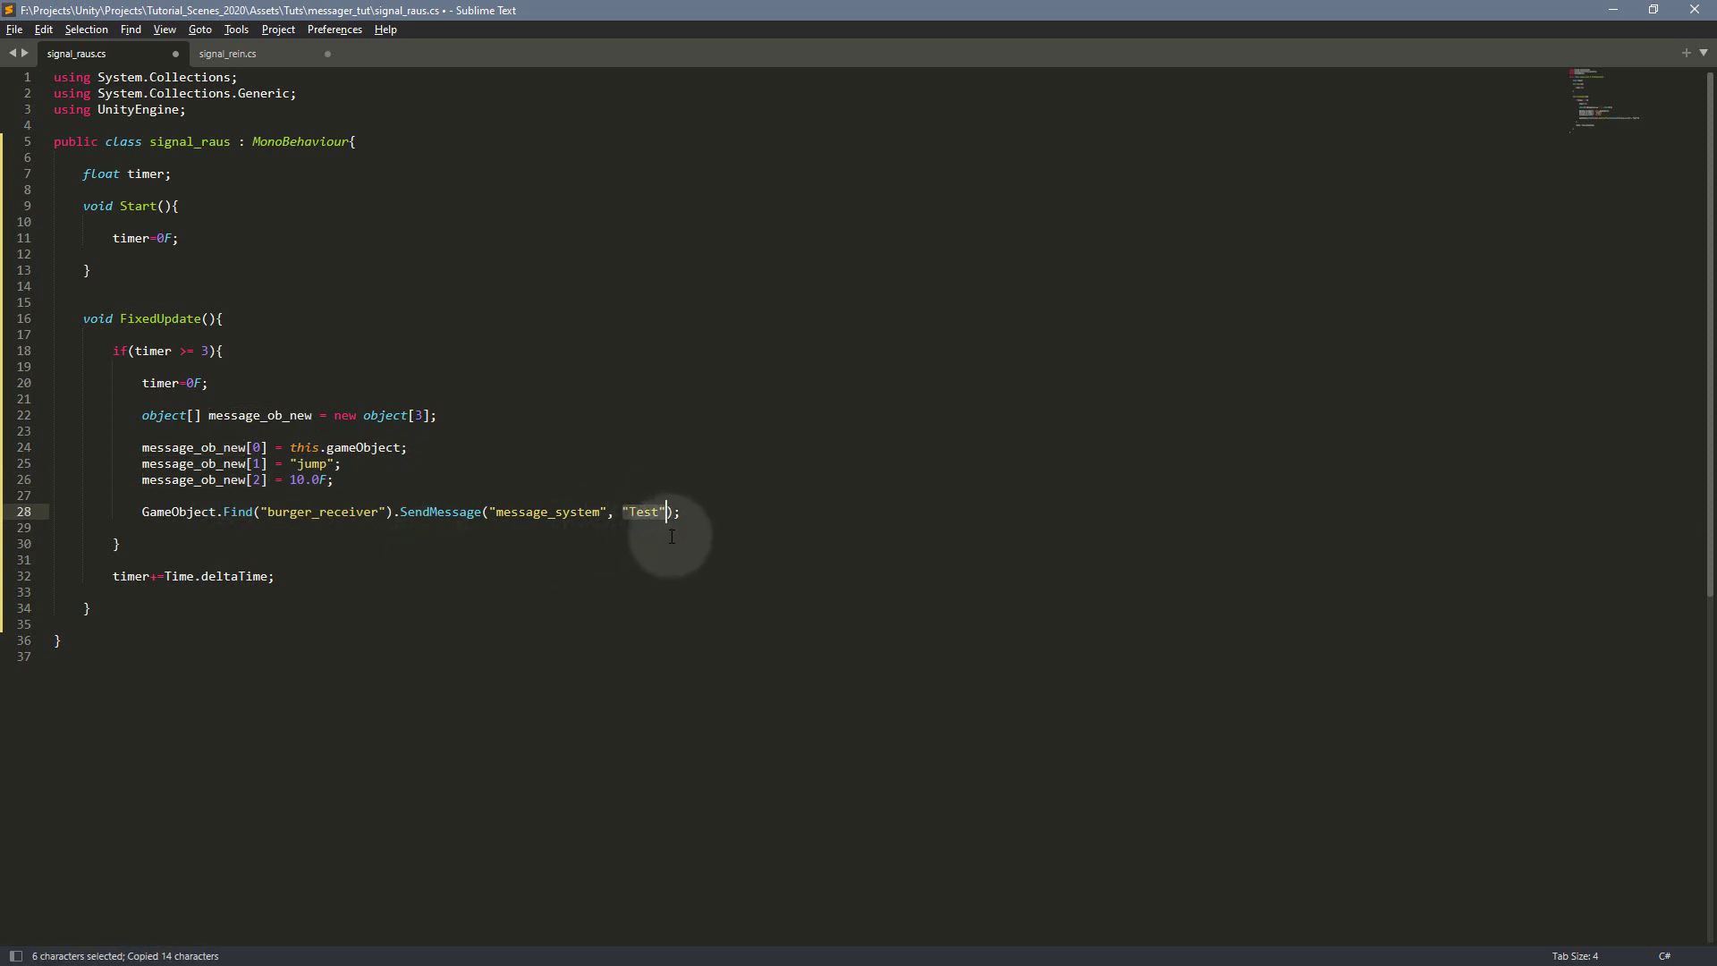
key("ctrl+v")
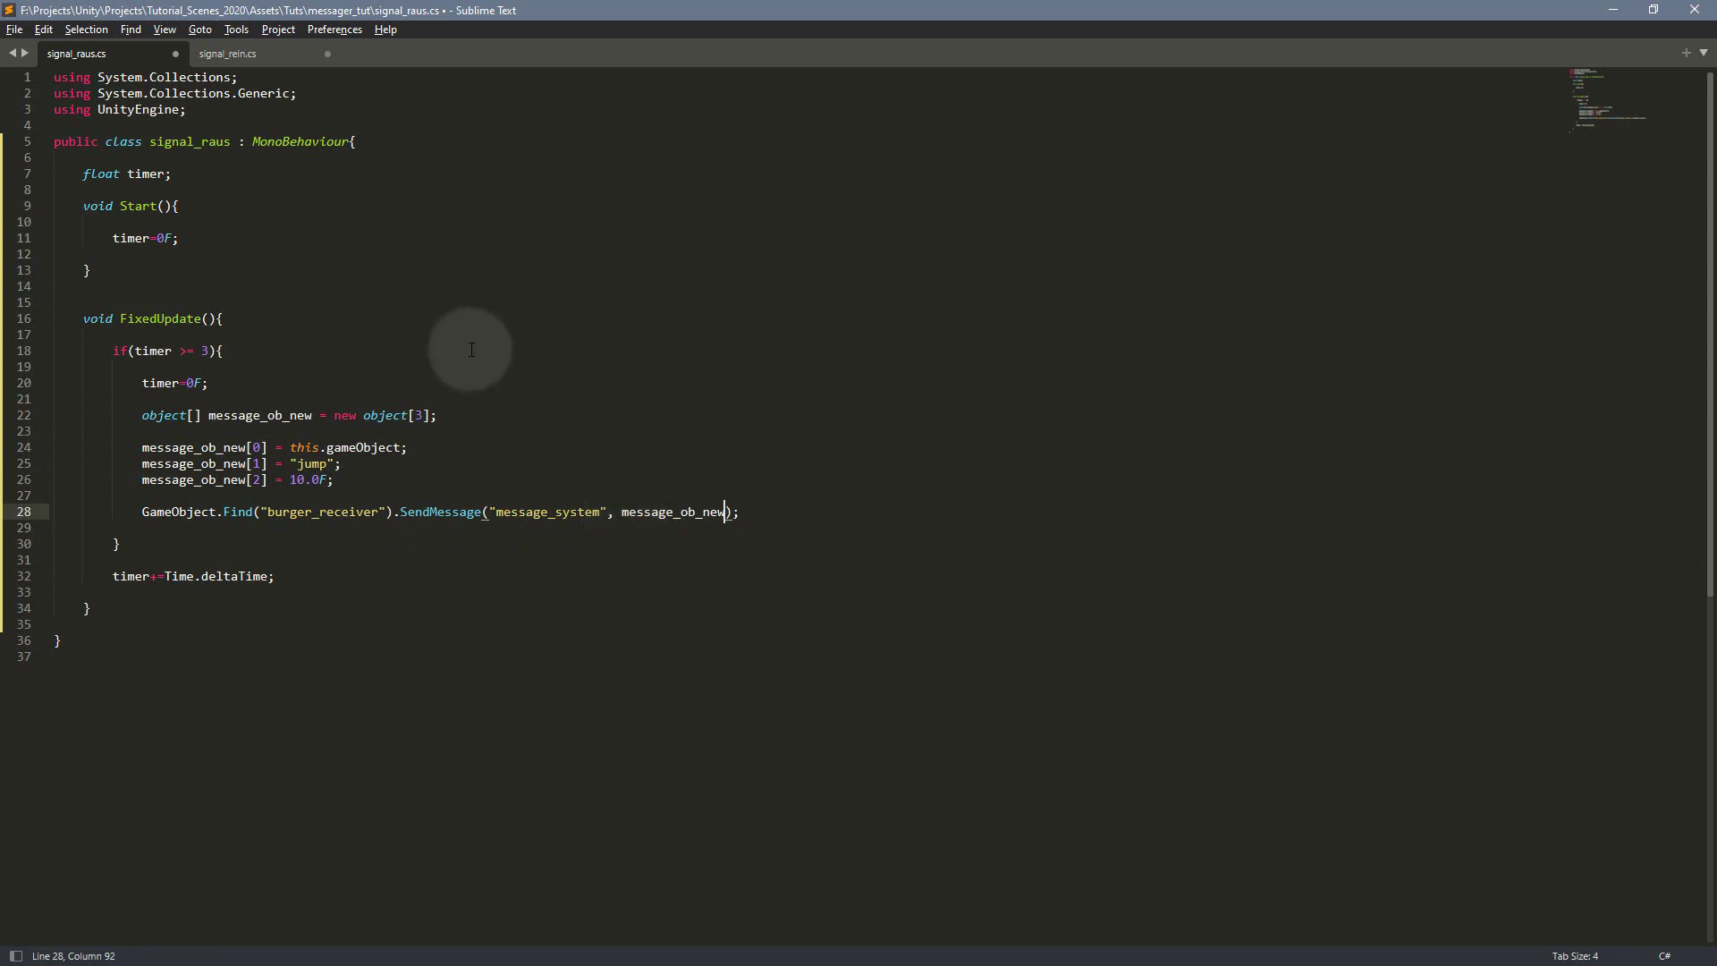
key("ctrl+s")
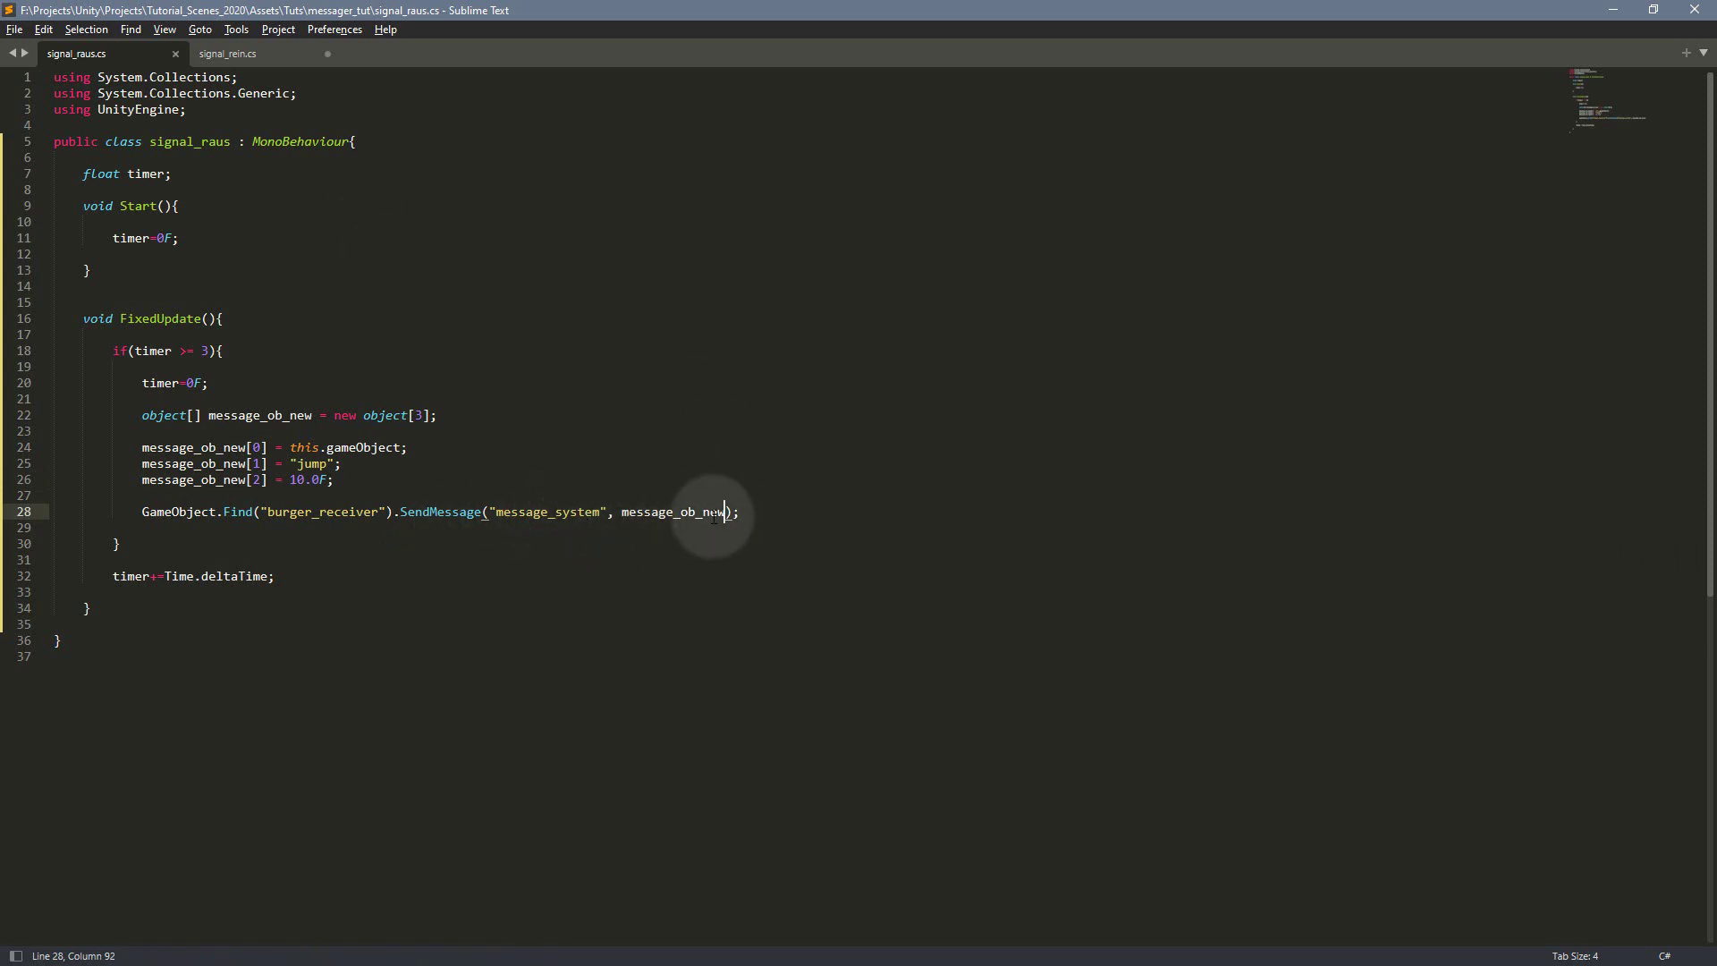
Step: Change message_system's parameter in signal_rein.cs to object[] message_ob
left_click(245, 55)
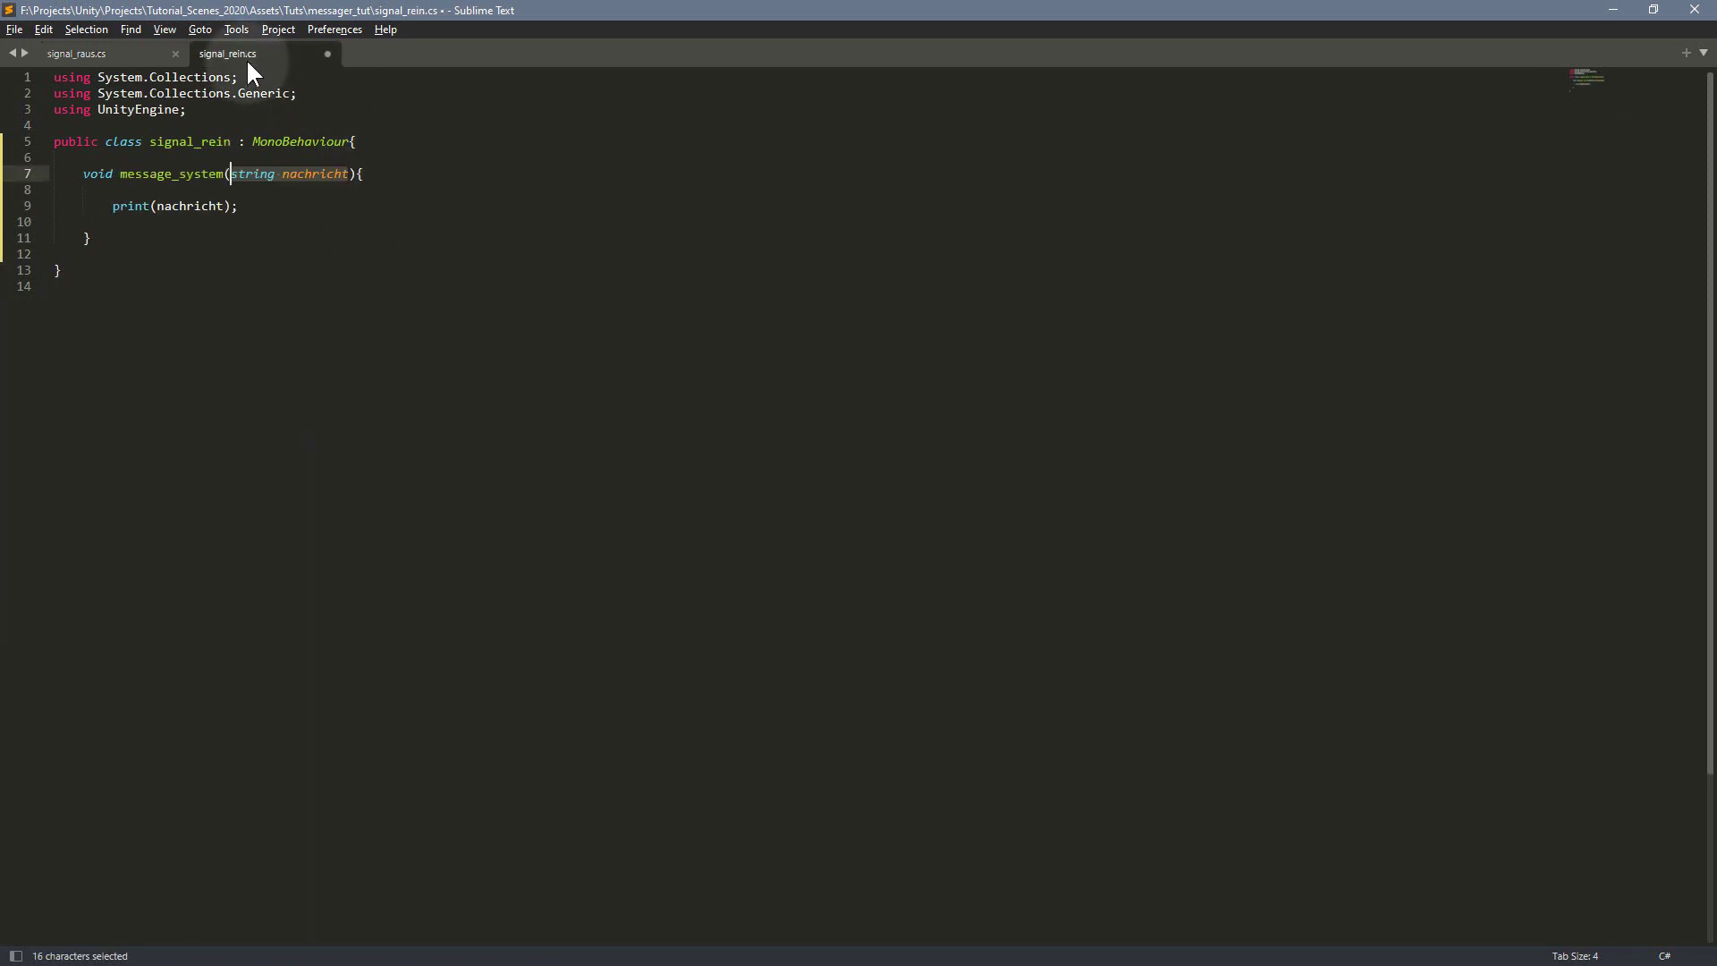
left_click(404, 161)
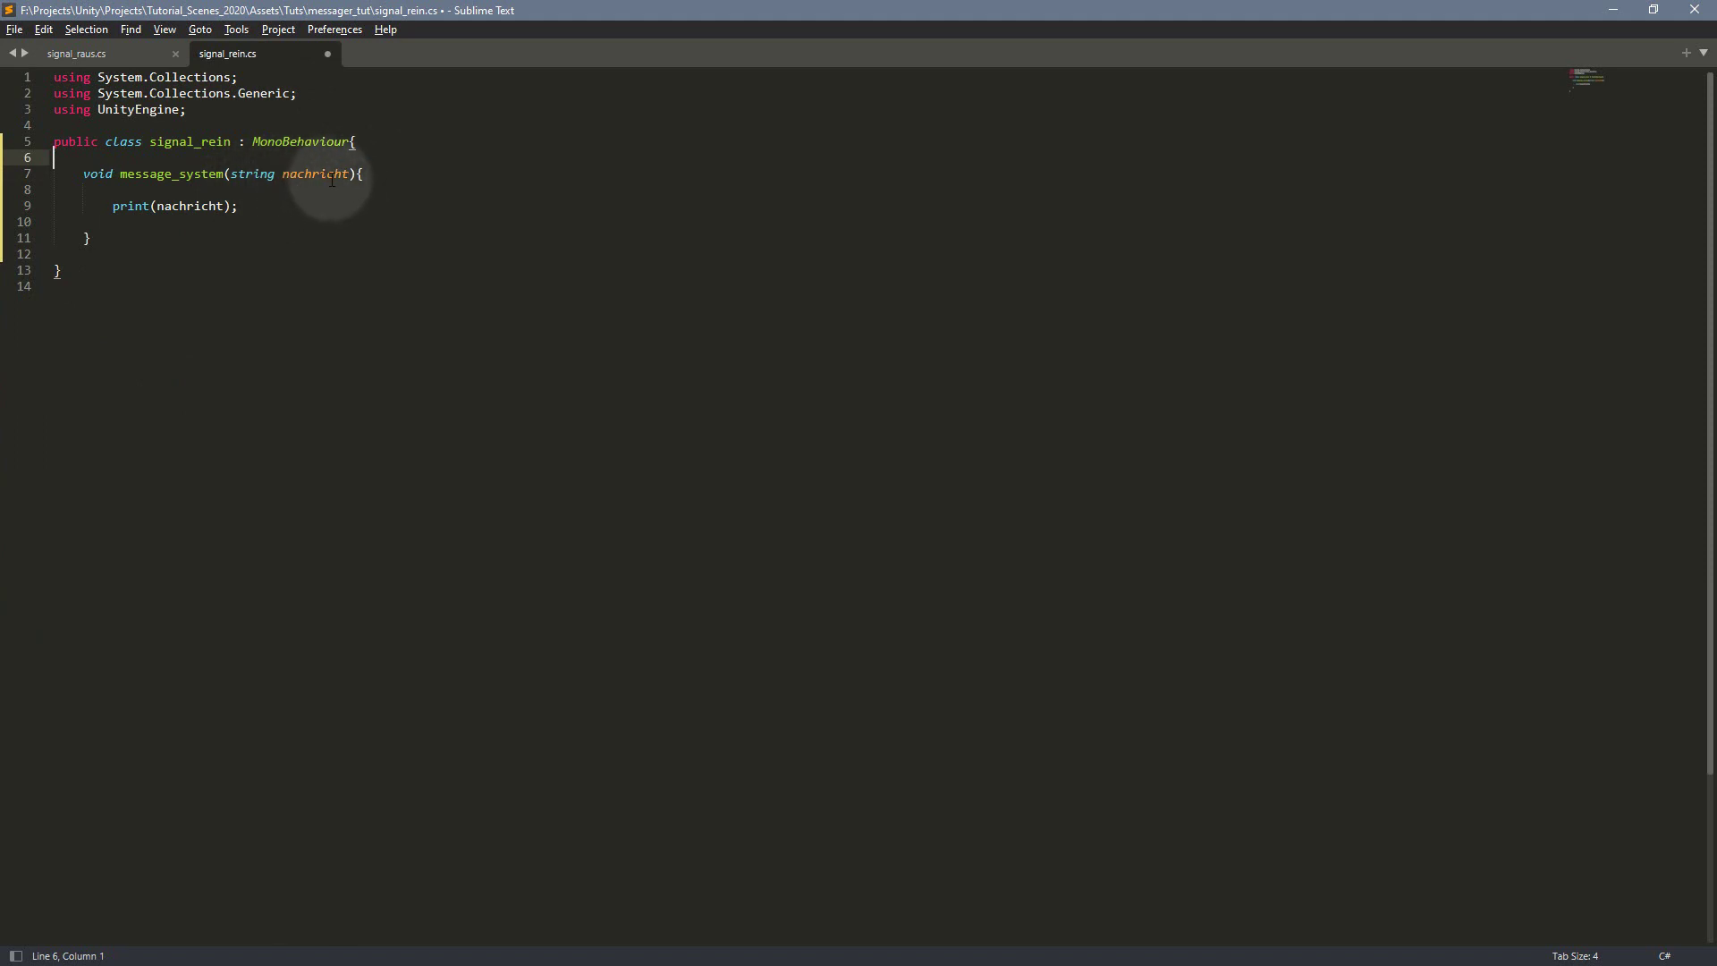
left_click_drag(350, 174, 231, 173)
type("object[] message_ob")
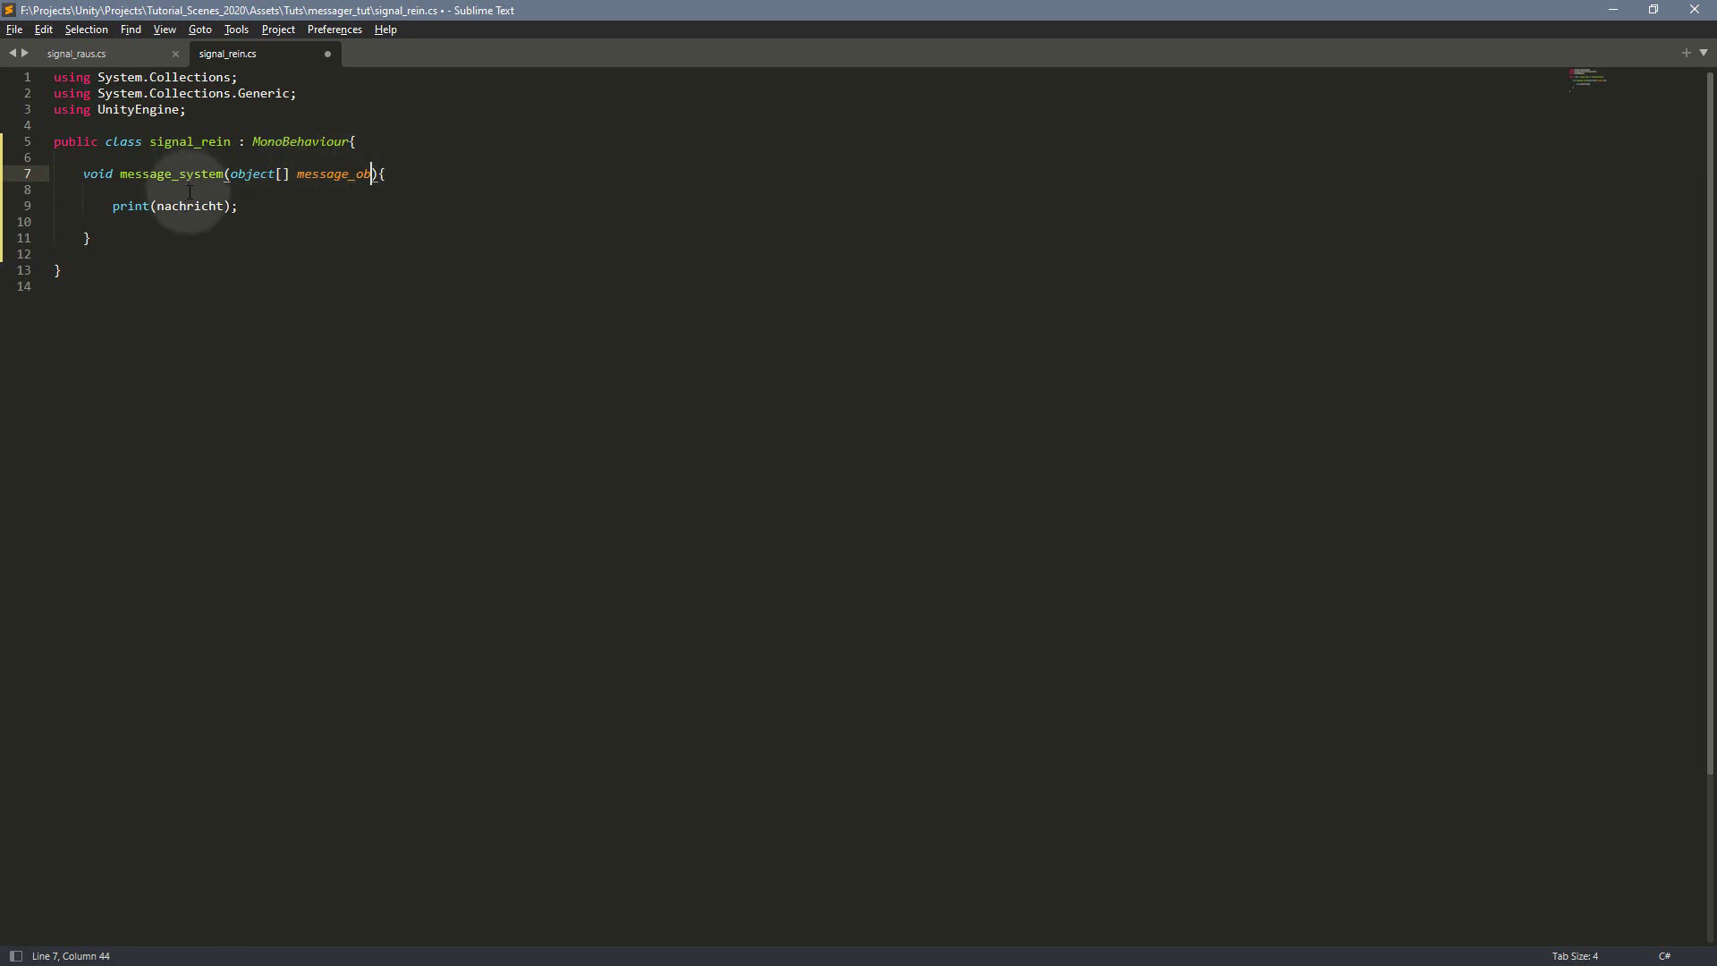
double_click(334, 182)
type("GameObject sender = (GameObject)message_ob[0];")
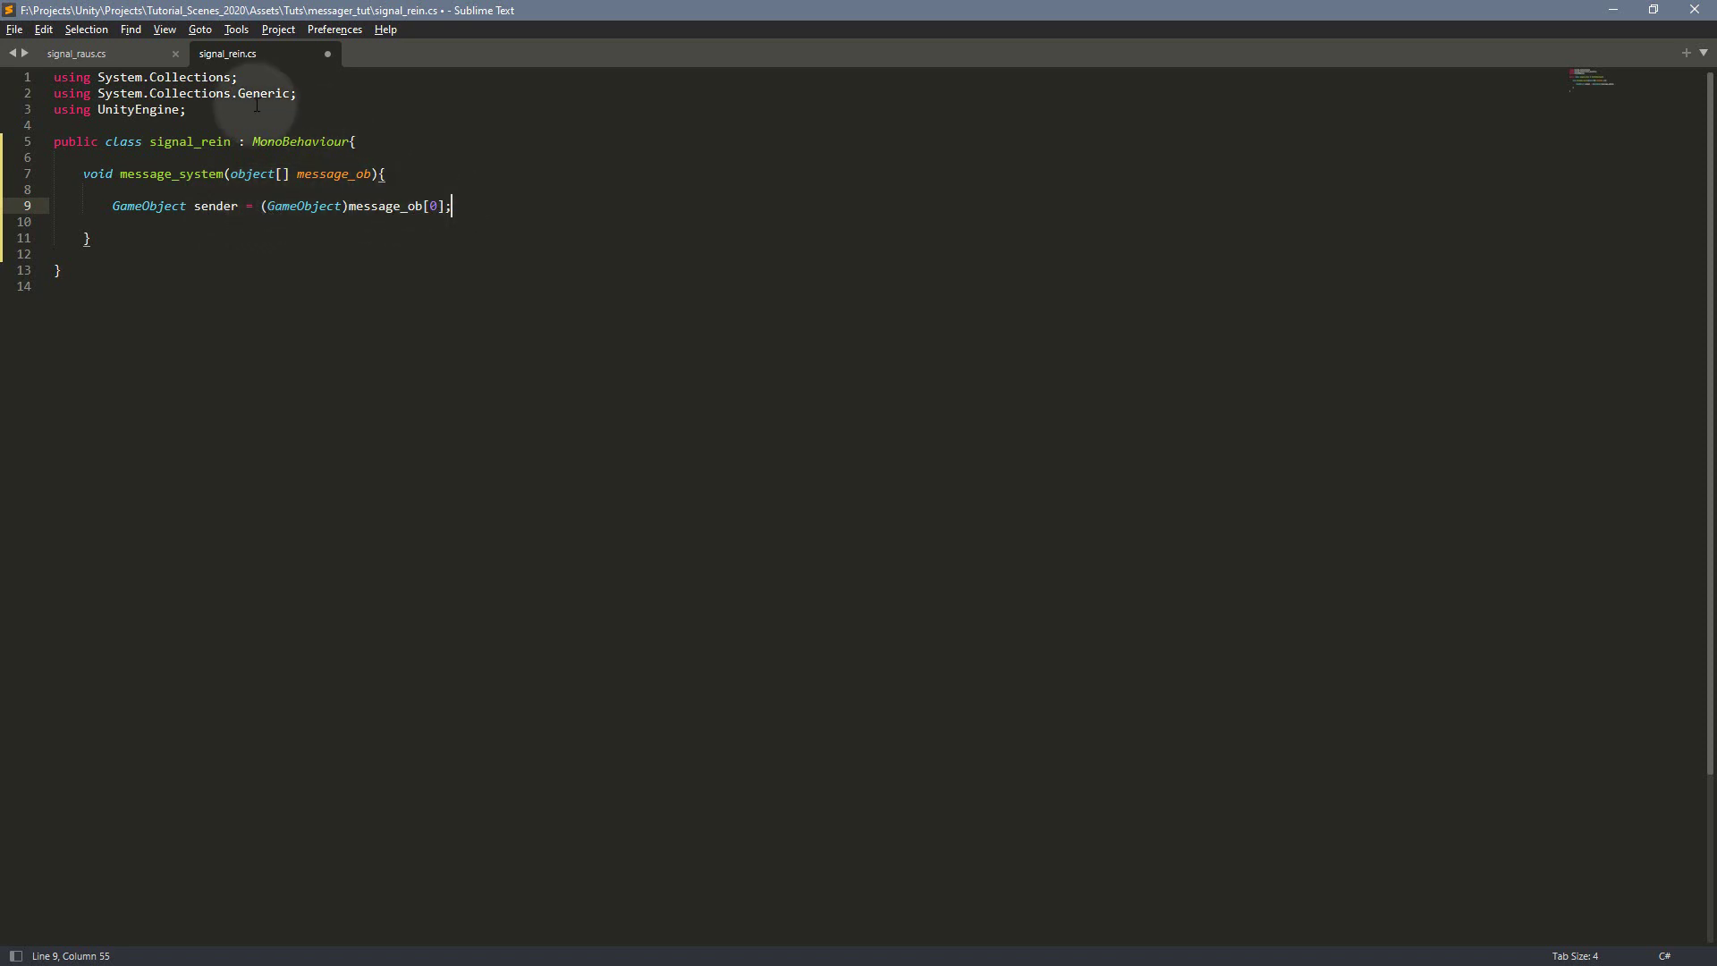
Step: Add a line casting message_ob[0] to GameObject sender
left_click(132, 51)
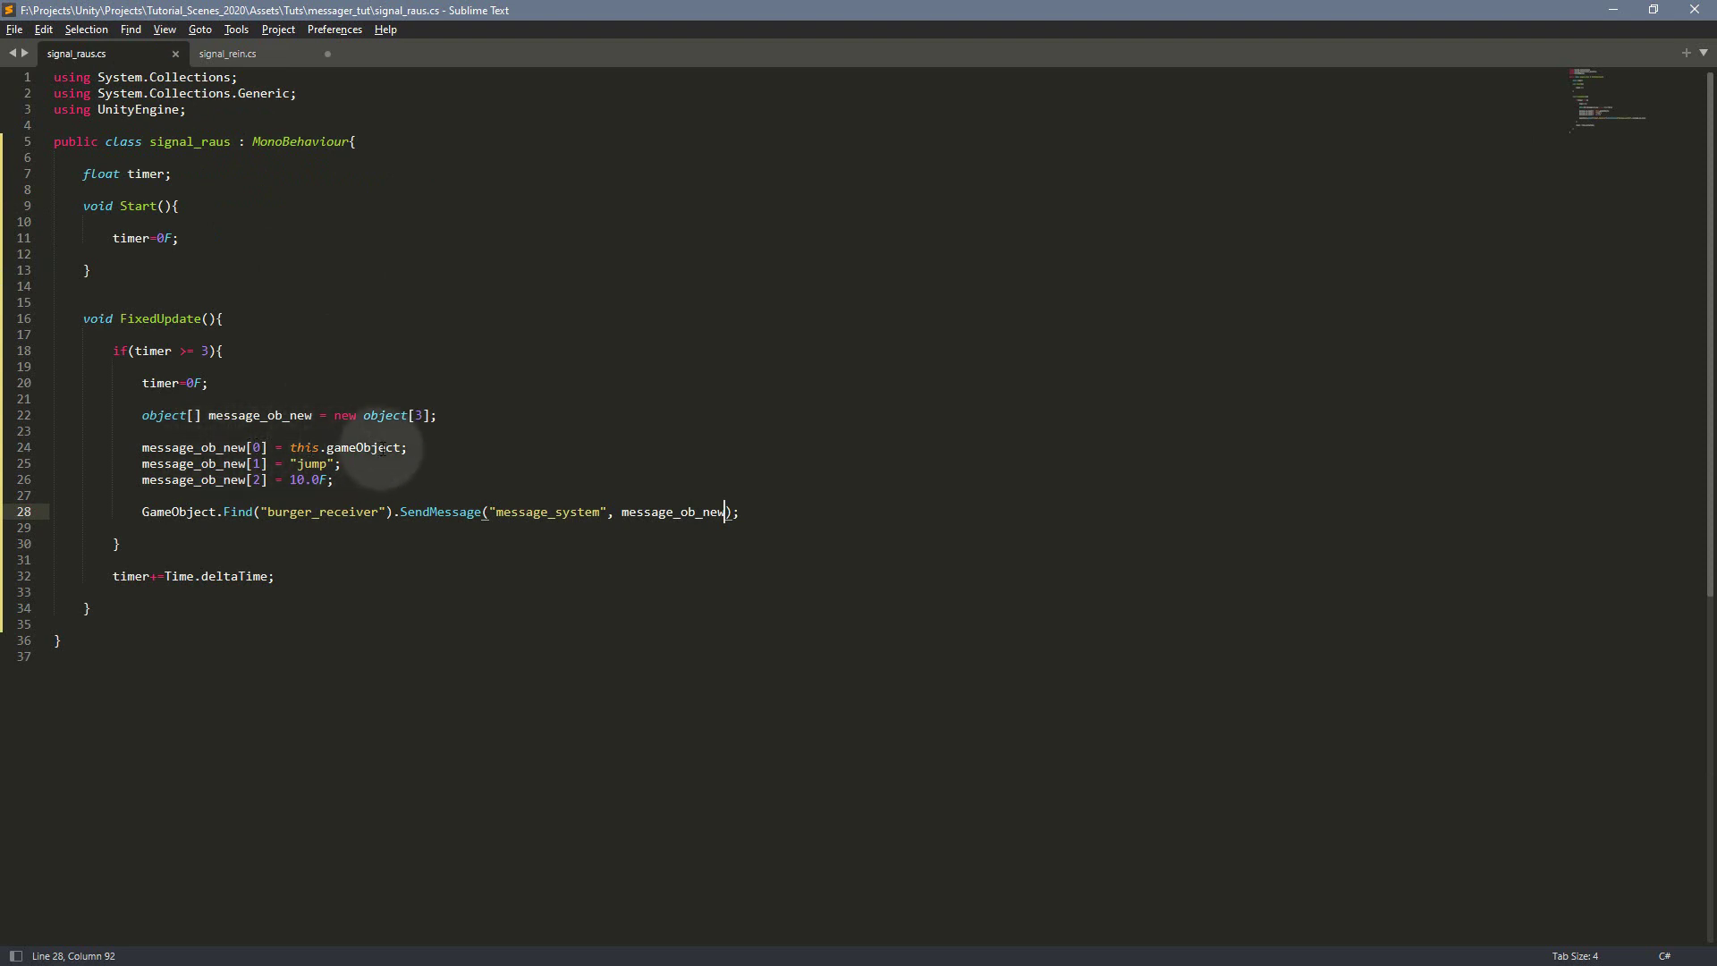
left_click(253, 54)
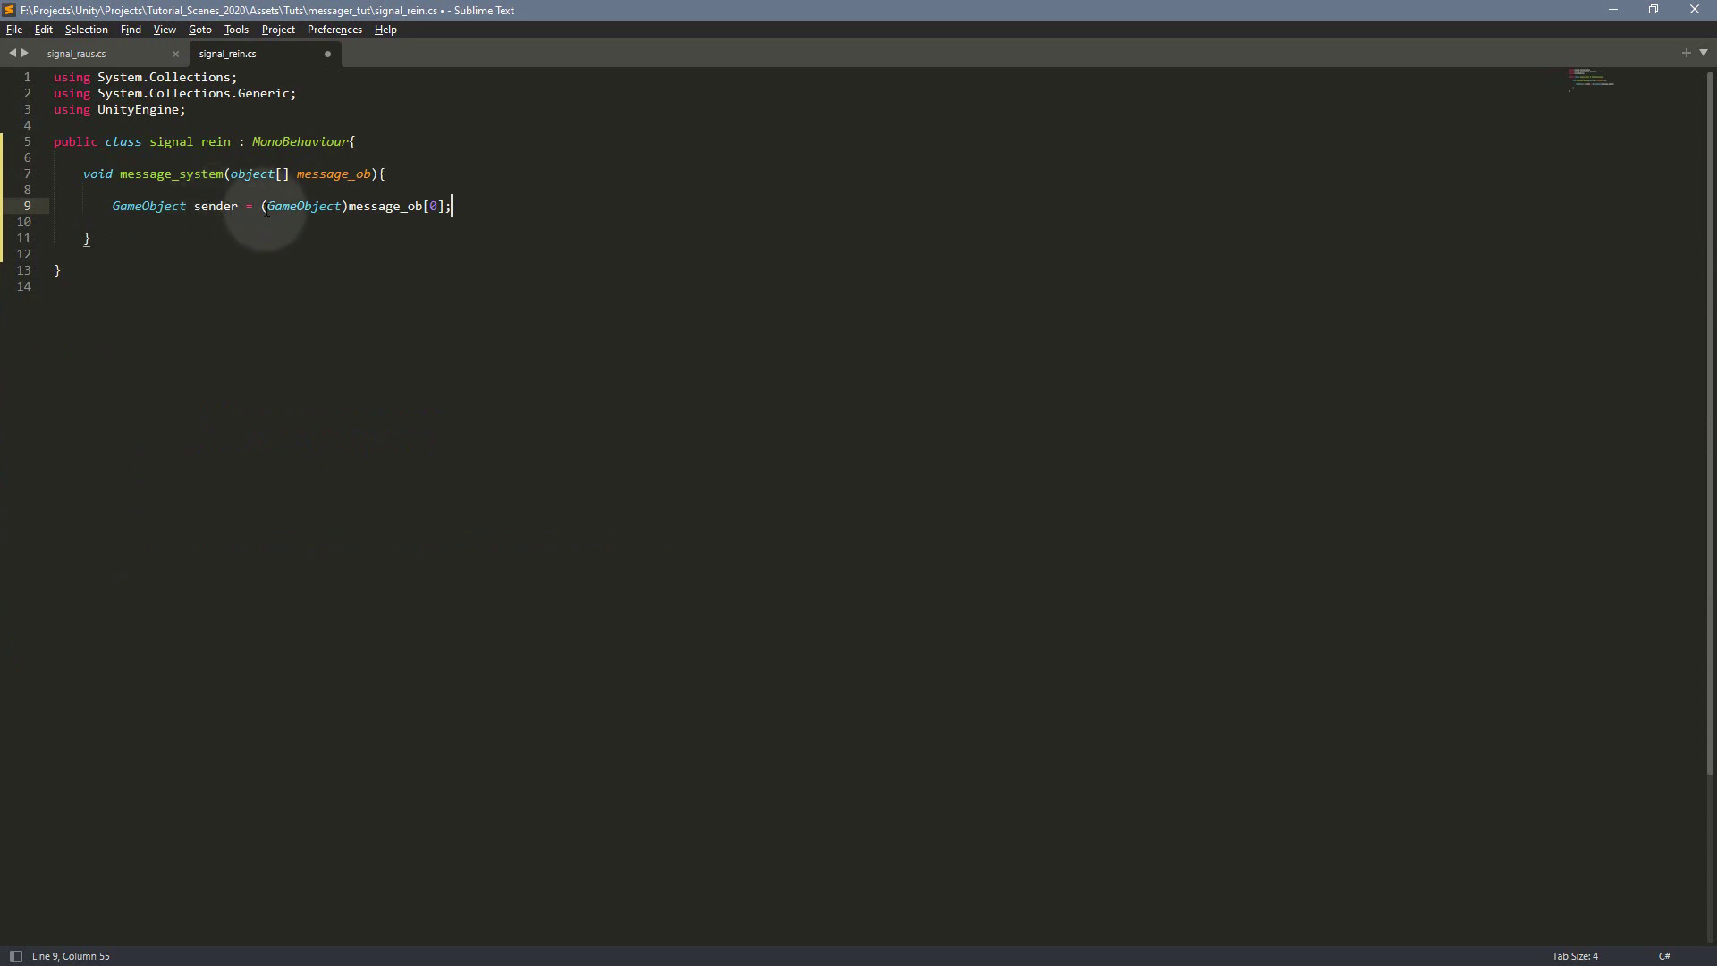
left_click_drag(351, 205, 437, 206)
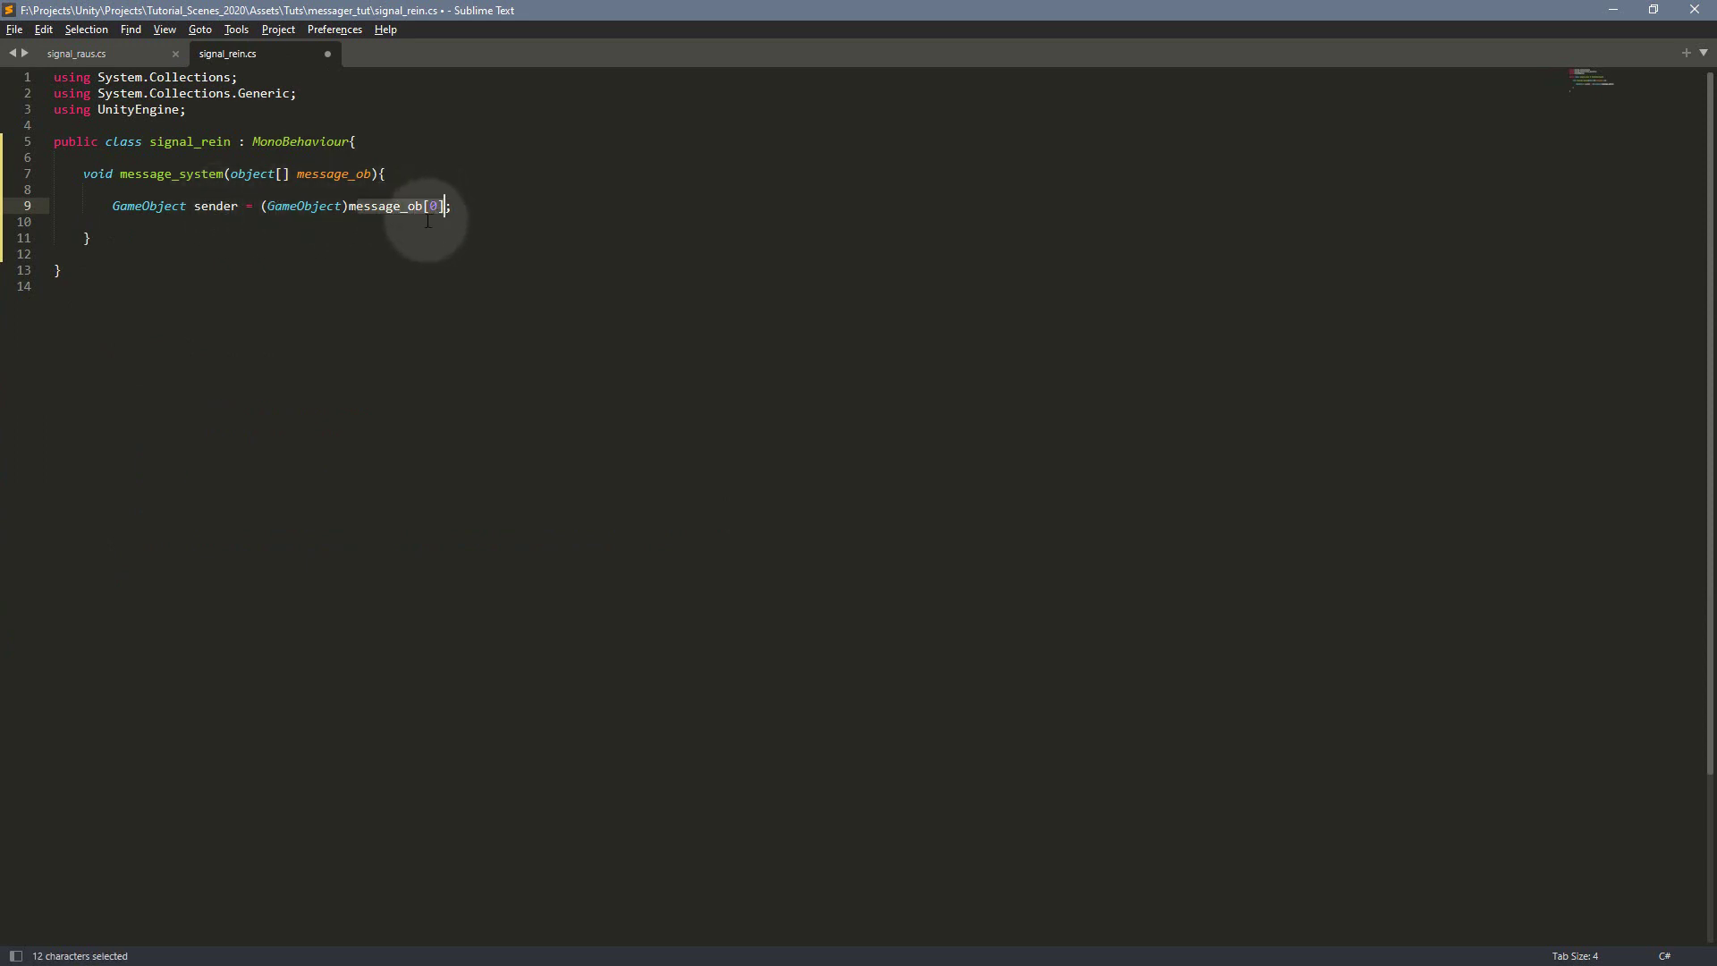
left_click_drag(262, 207, 350, 208)
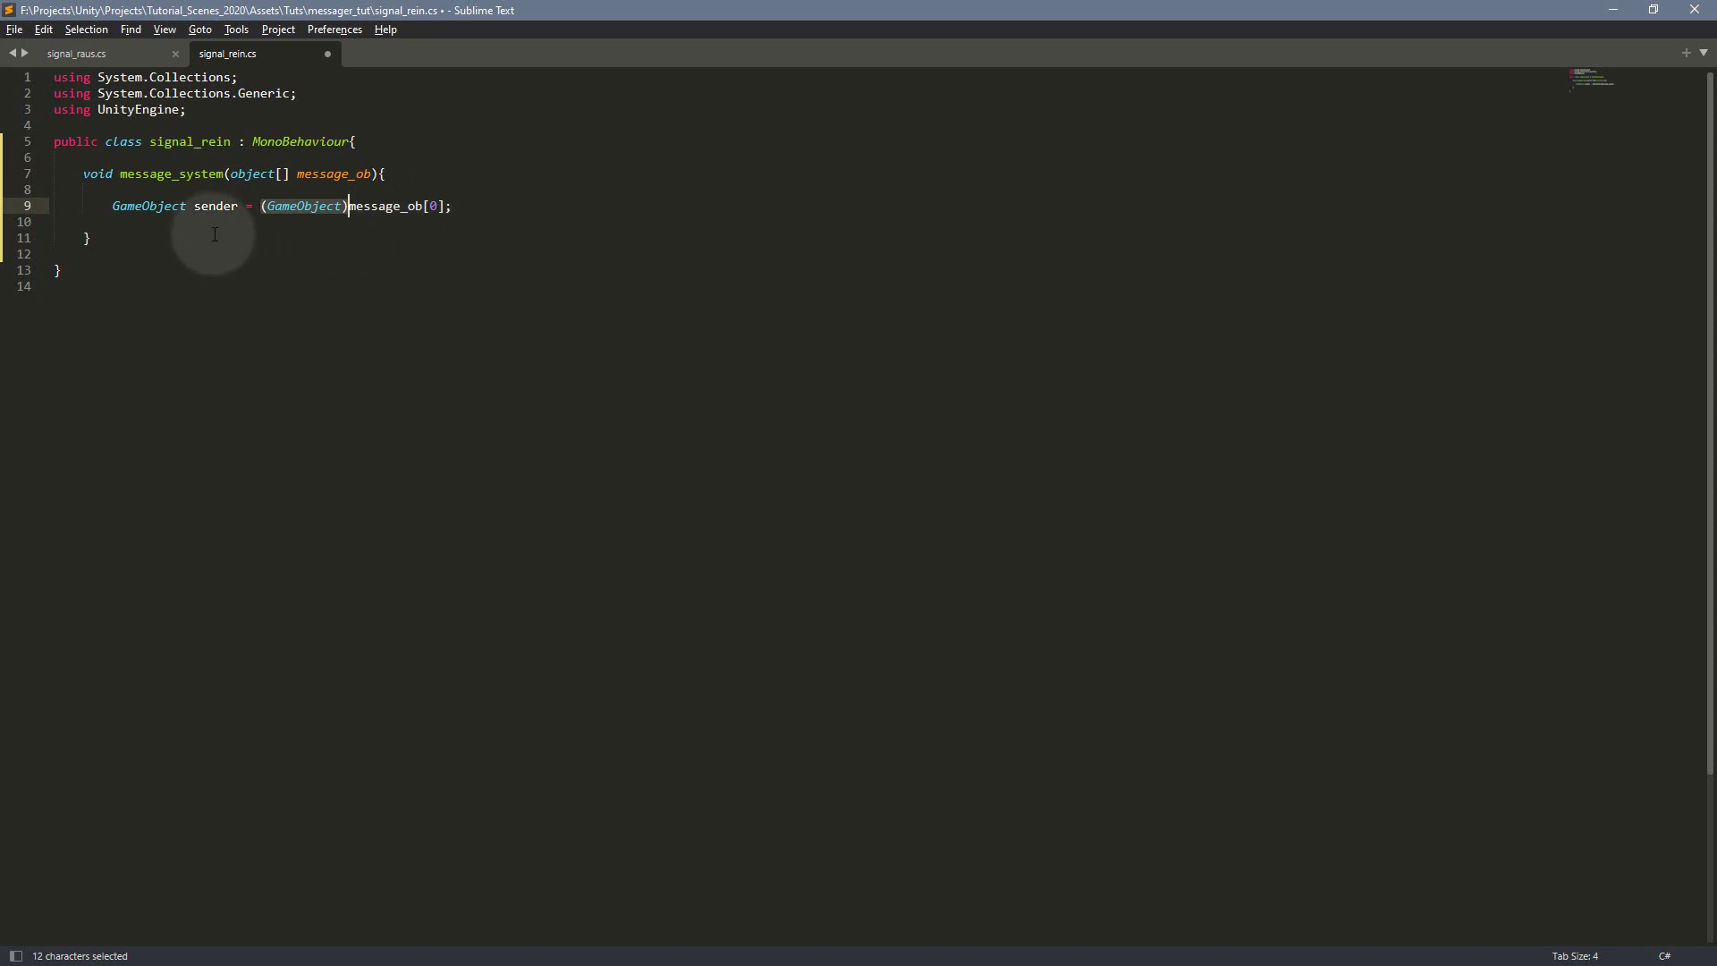
Step: Add string aktion = (string)message_ob[1]; below the sender line
key("End")
key("Return")
type("string aktion = (string)message_ob[1];")
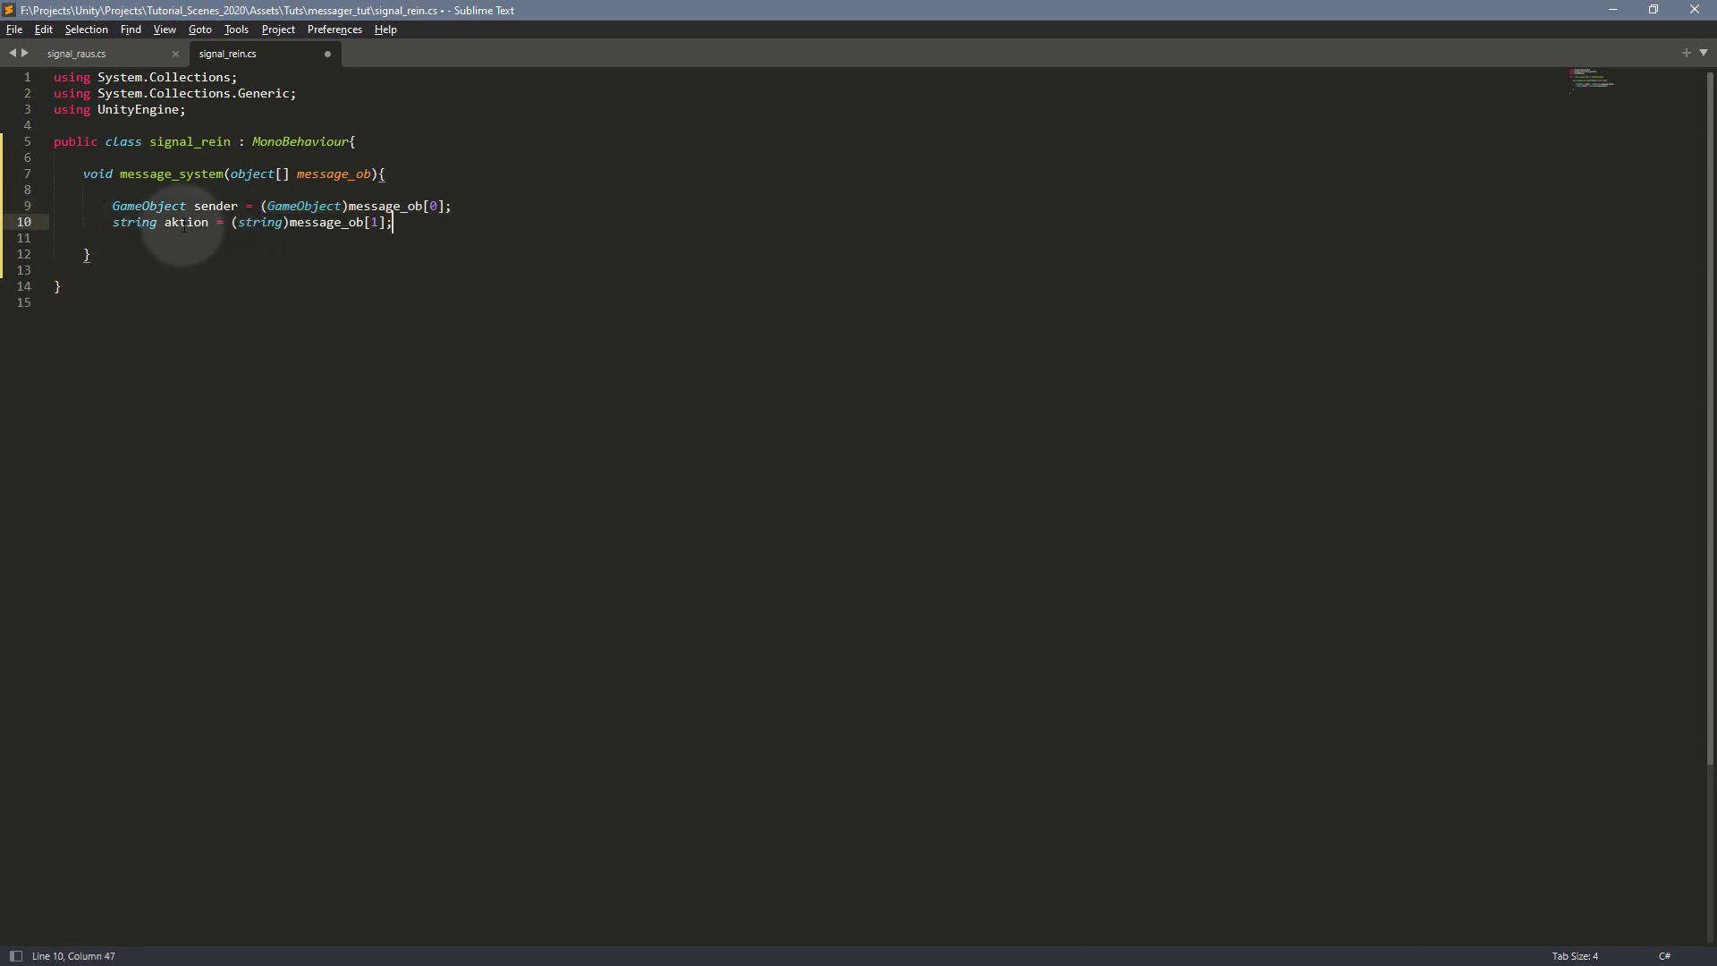
left_click(245, 223)
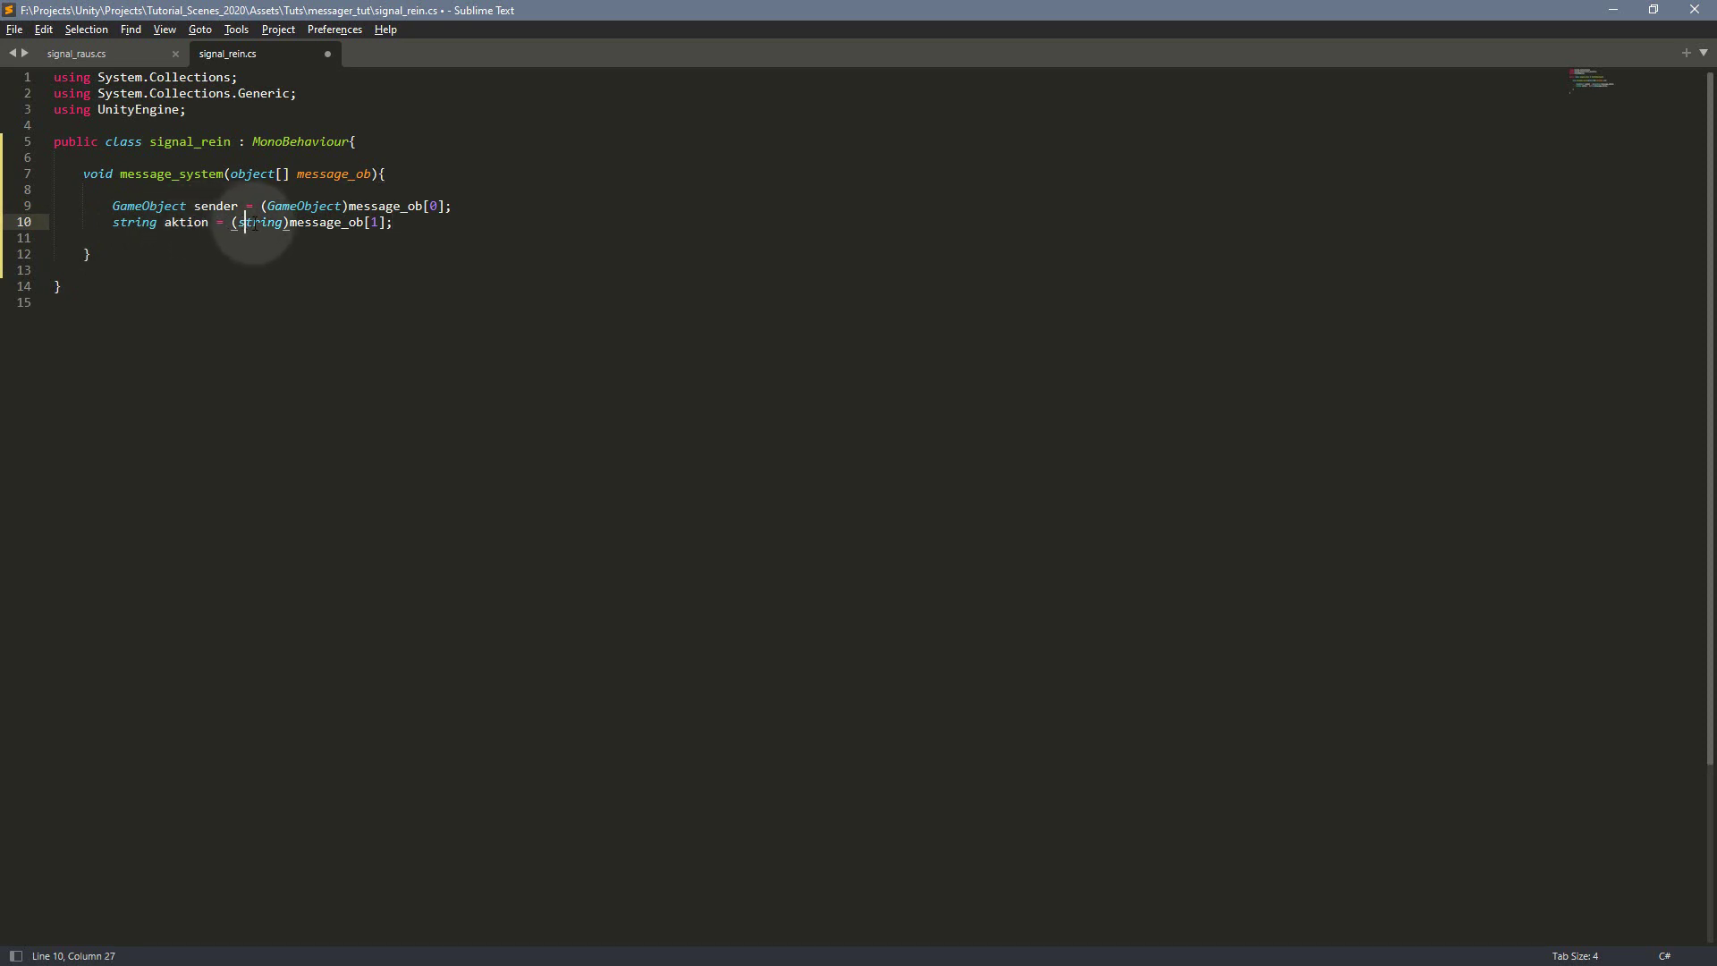
left_click_drag(290, 223, 386, 224)
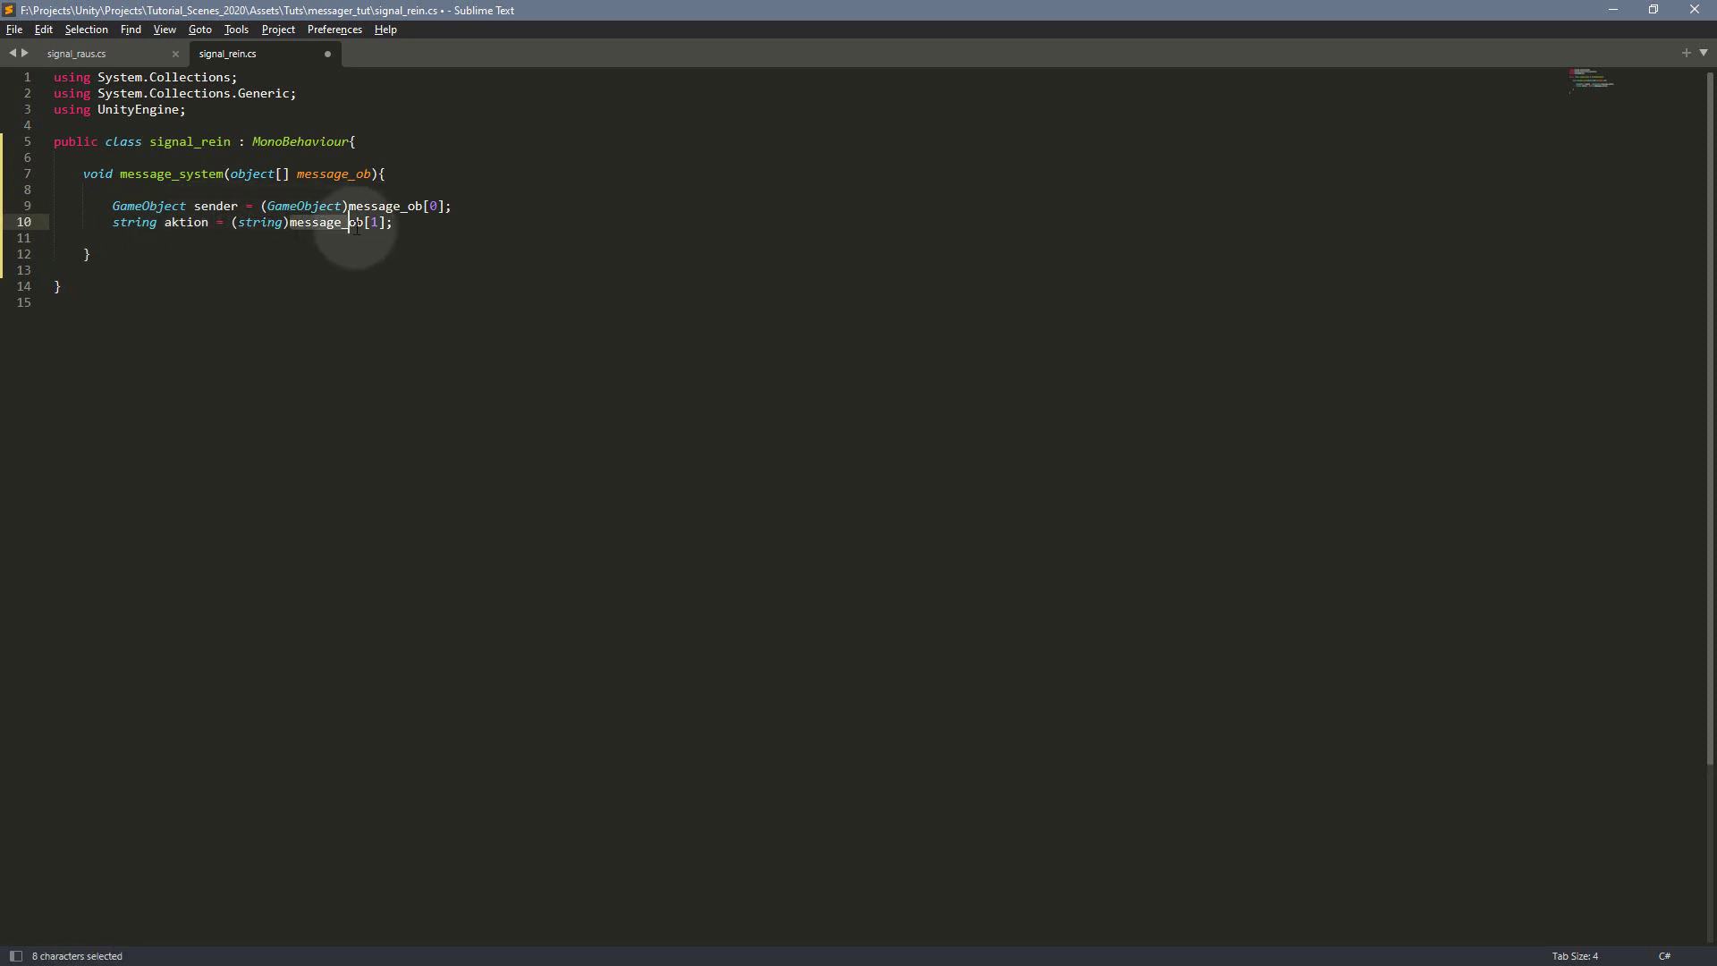
Step: Add float jump_force = (float)message_ob[2]; below the aktion line
left_click(119, 54)
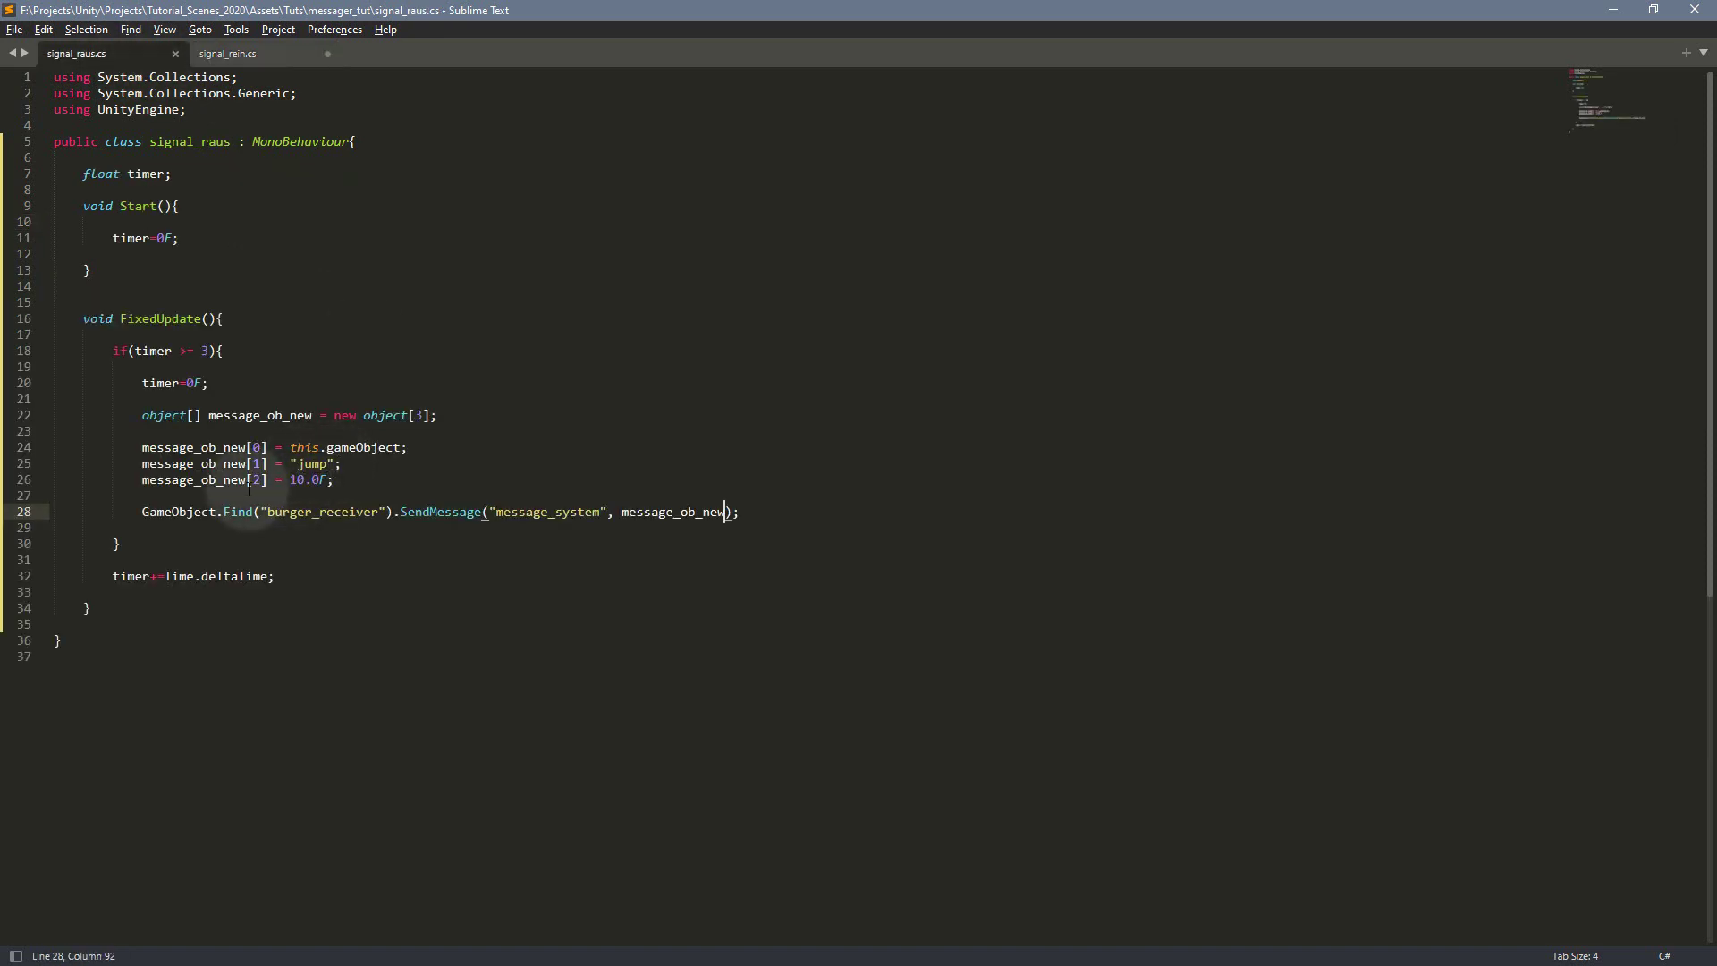
left_click(266, 53)
left_click(463, 224)
key("Return")
type("float jump_force = (float)message_ob[2];")
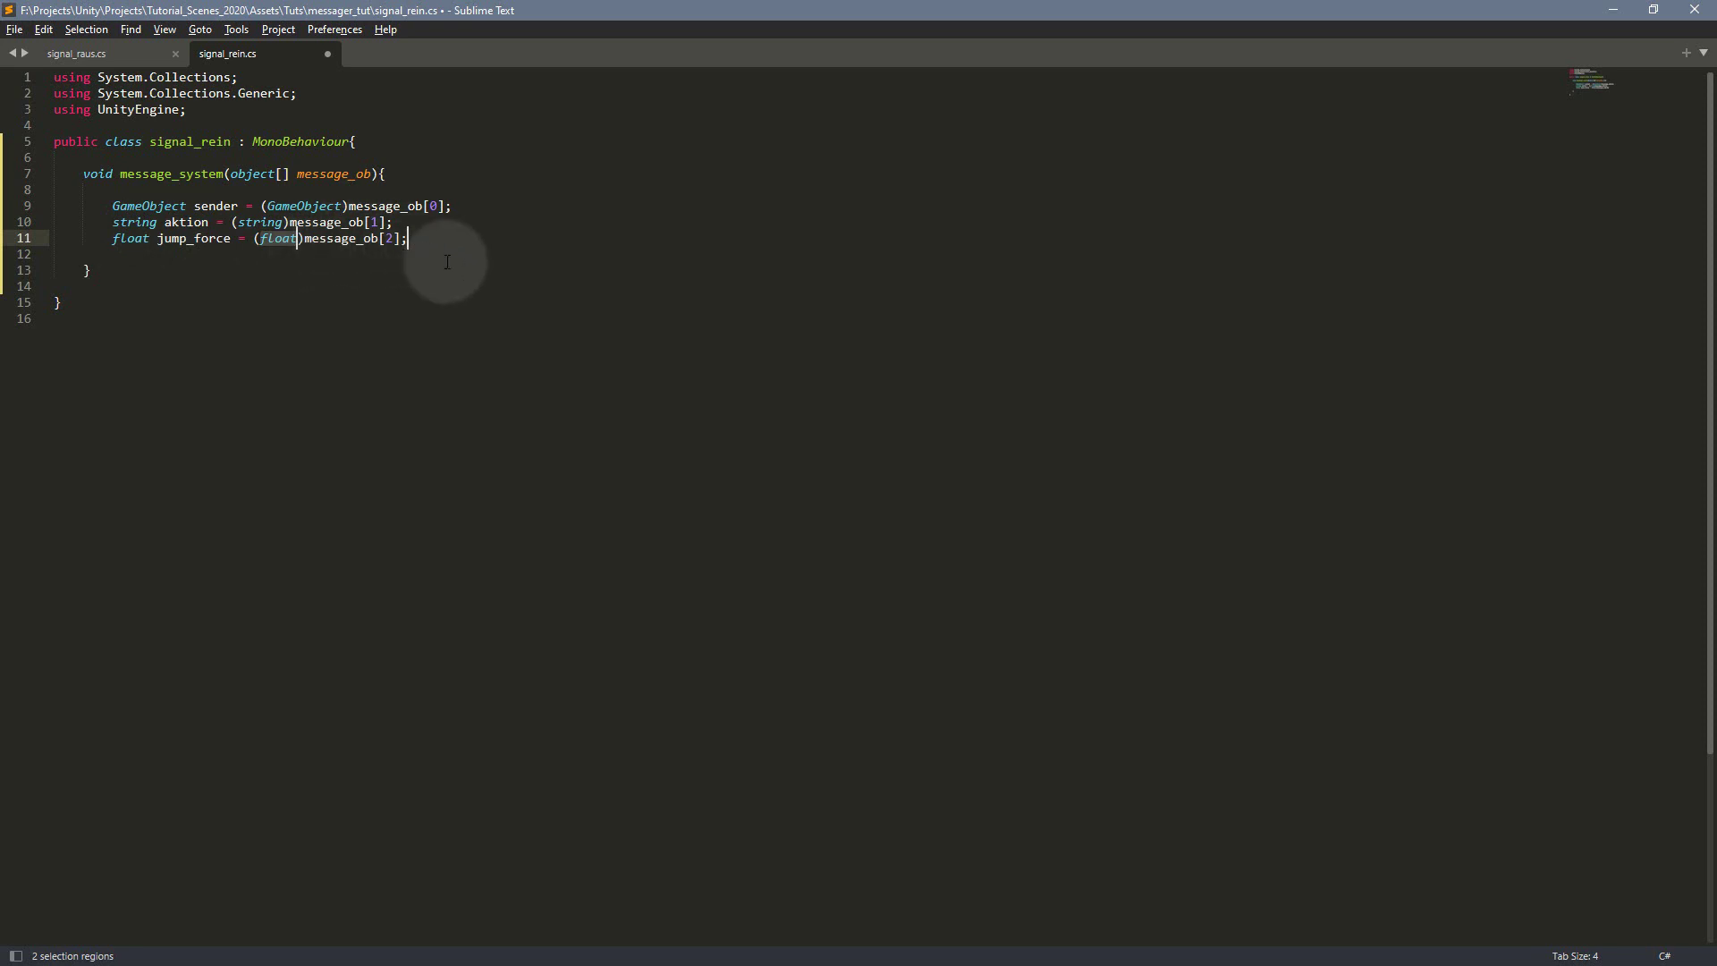
Step: Insert a MesSys print combining this.name, aktion, sender.name and jump_force
key("Return")
key("Return")
type("print( \"MesSys|\" + this.name + \": '\" + aktion +\"' von '\" + sender.name + \"' mit Stärke \" + jump_force );")
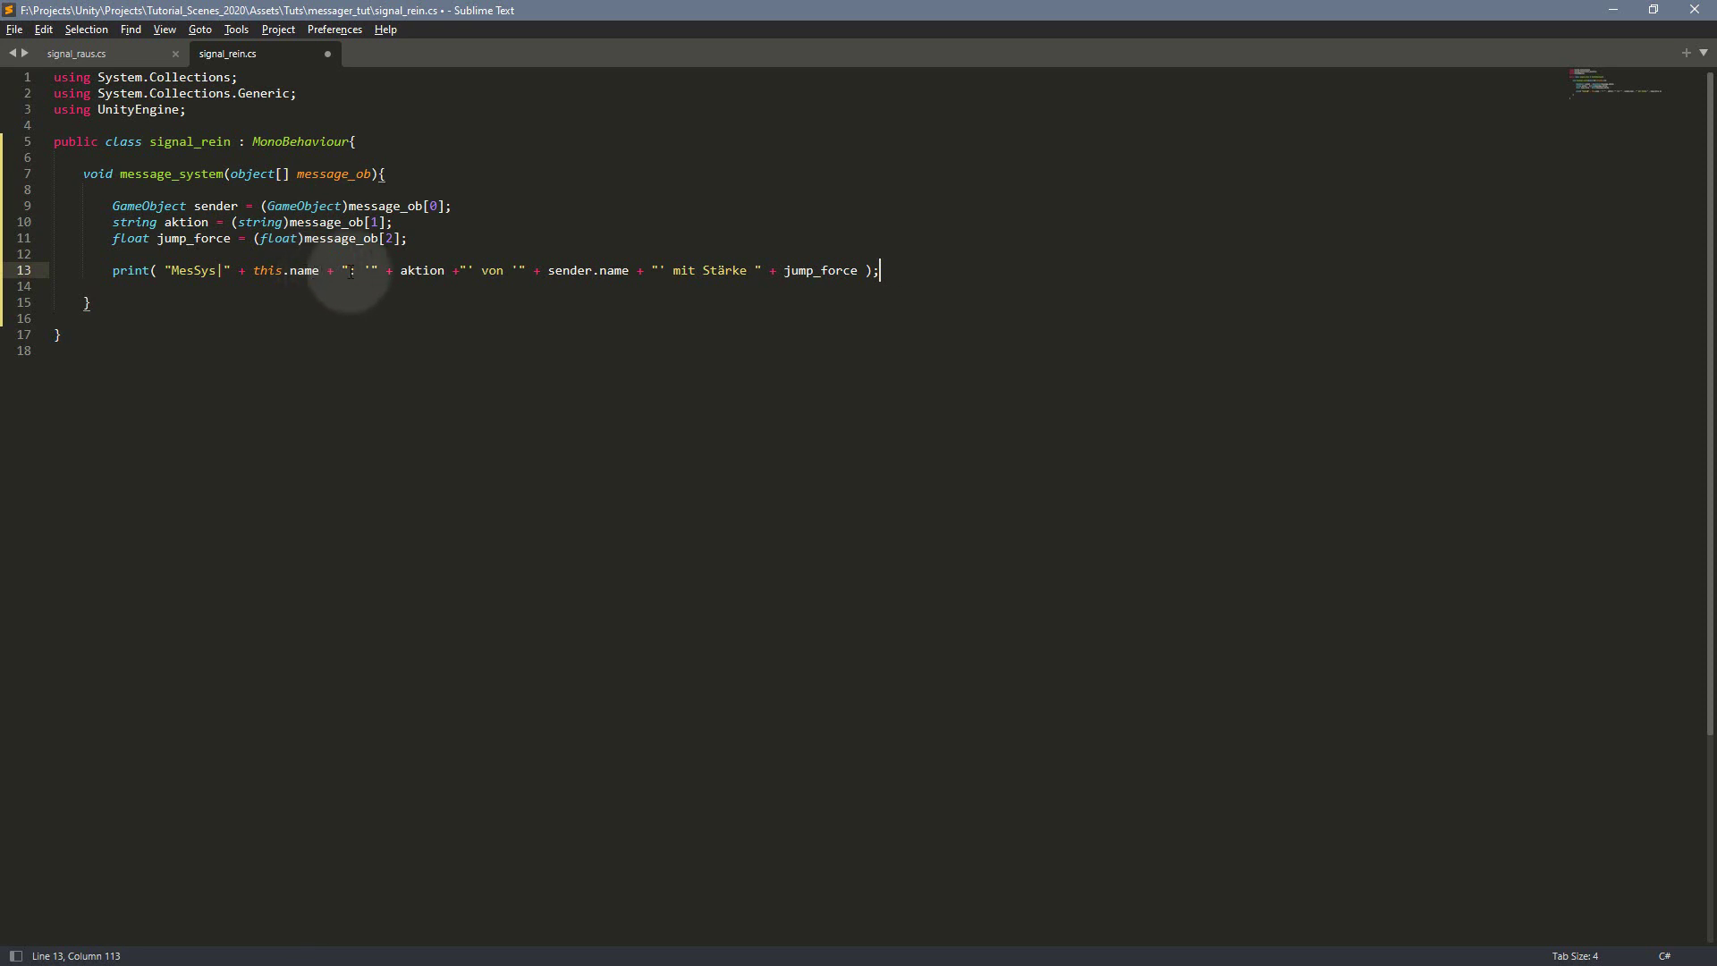
double_click(412, 271)
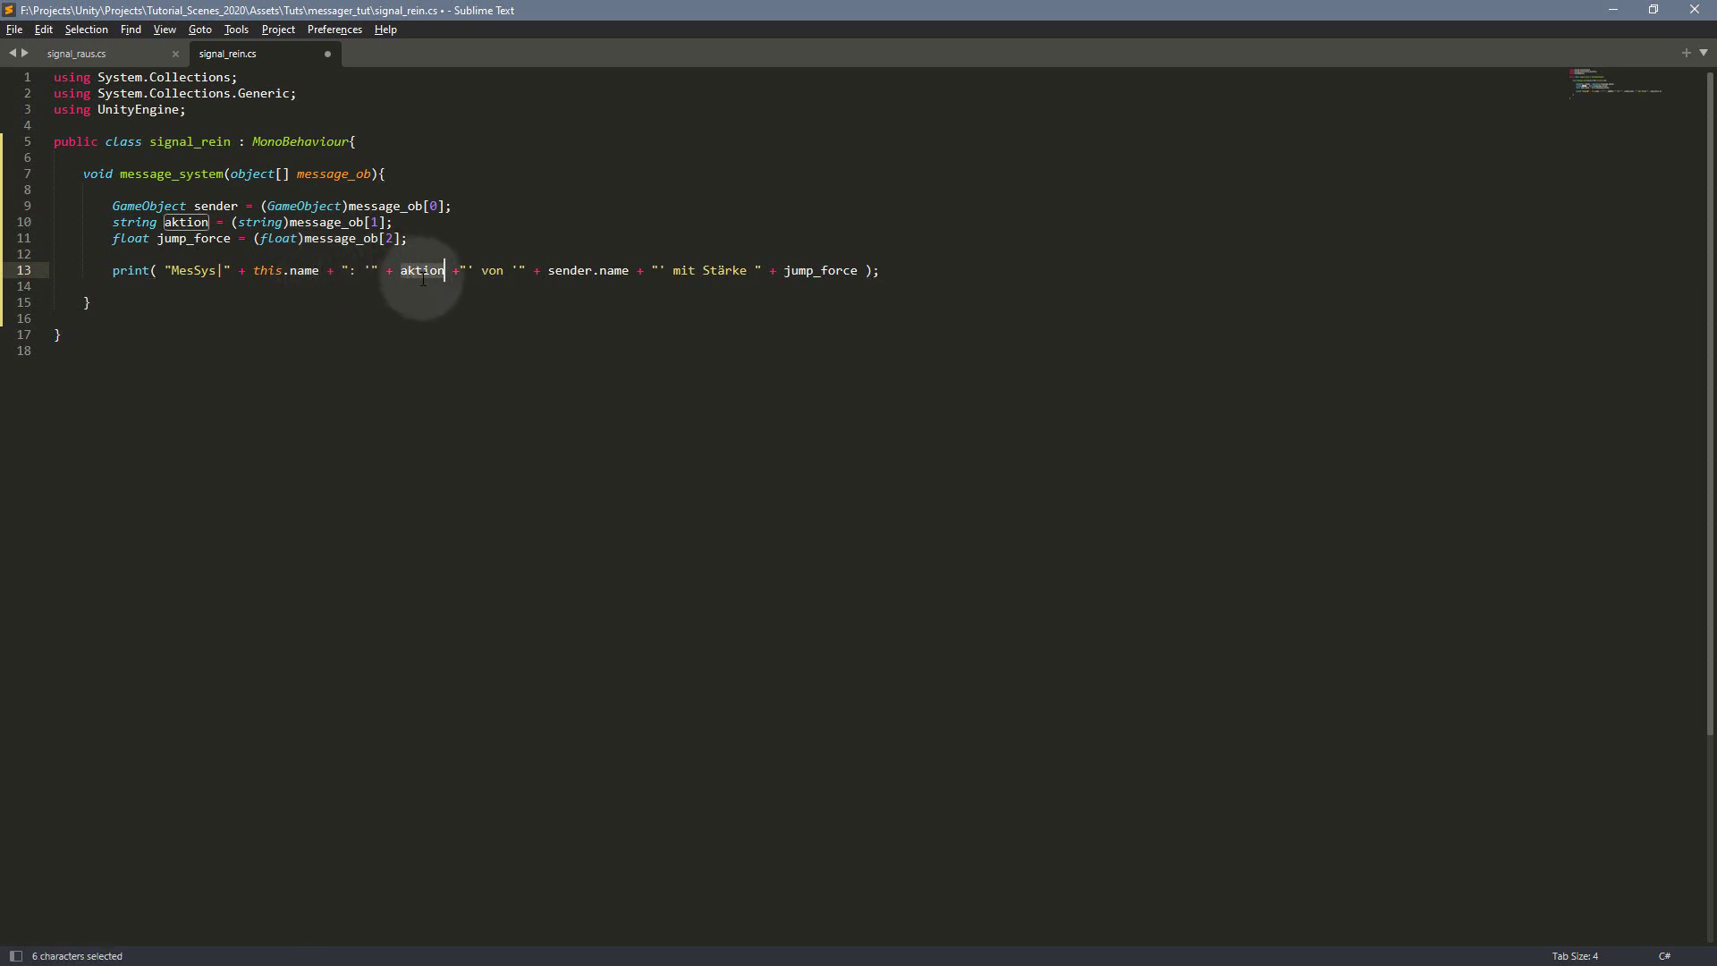
left_click_drag(564, 271, 623, 271)
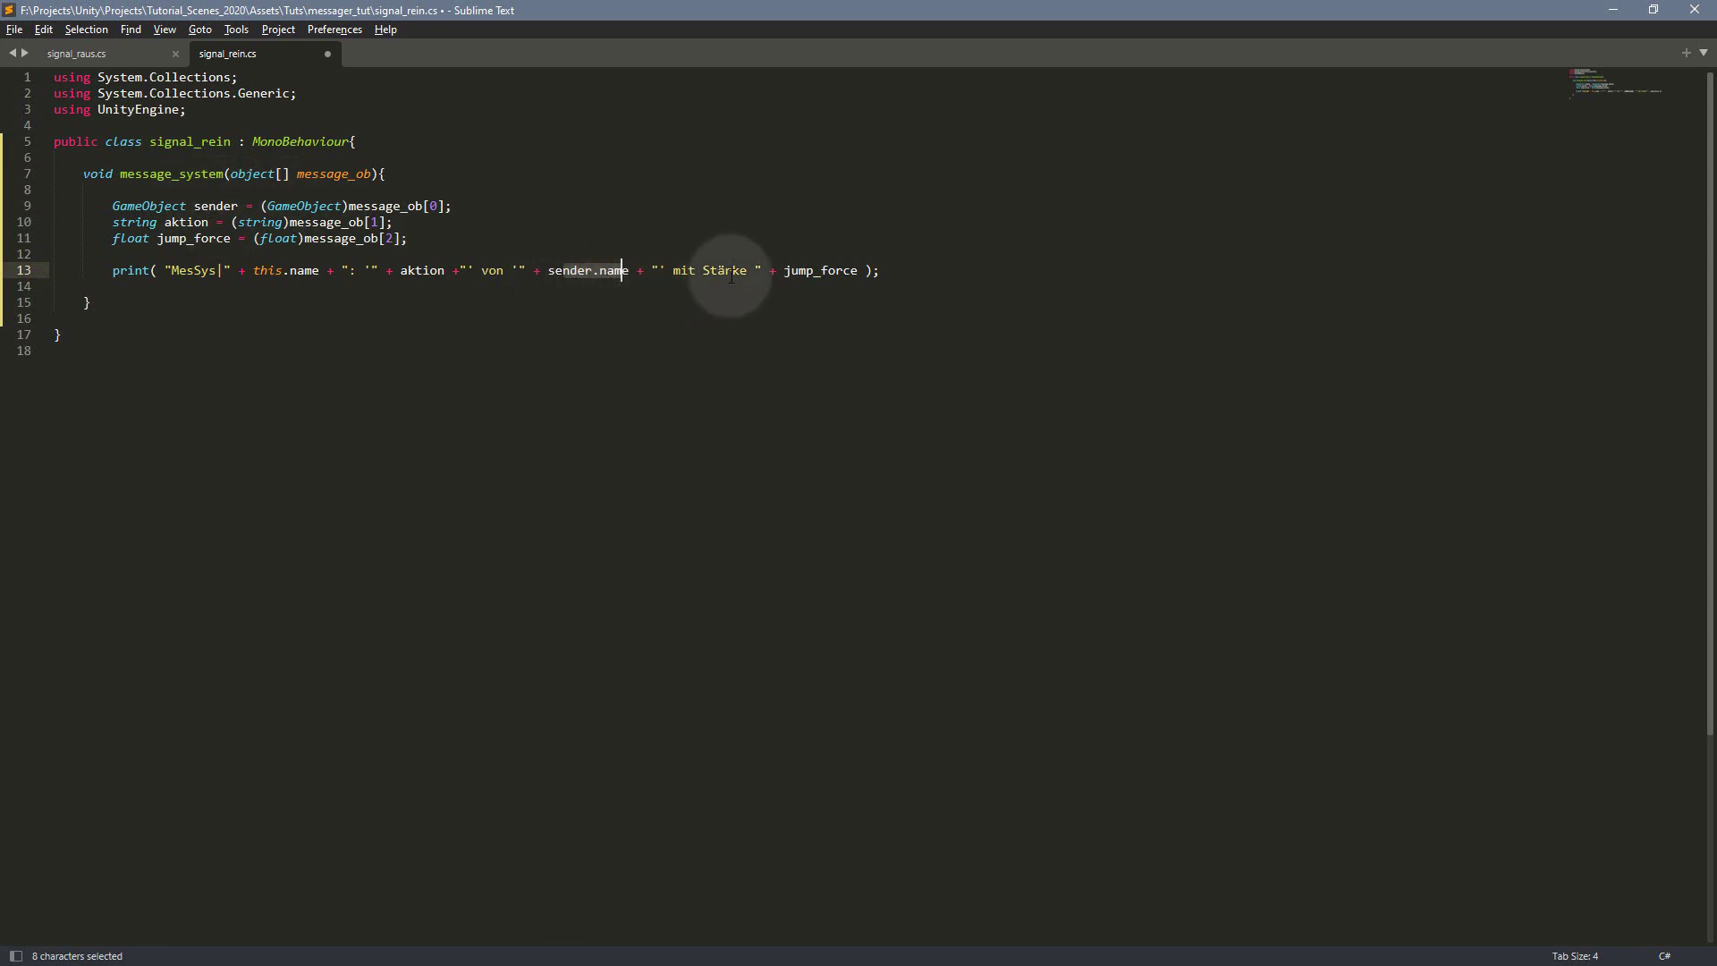
left_click(800, 270)
left_click_drag(799, 270, 807, 270)
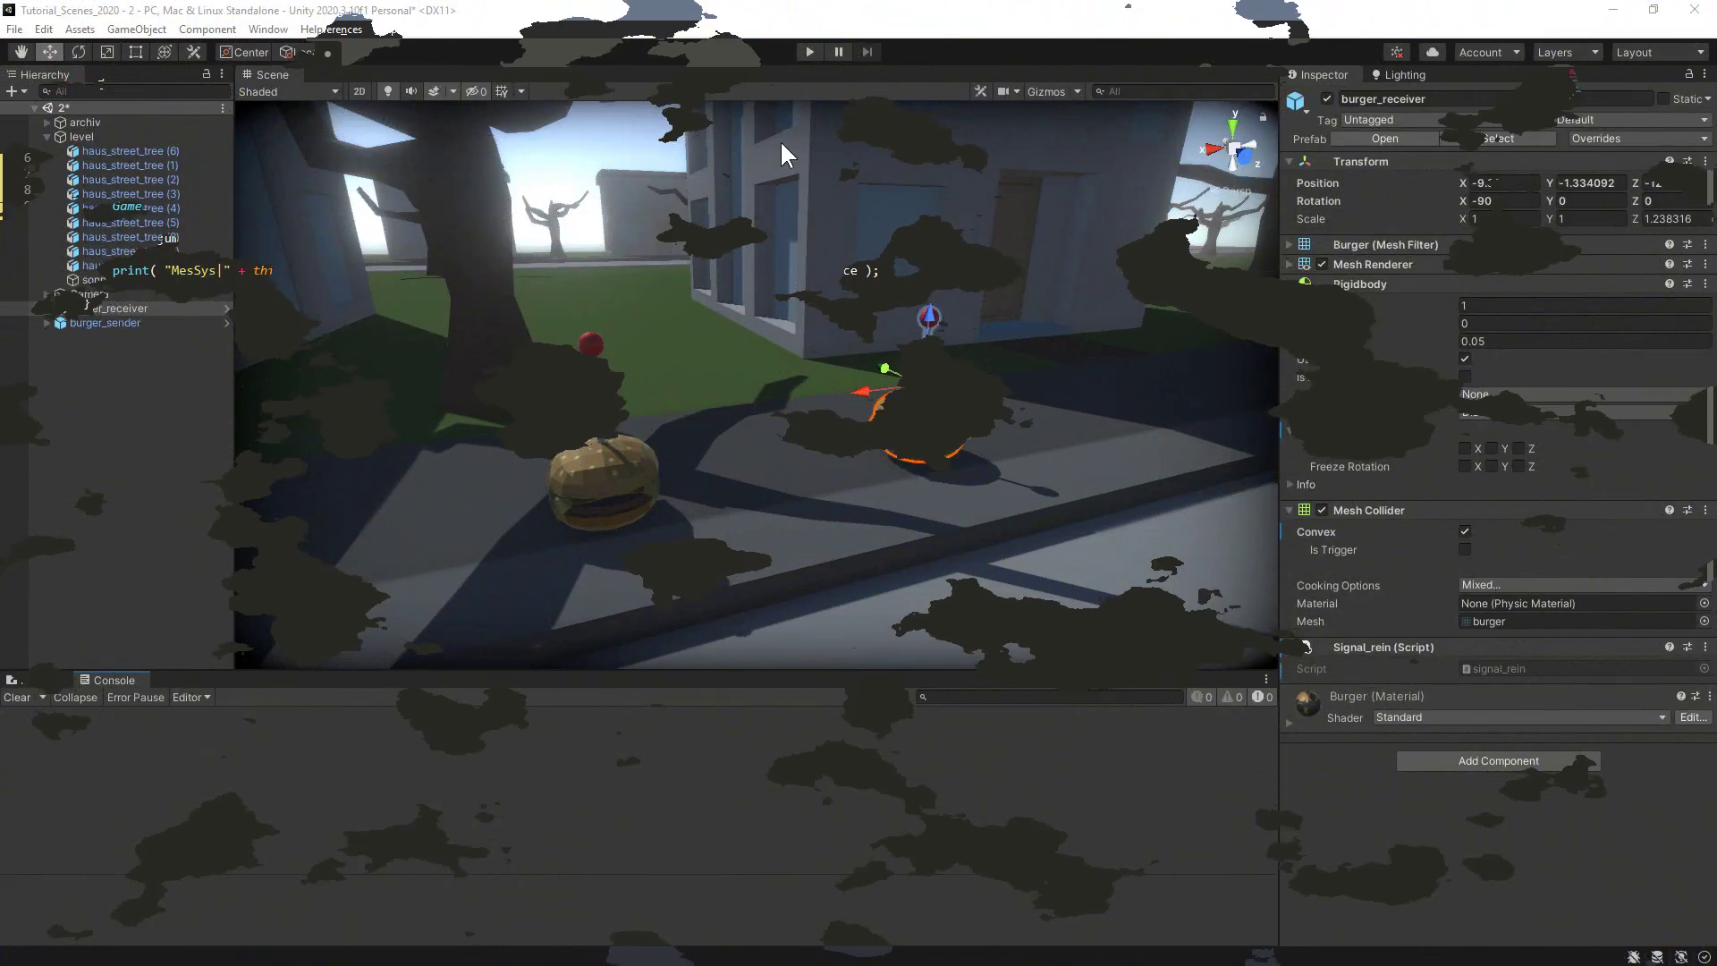
Step: Run the scene, check the MesSys jump logs at Stärke 10, then stop play mode
key("ctrl+p")
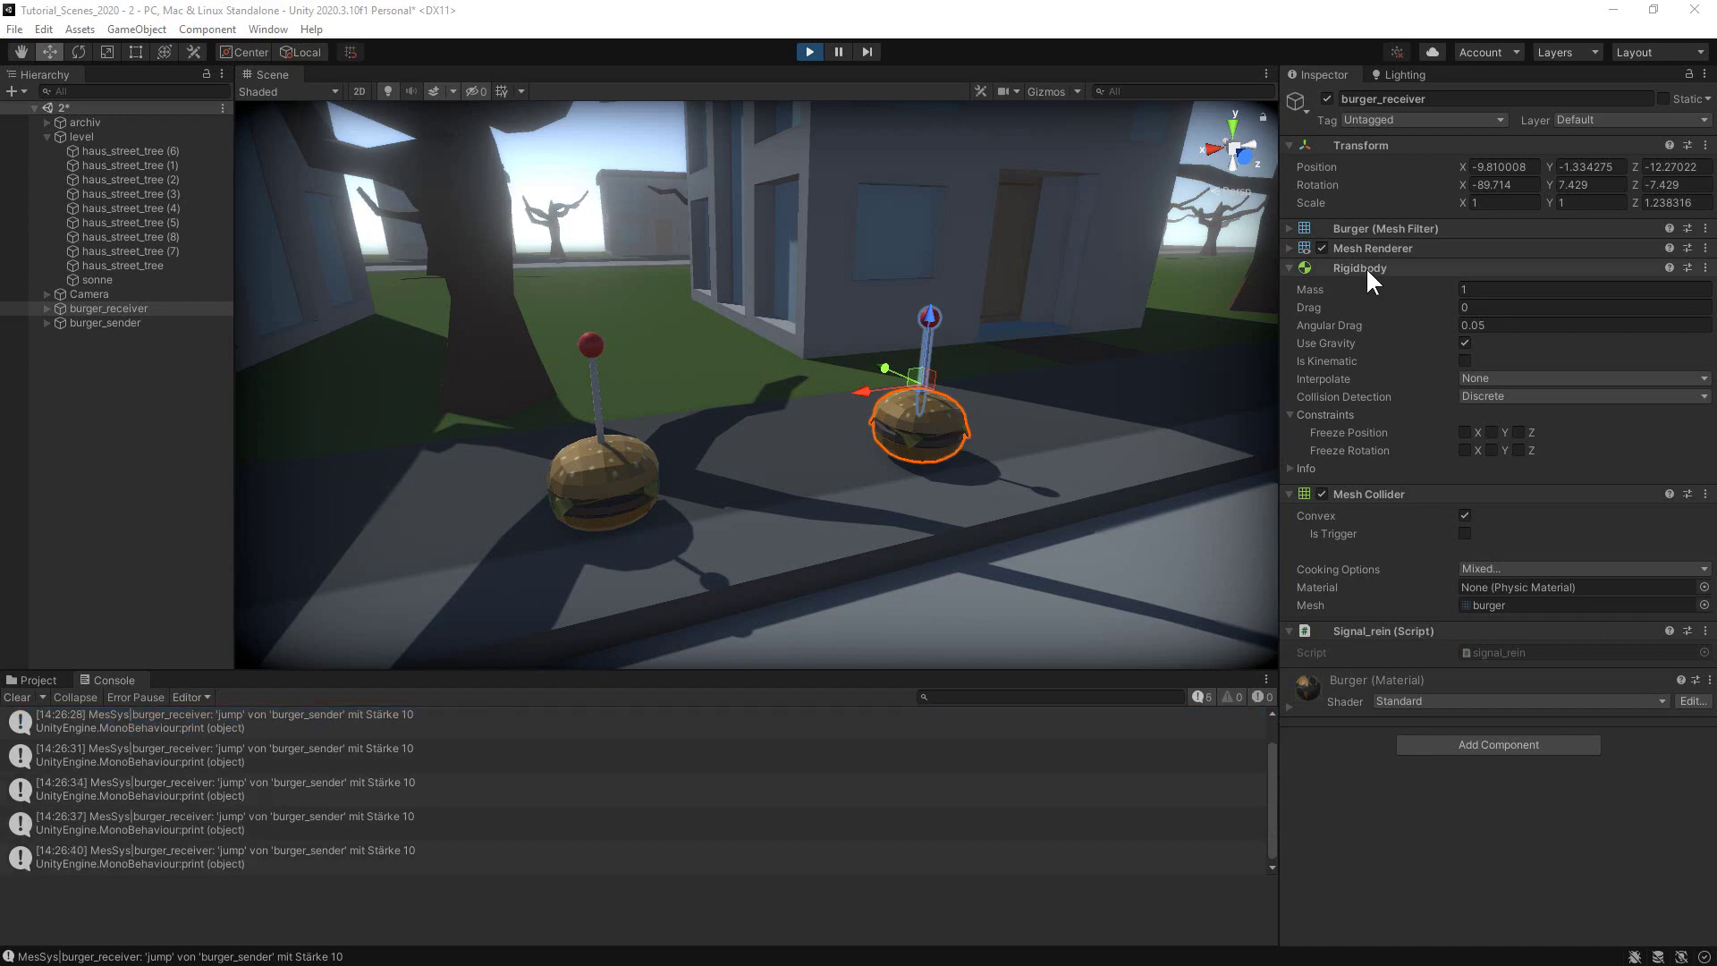
left_click(801, 52)
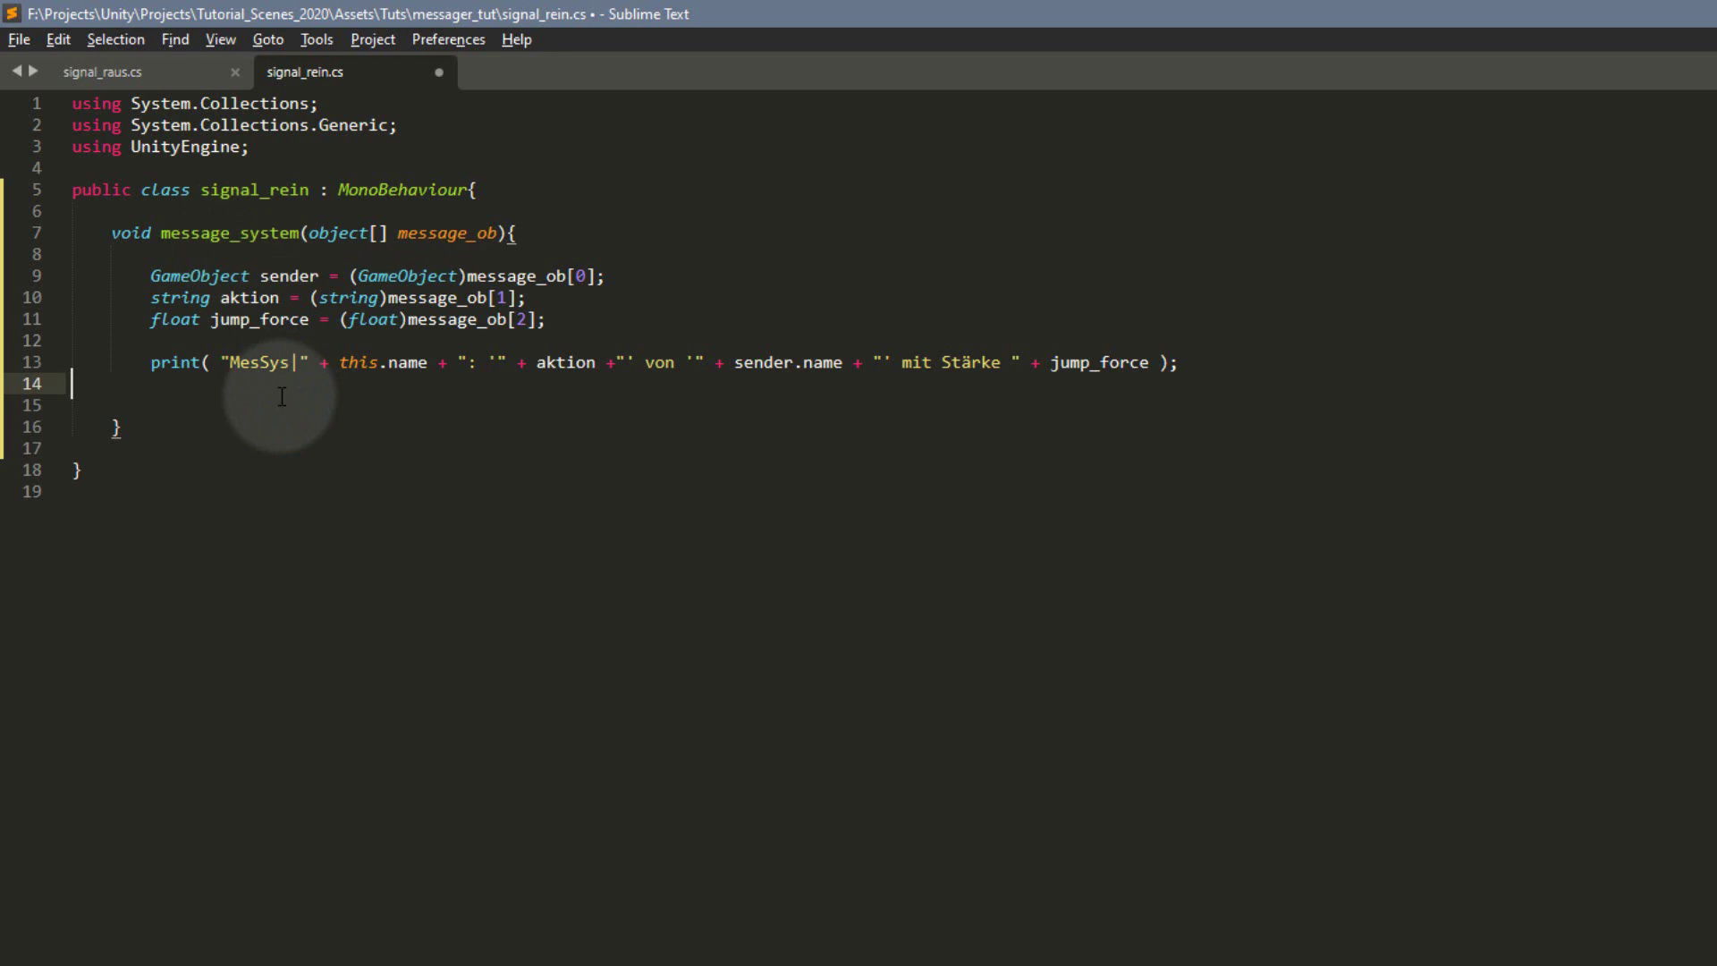
Step: Add an if (aktion == "jump") check below the print line
key("Return")
type("if(aktion == \"jump\"){")
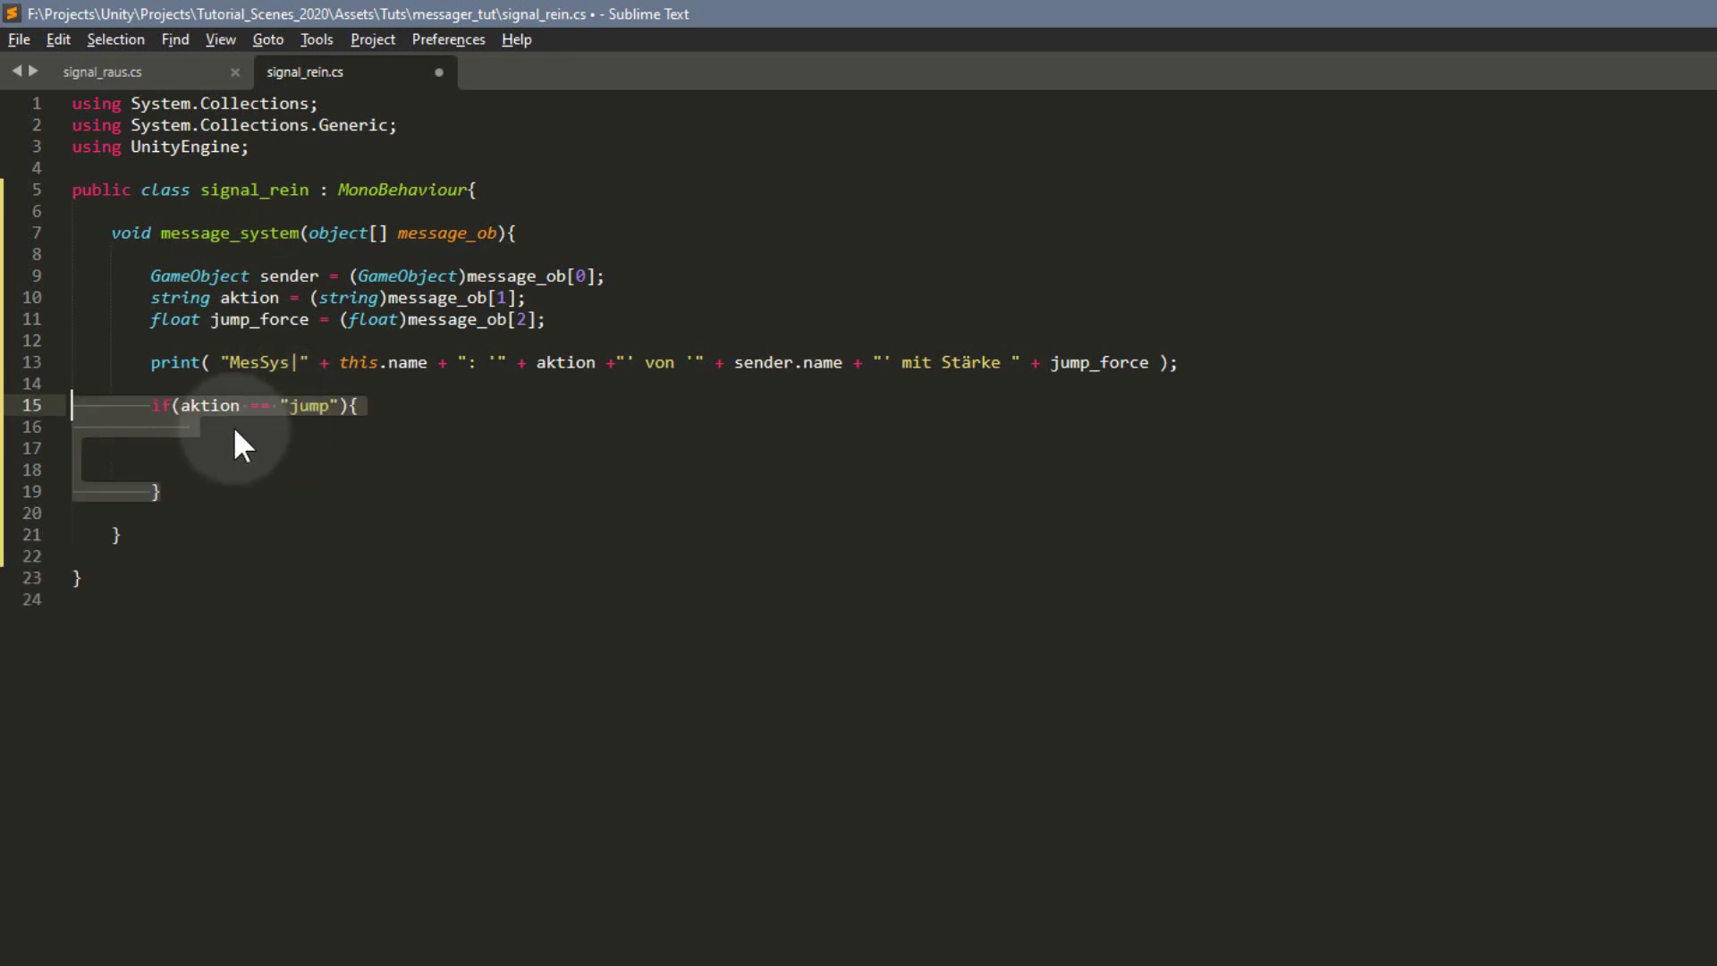
key("Return")
left_click(371, 407)
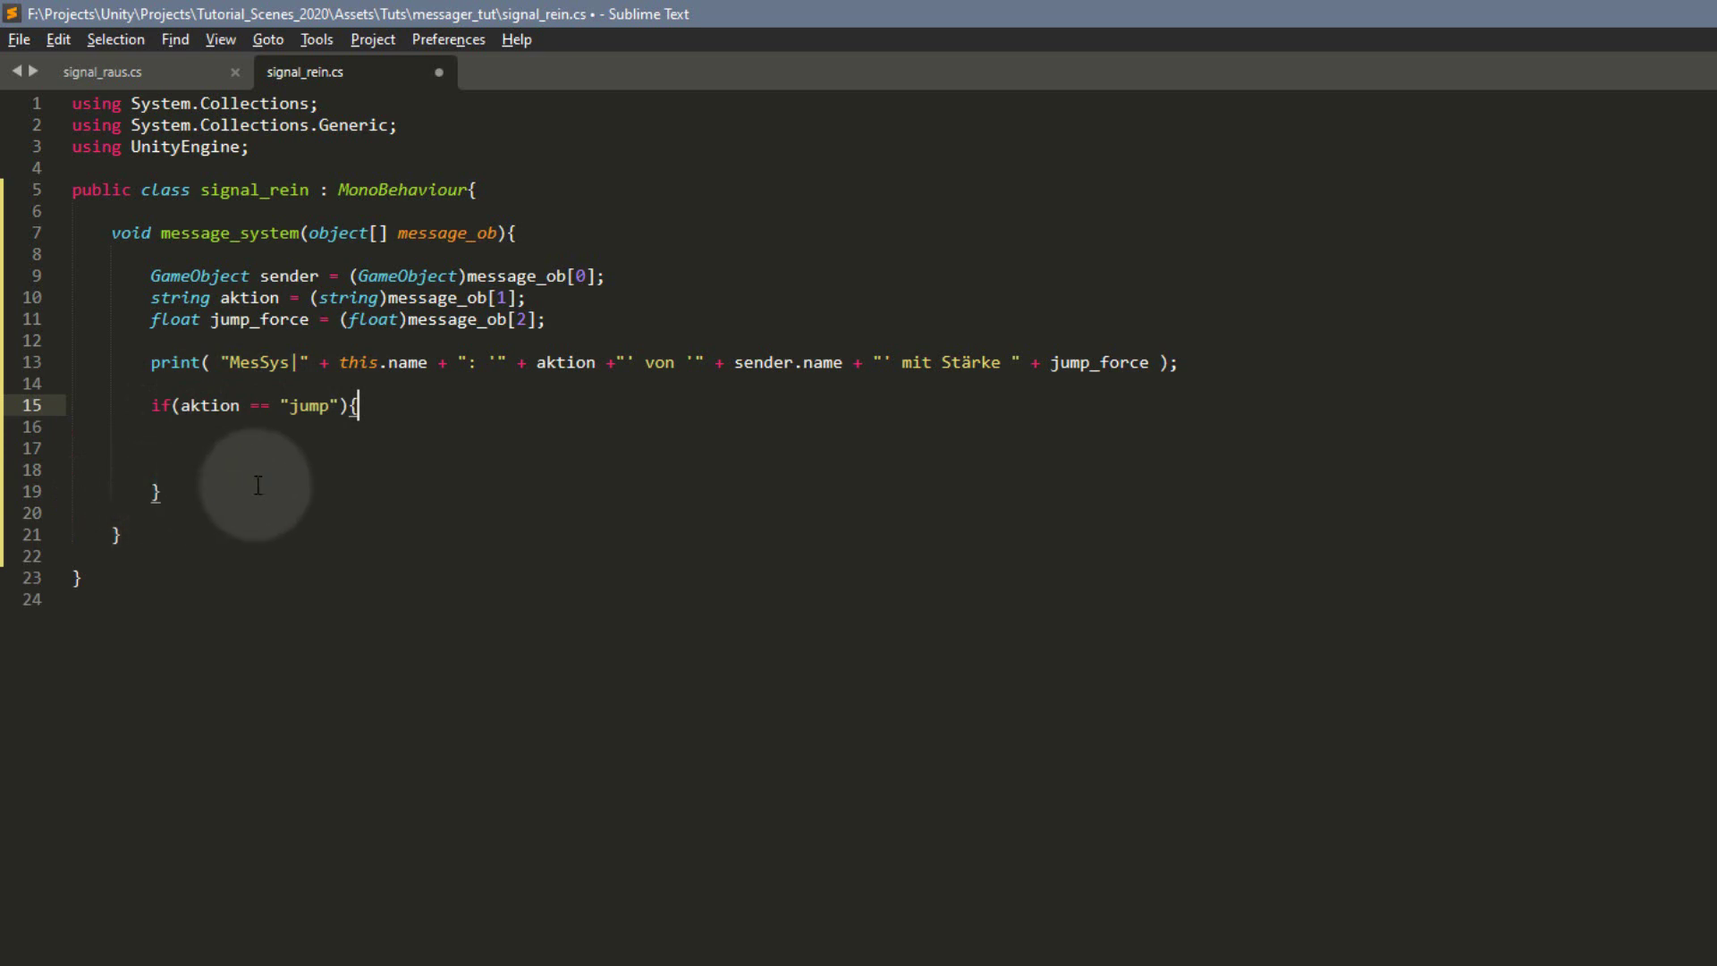
left_click(215, 447)
Step: Fill the check with this.GetComponent<Rigidbody>().AddForce(0F, jump_force, 0F, ForceMode.Impulse) and save
type("this")
type(".GetComponent<Rigidbody>()")
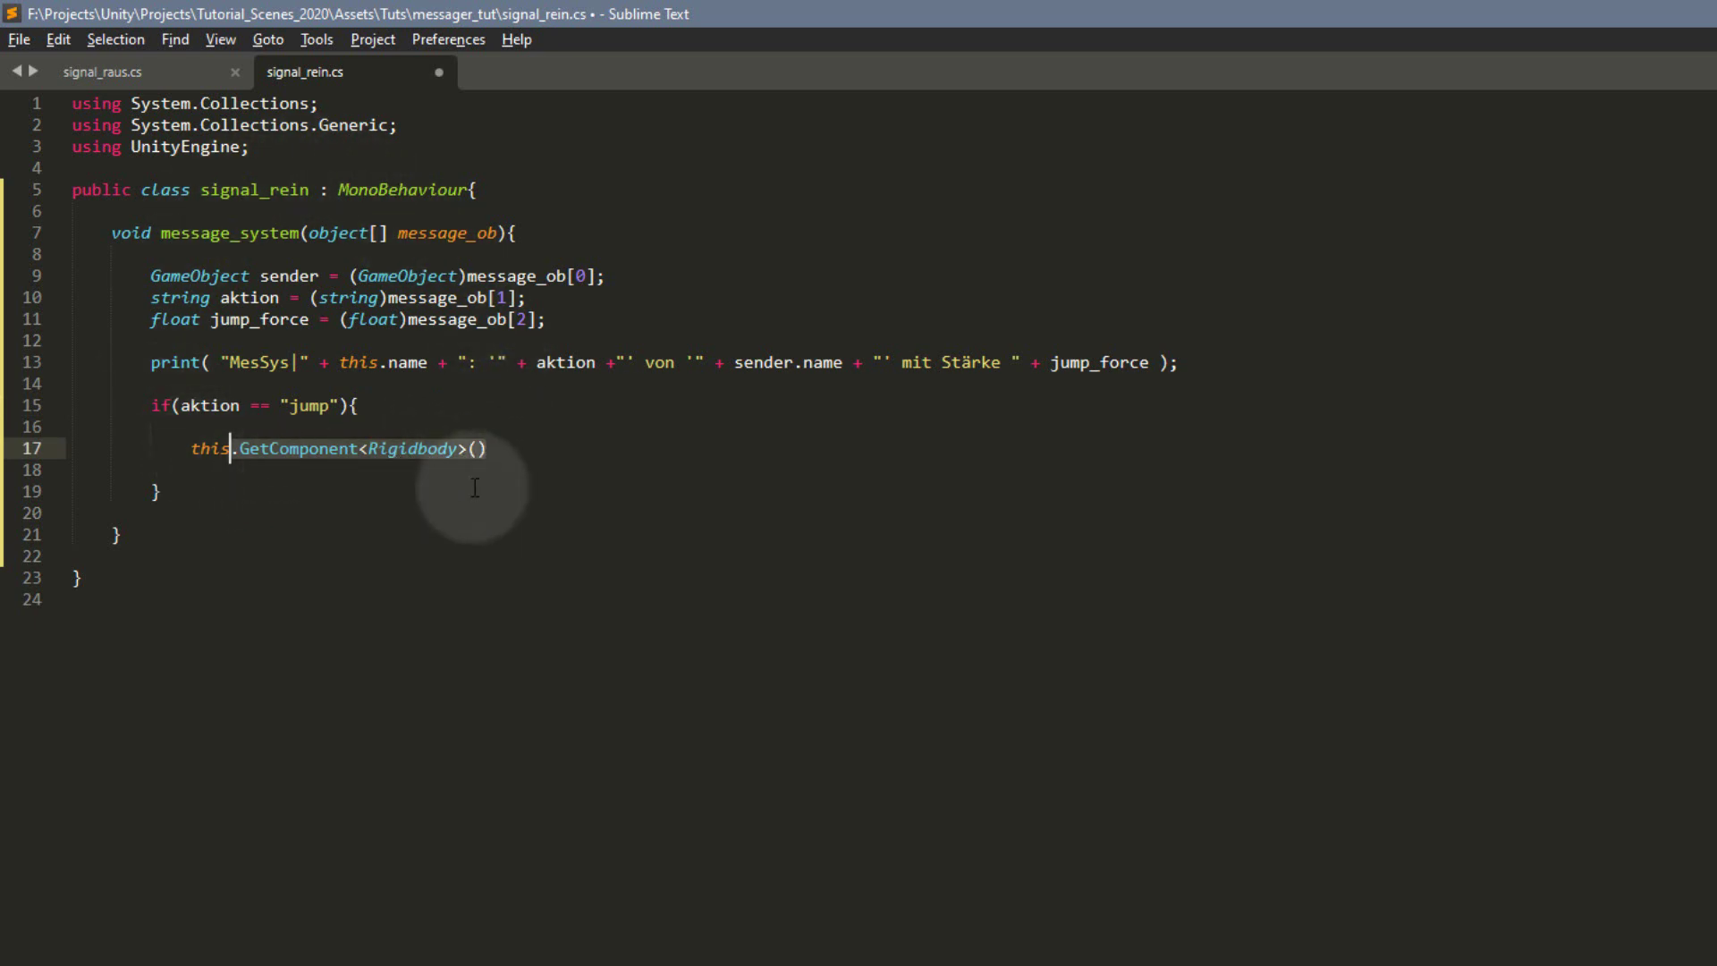
left_click(498, 450)
type(".AddForce (0F, jump_force, 0F, ForceMode.Impulse );")
key("ctrl+s")
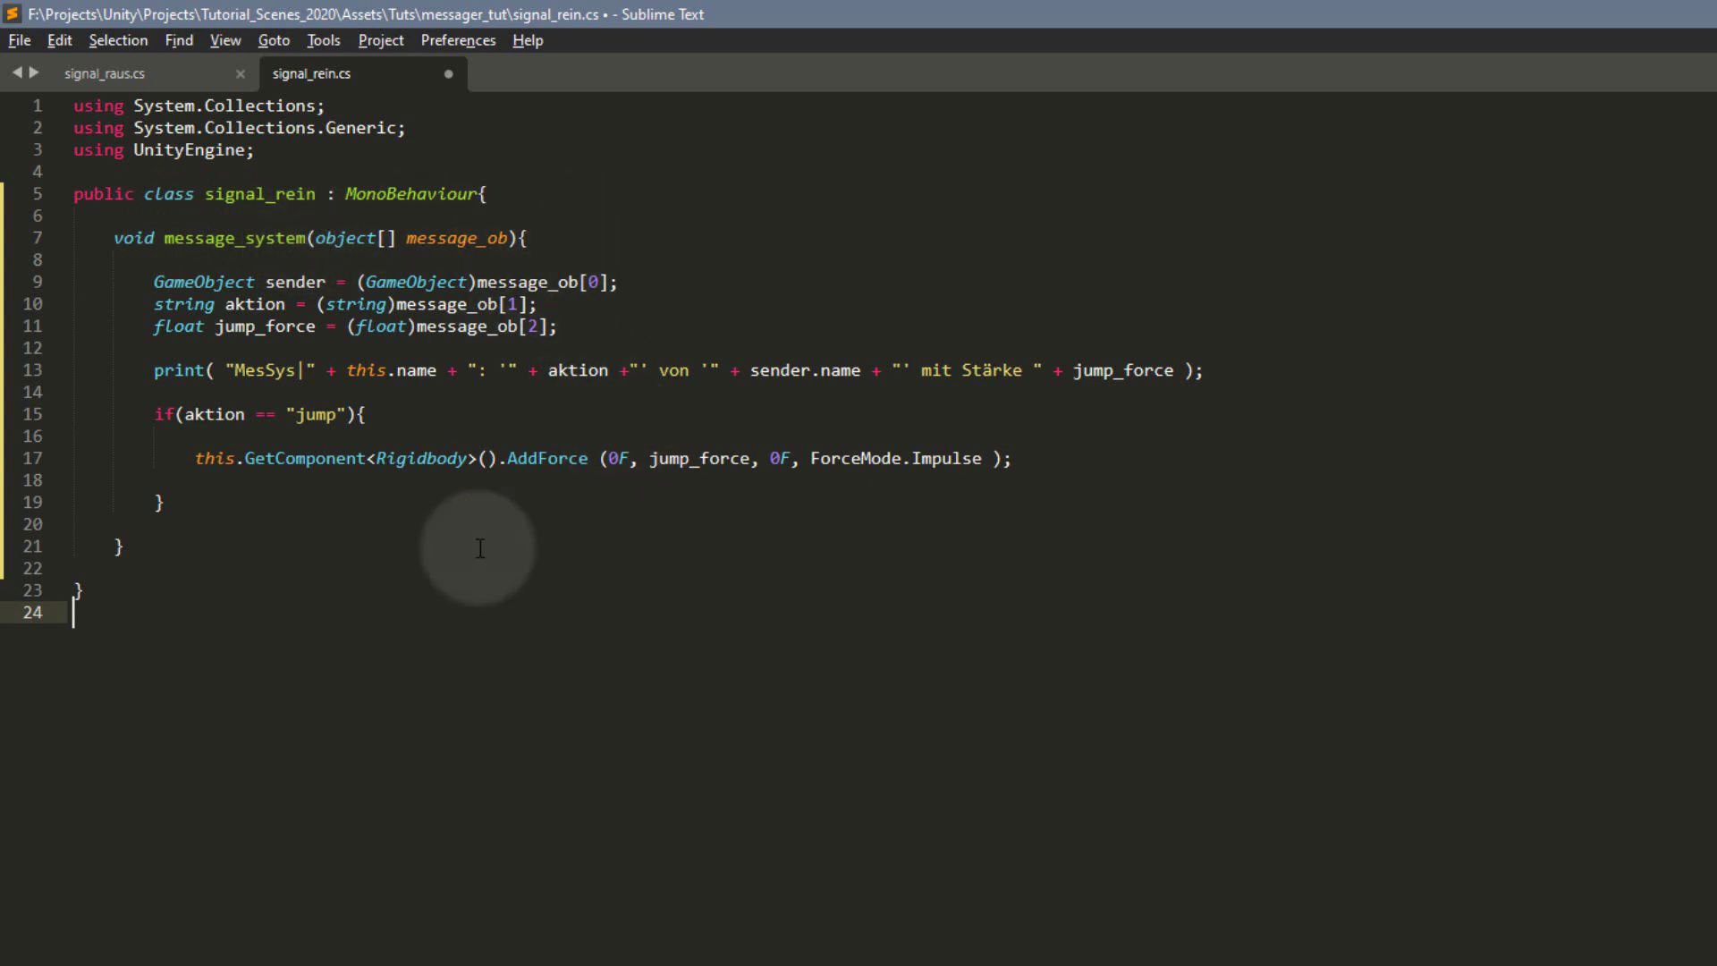
left_click(126, 546)
key("Return")
key("Return")
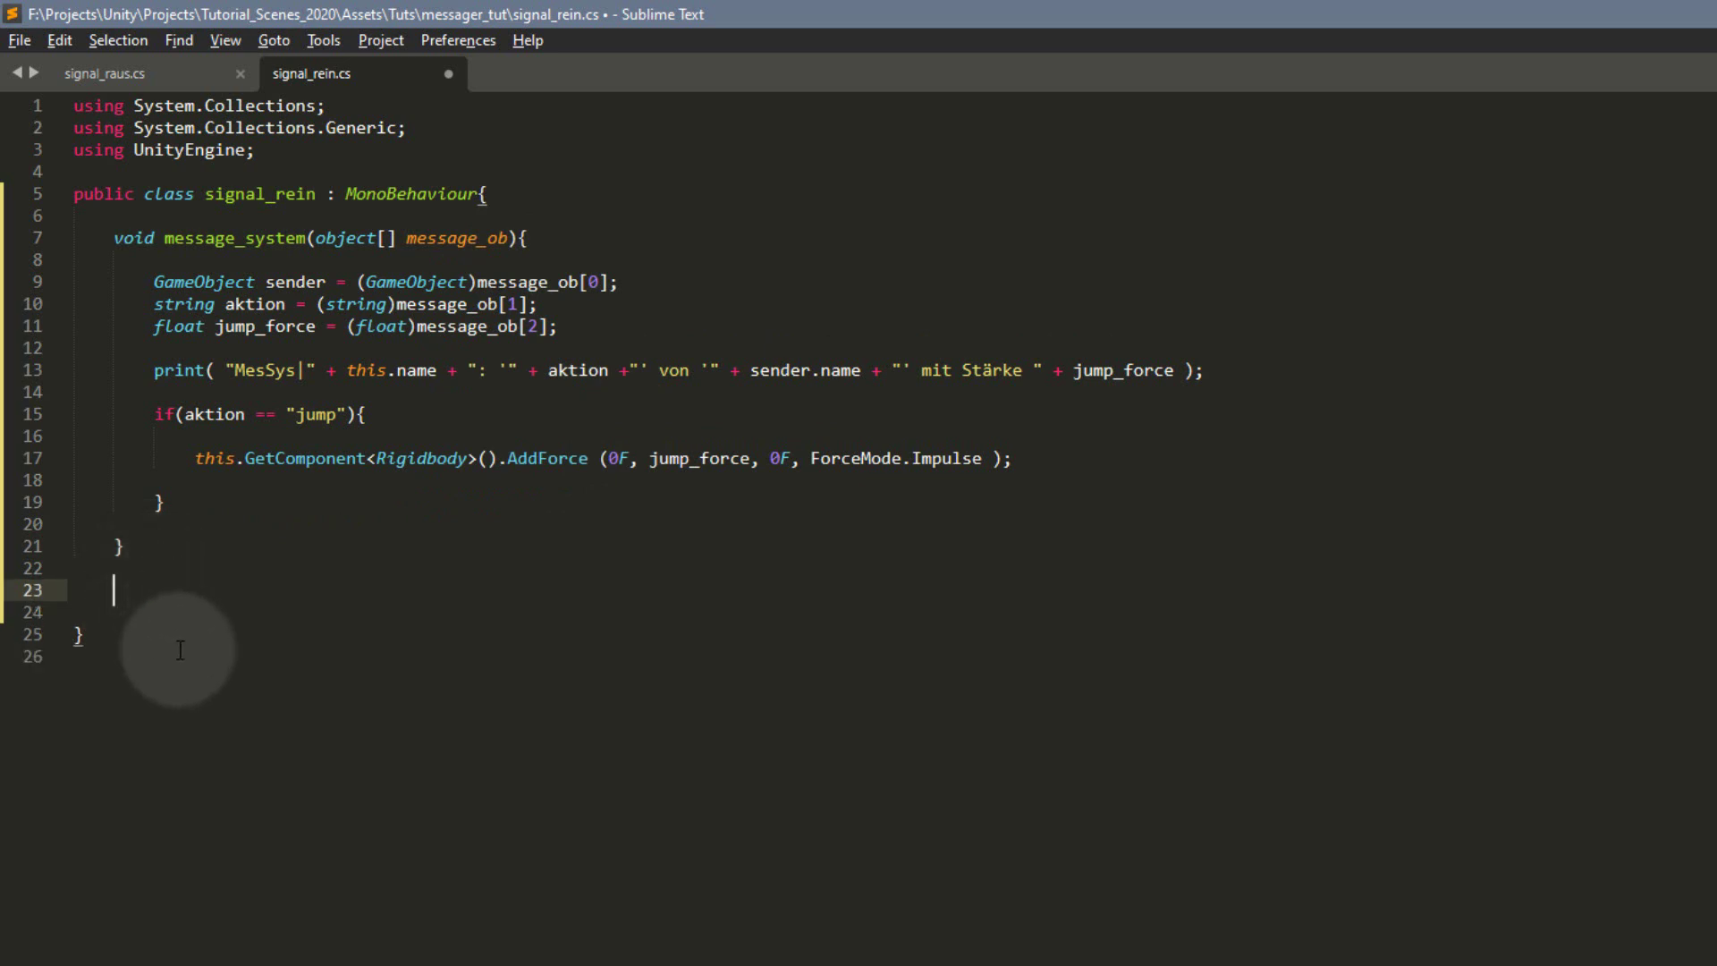
Step: Add a jump(float jump_force) method holding the AddForce call and an empty public direct_message_system(GameObject sender, string aktion, float jump_force)
type("void jump(float jump_force){  \t\tthis.GetComponent<Rigidbody>().AddForce (0F, jump_force, 0F, ForceMode.Impulse );  \t}")
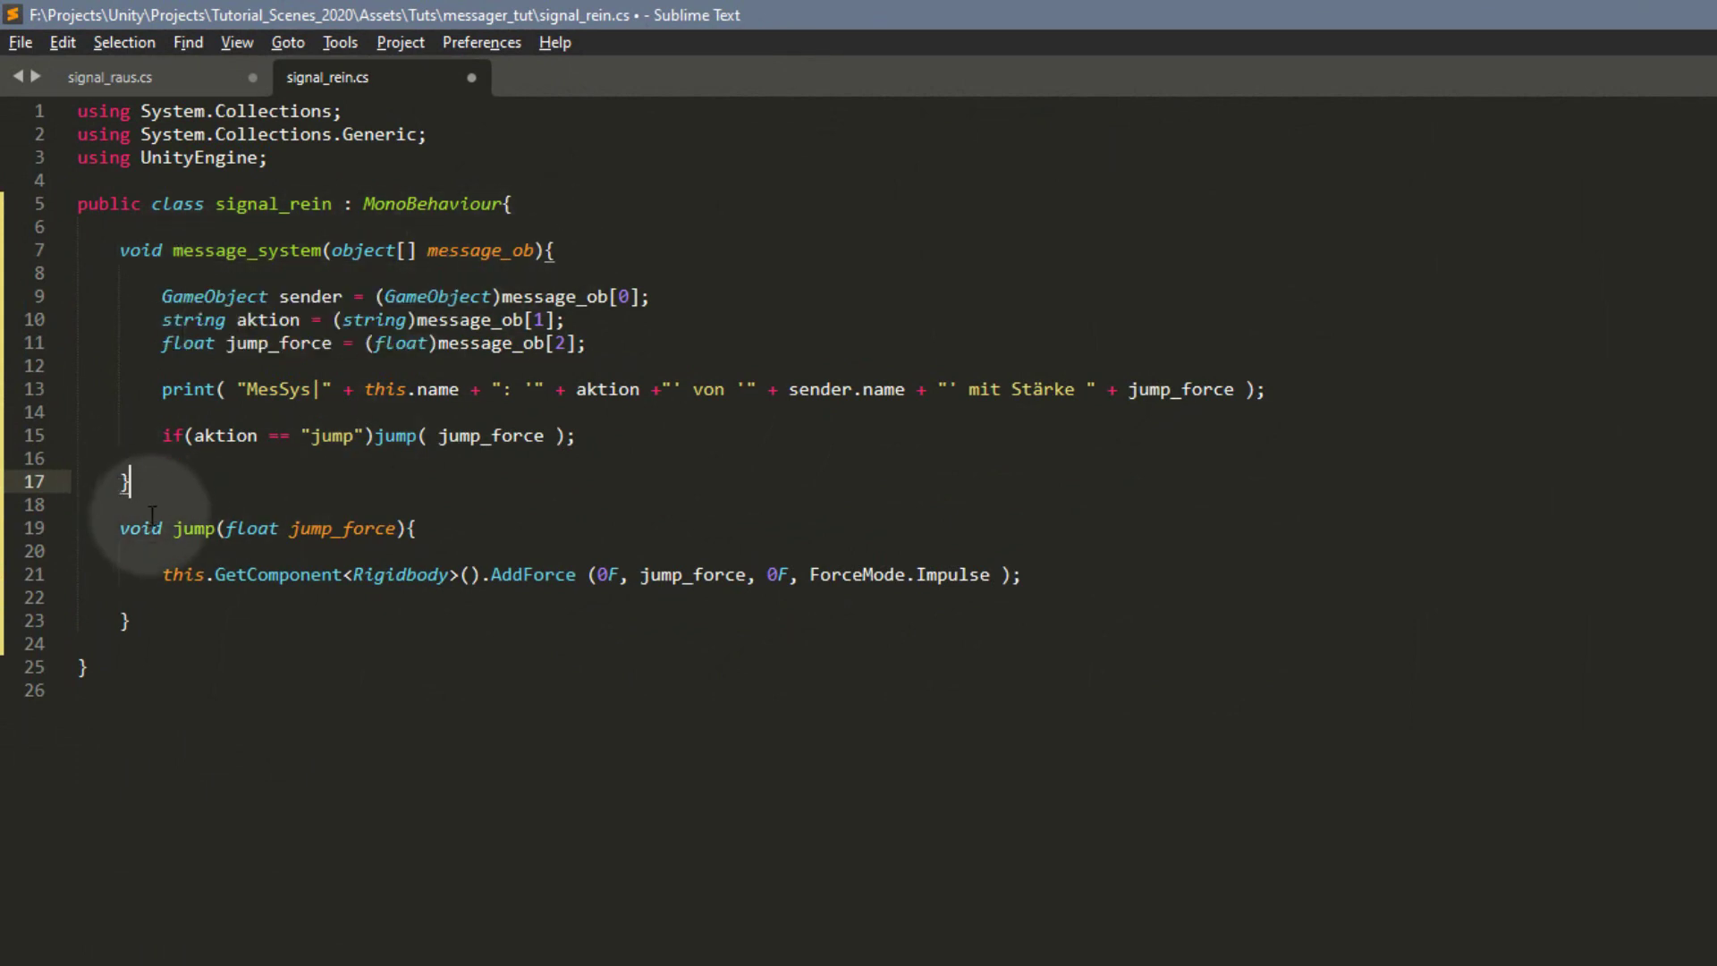
mouse_move(198, 523)
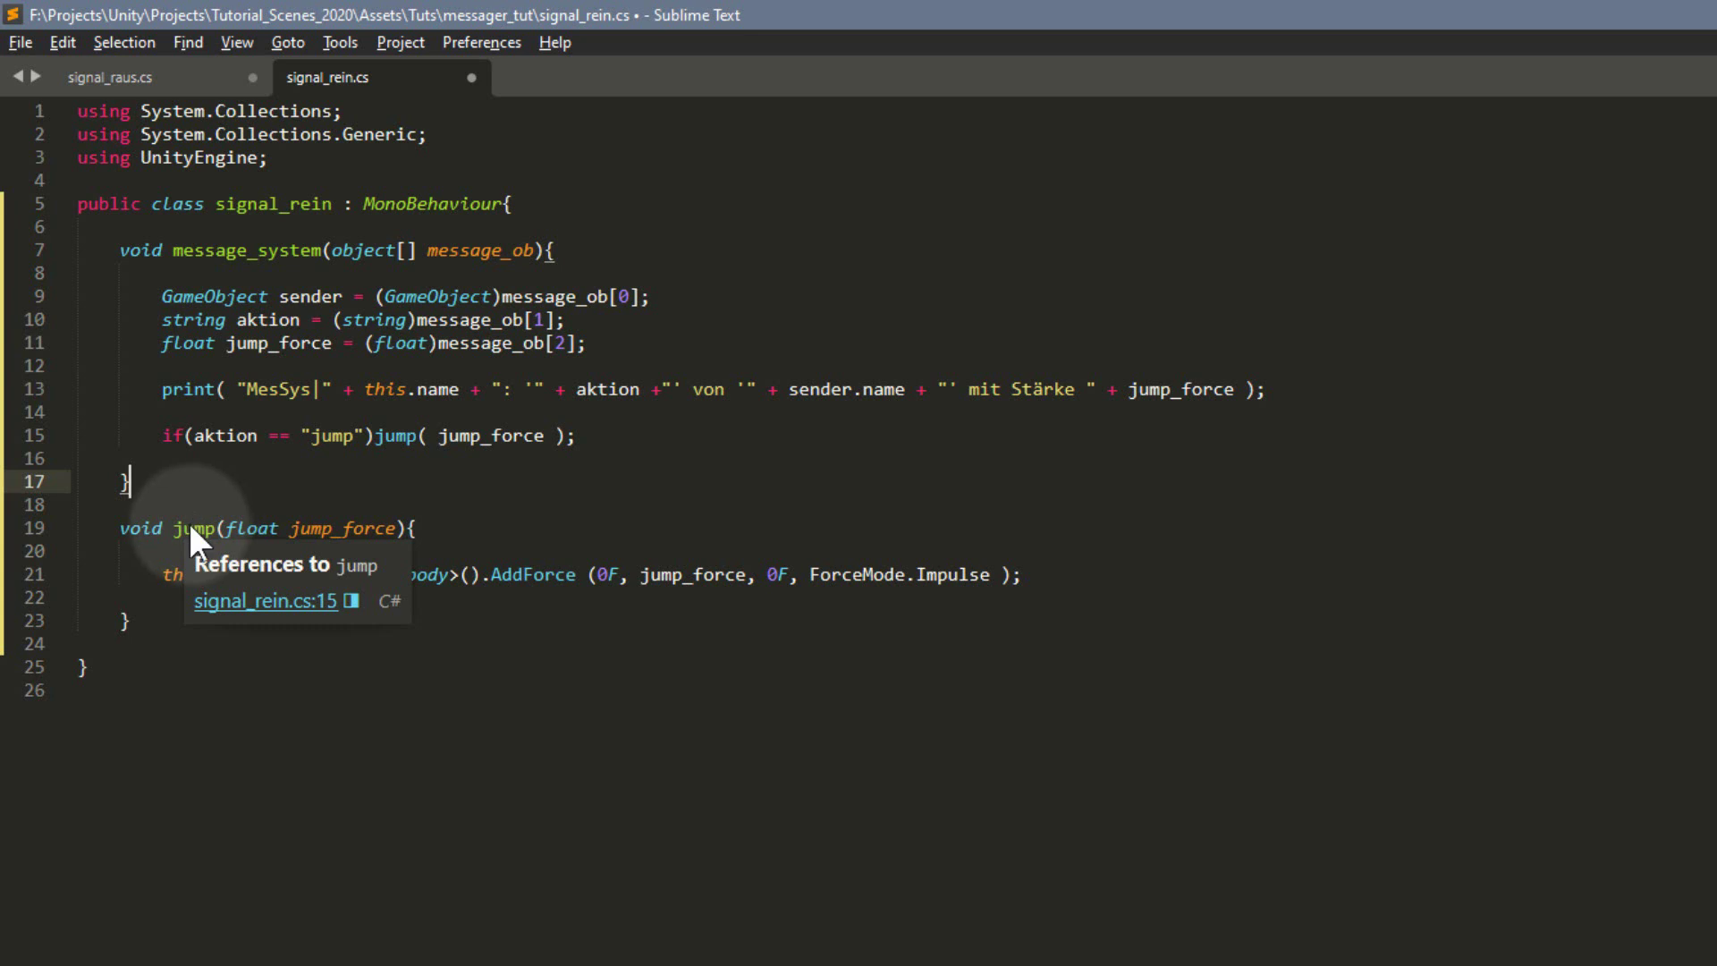
key("ctrl+v")
left_click(200, 530)
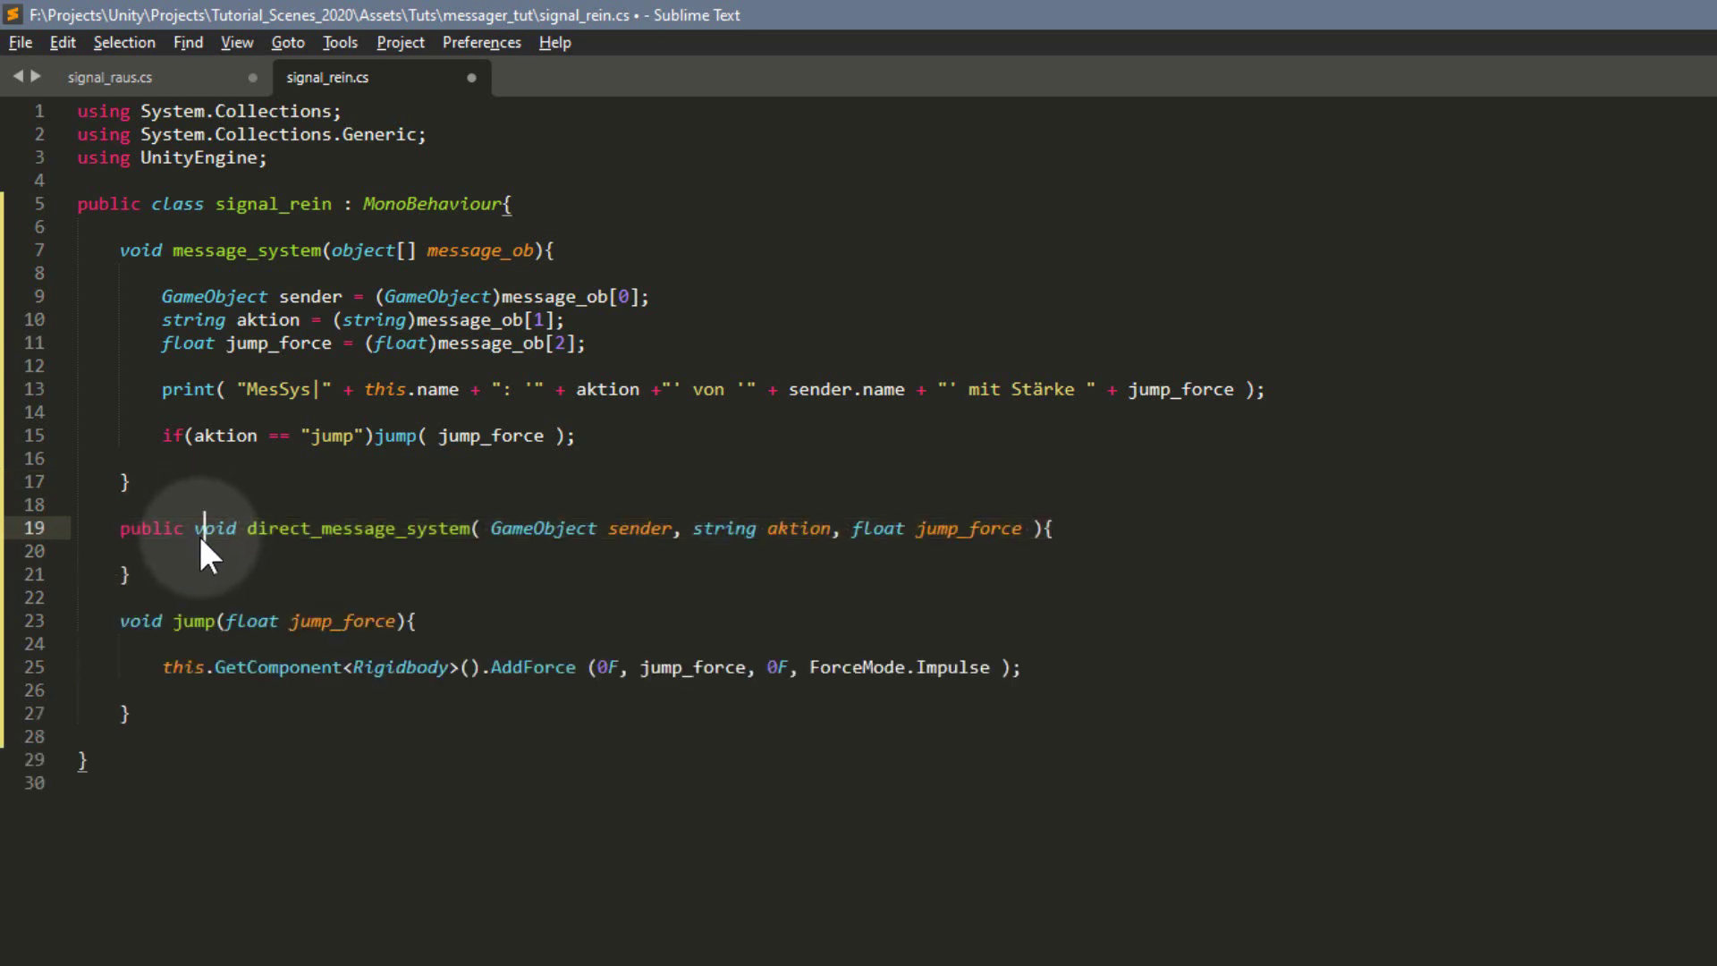
Step: Paste the print statement and jump check into direct_message_system and save signal_rein.cs
left_click_drag(122, 529, 183, 531)
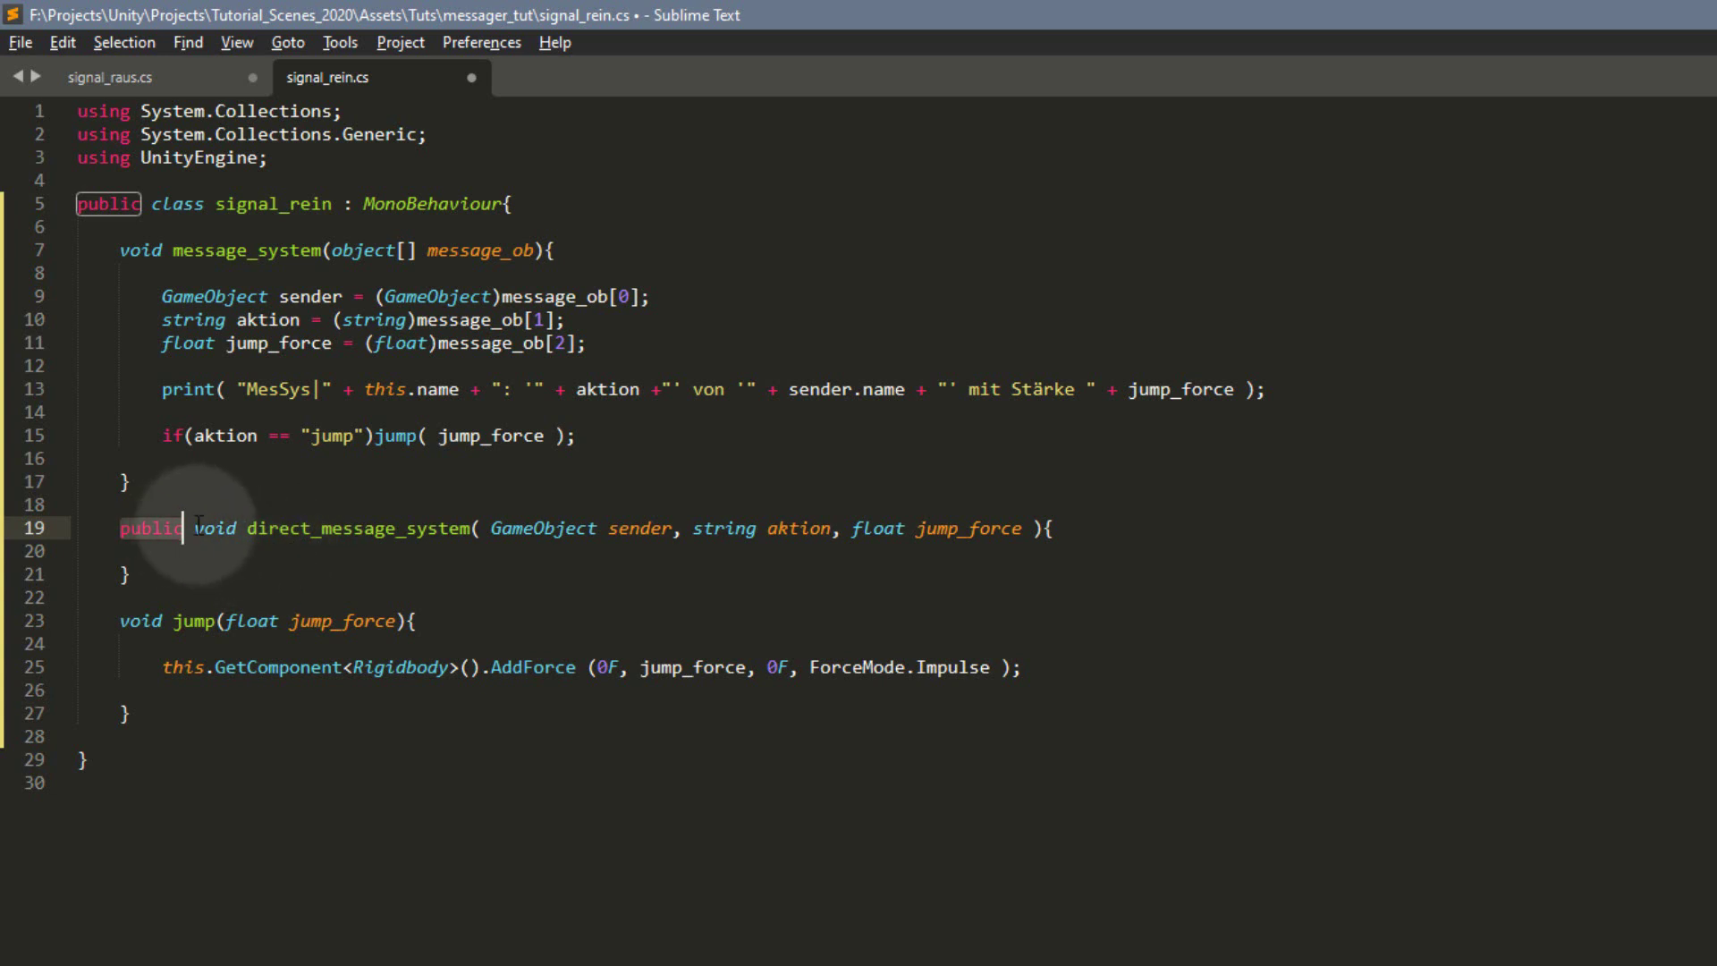
left_click_drag(248, 527, 481, 530)
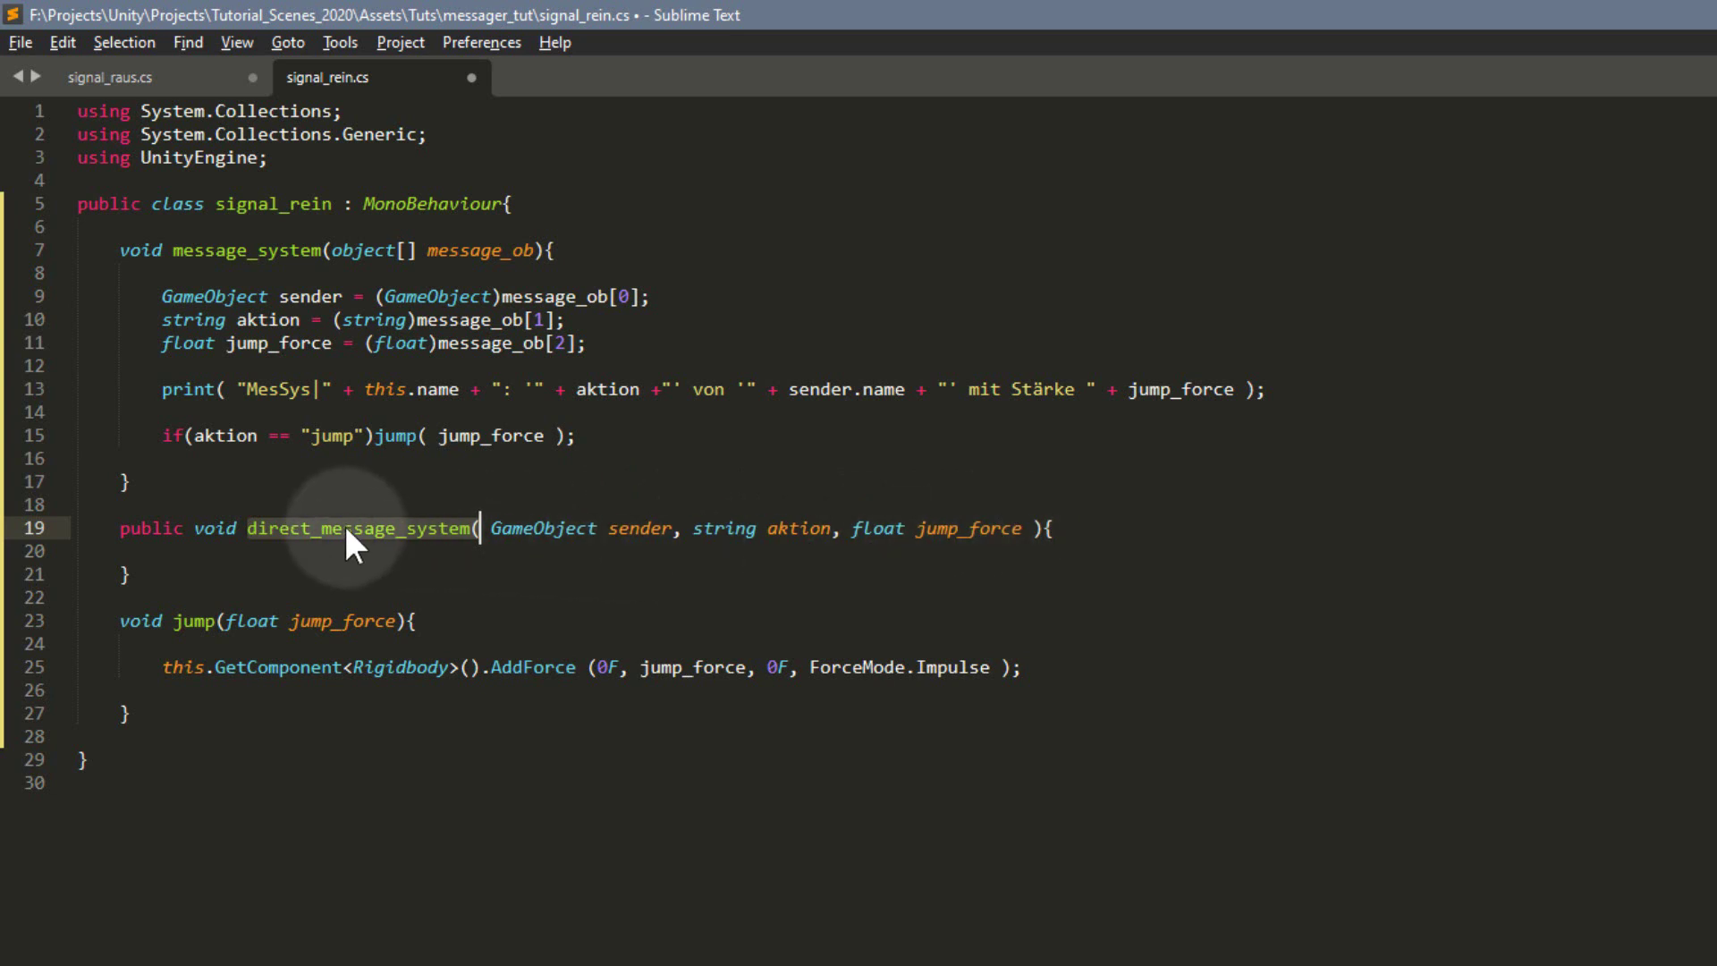
left_click(426, 555)
type("print( \"MesSys|\" + this.name + \": '\" + aktion +\"' von '\" + sender.name + \"' mit Stärke \" + jump_force );")
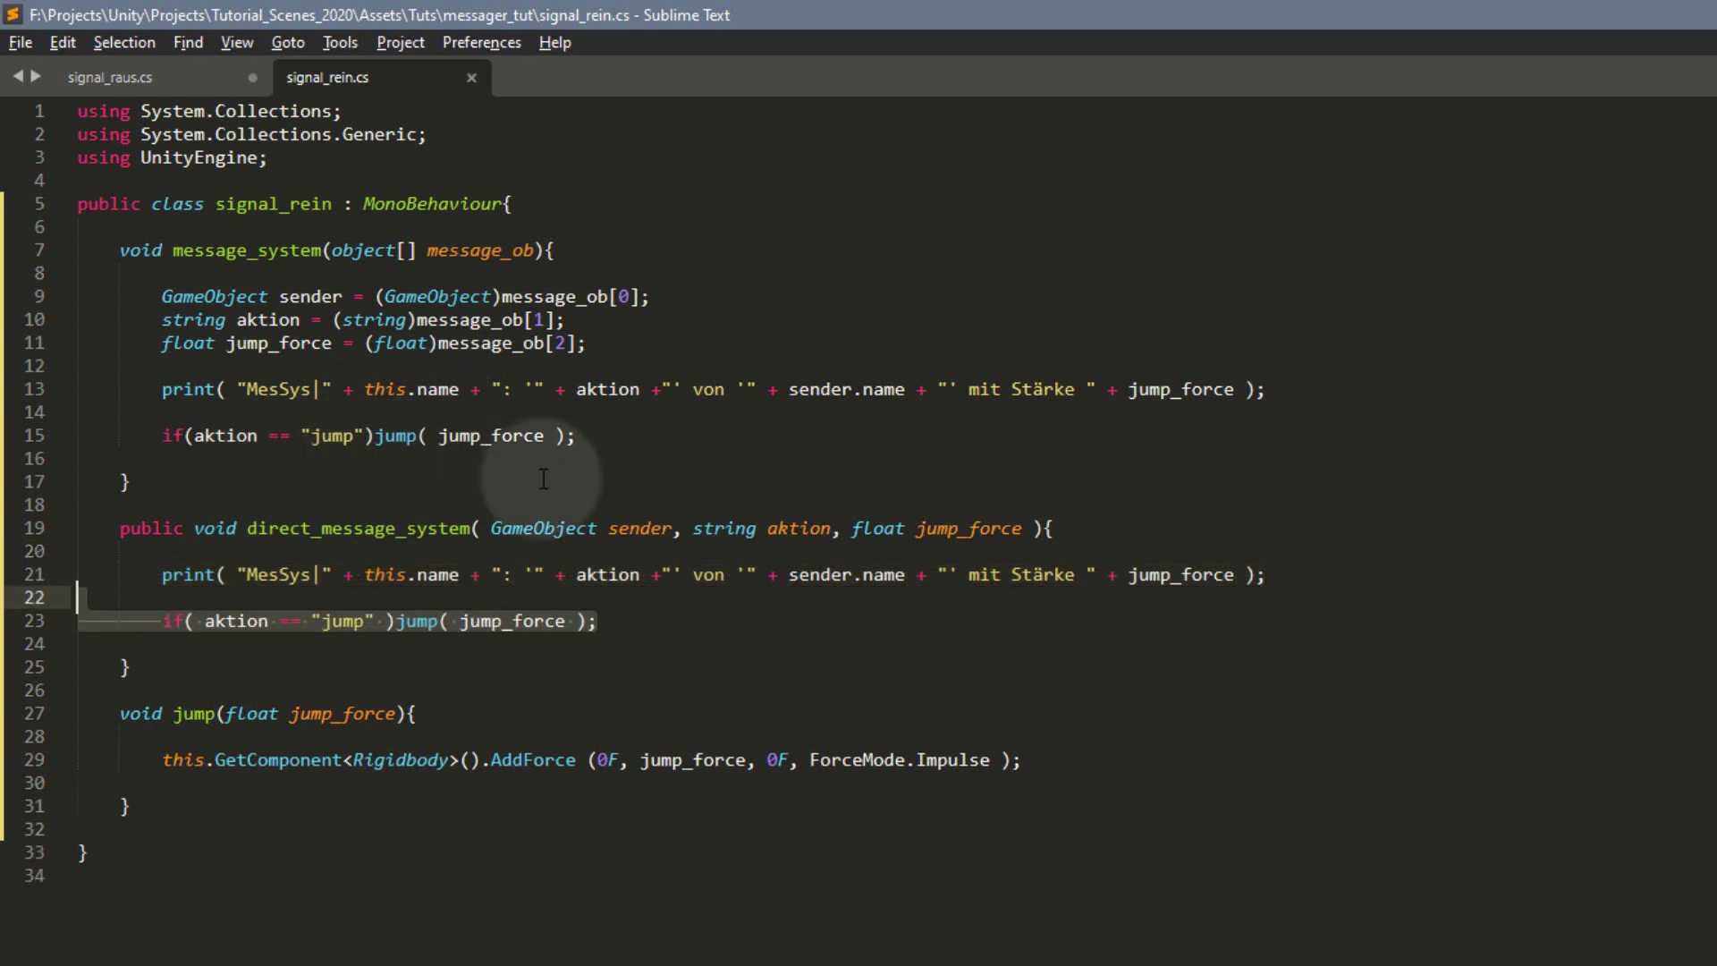
key("ctrl+v")
key("ctrl+s")
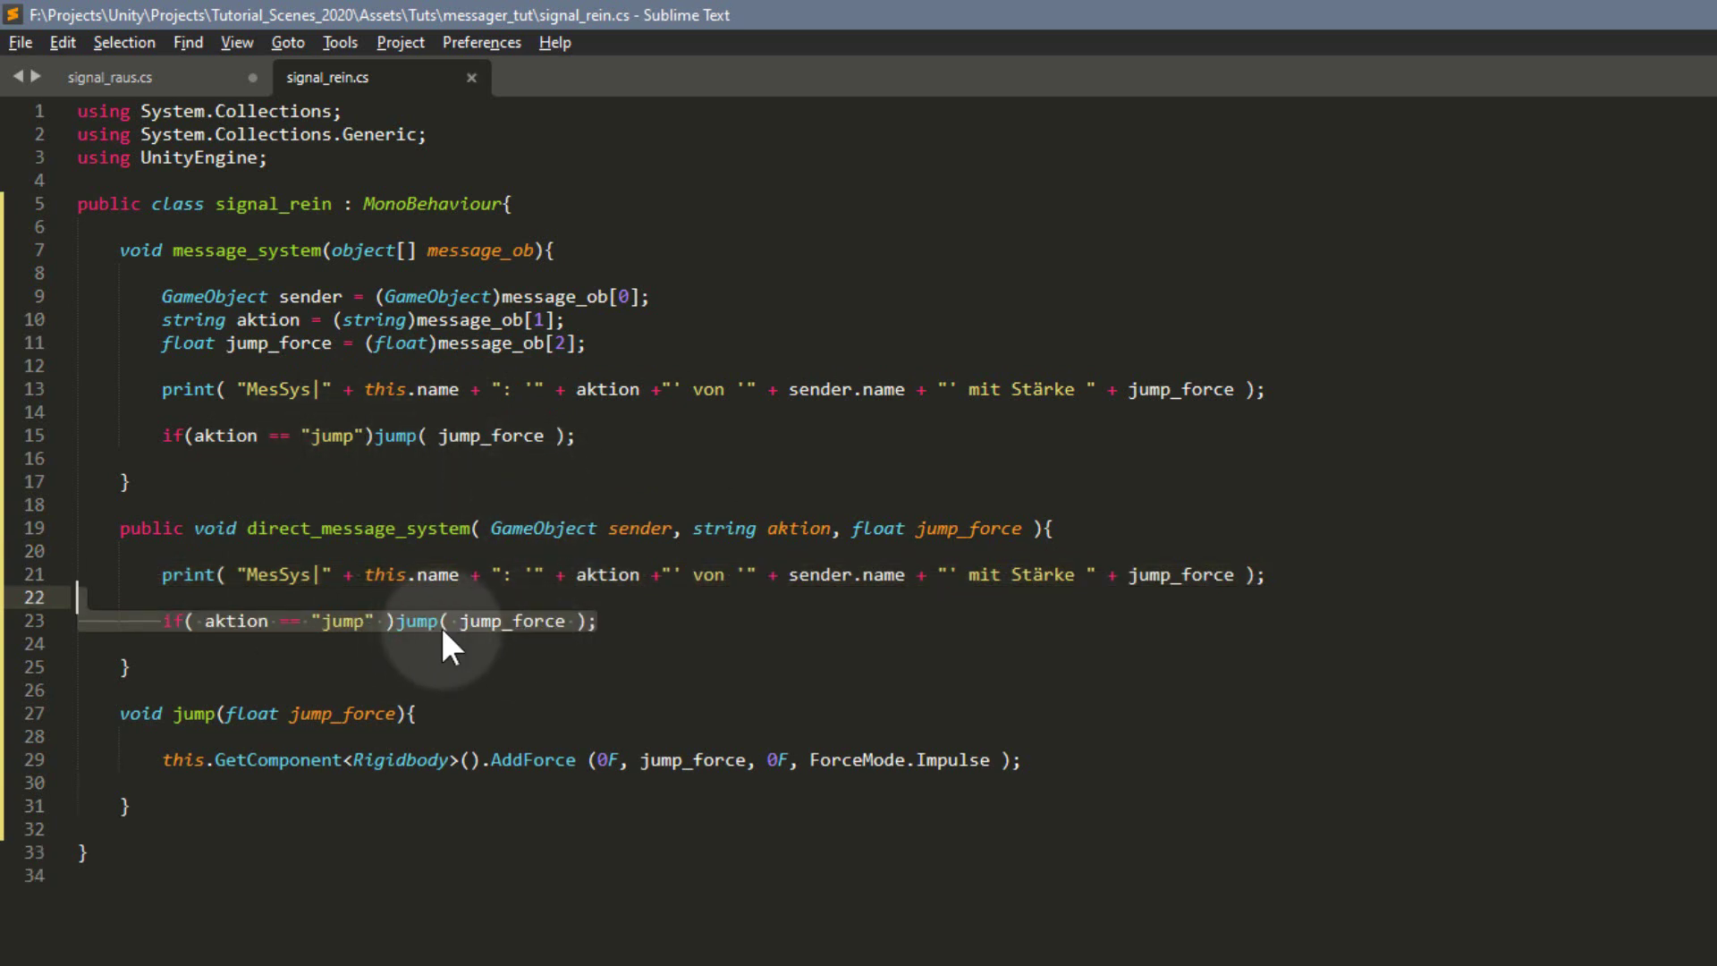
left_click(755, 609)
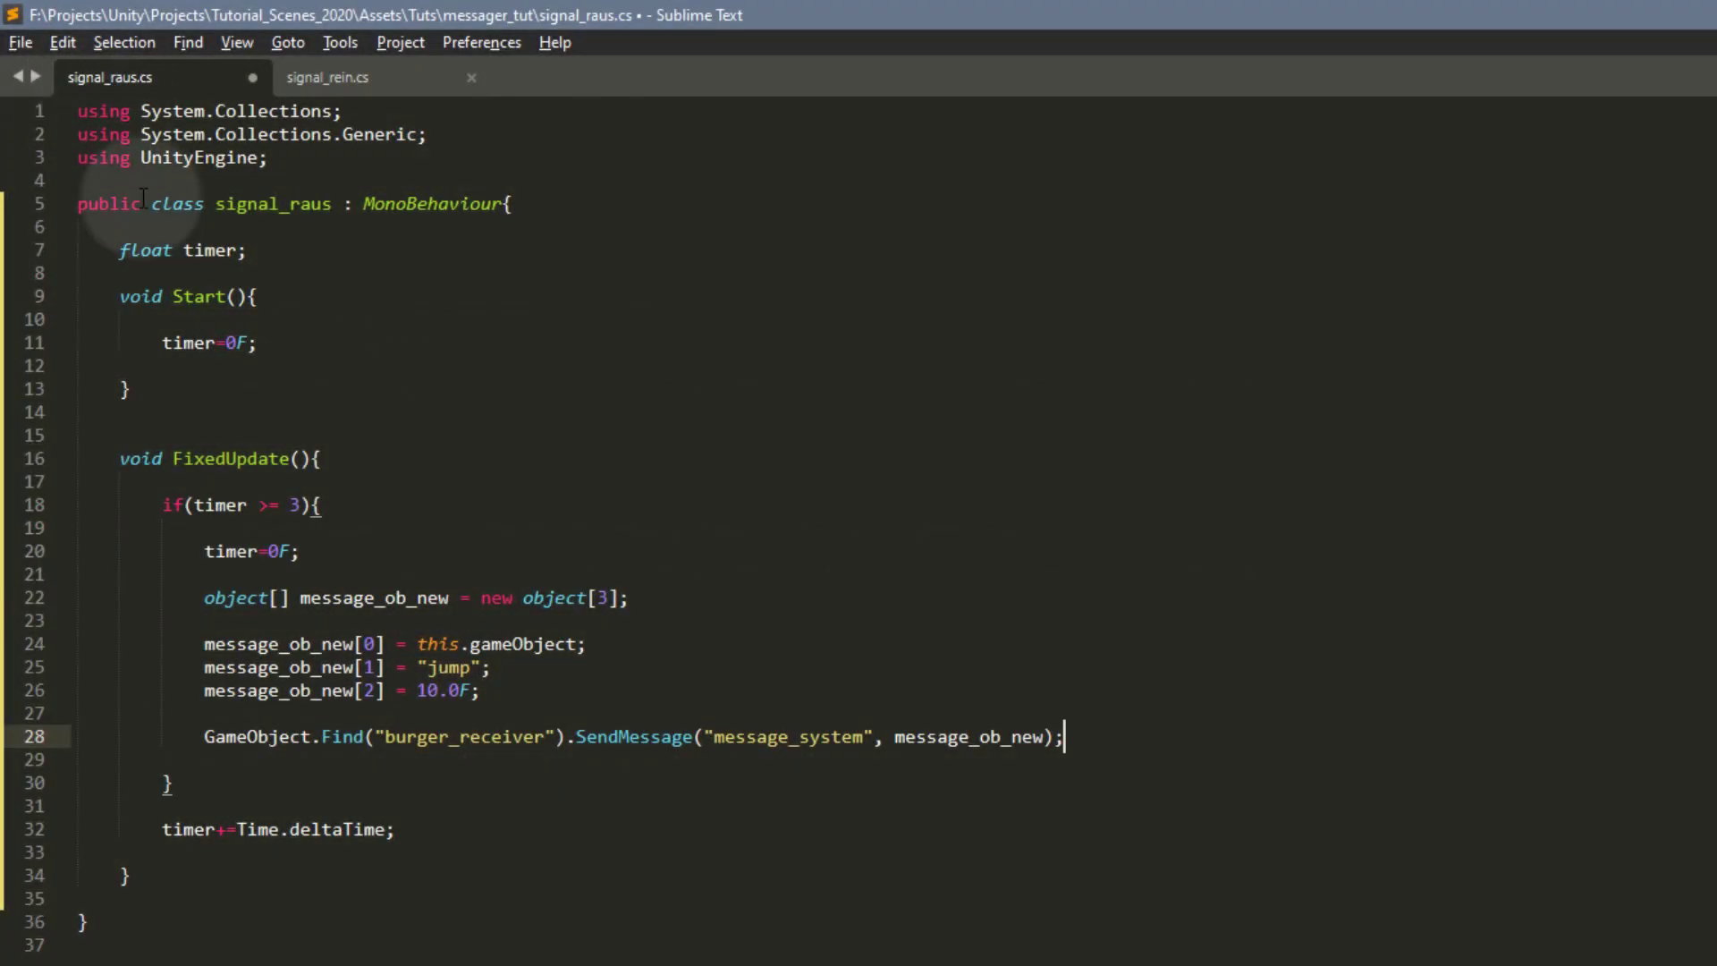
Step: Comment out lines 22–28 and write GetComponent<signal_rein>().direct_message_system(this.gameObject, "jump", 10.0F); on line 30
left_click_drag(197, 596, 1211, 728)
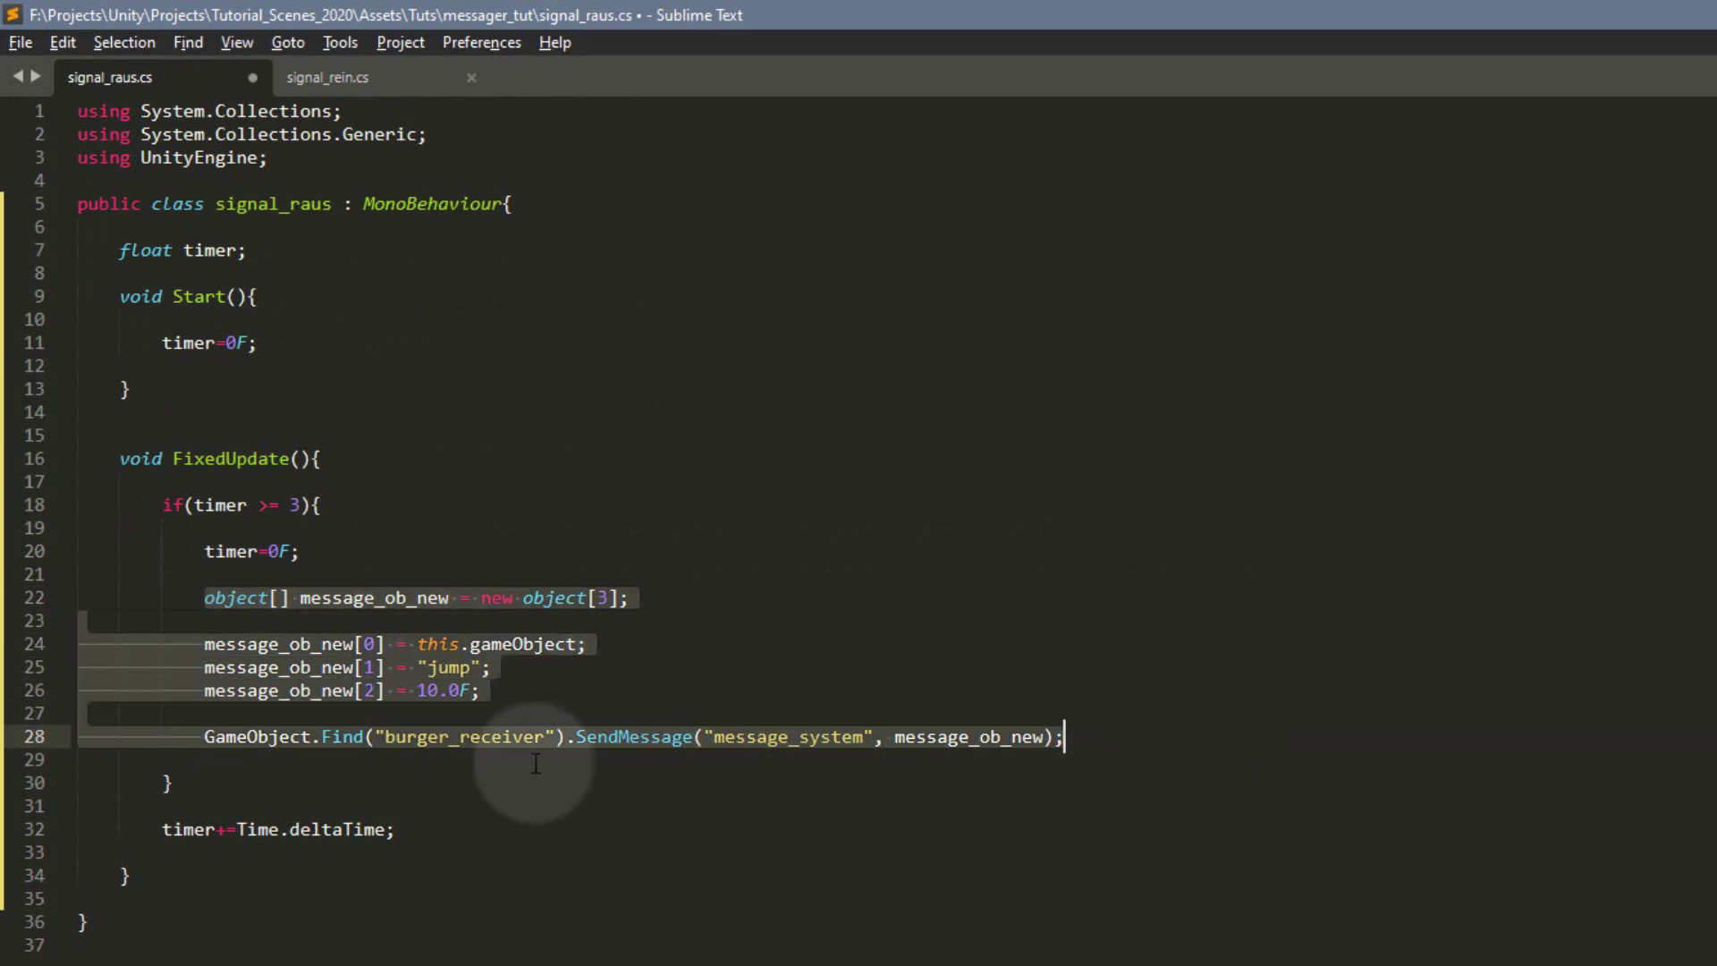
key("ctrl+slash")
type("GameObject.Find(\"burger_receiver\")")
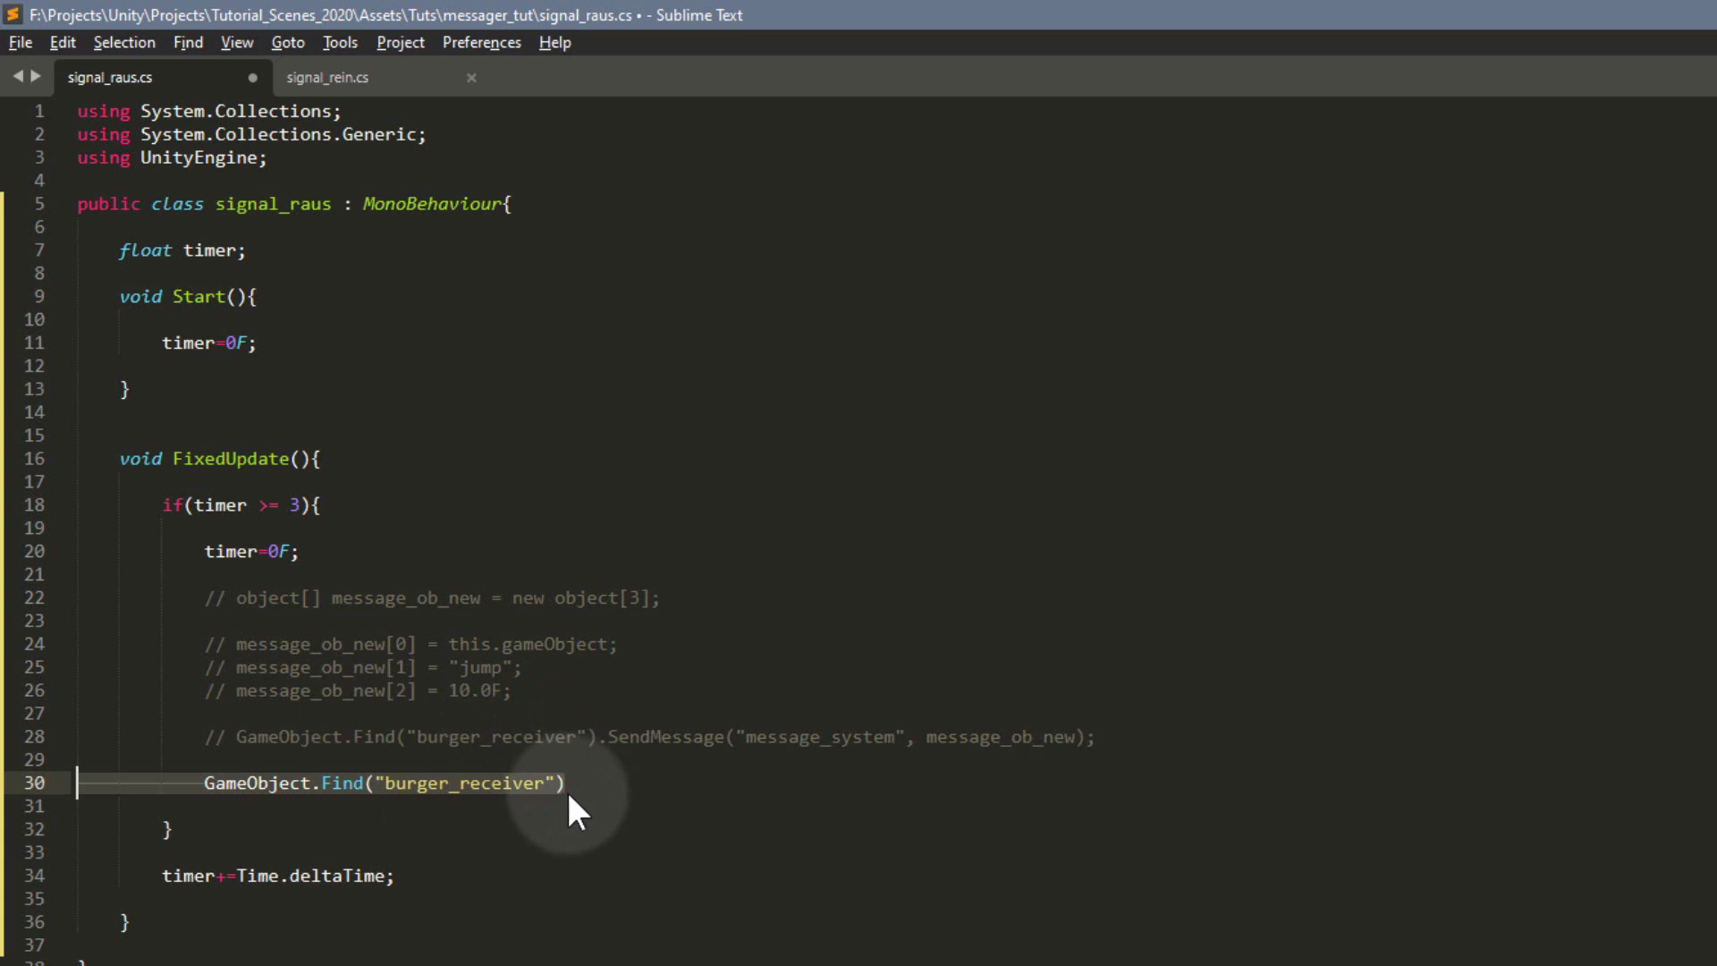
key("ctrl+z")
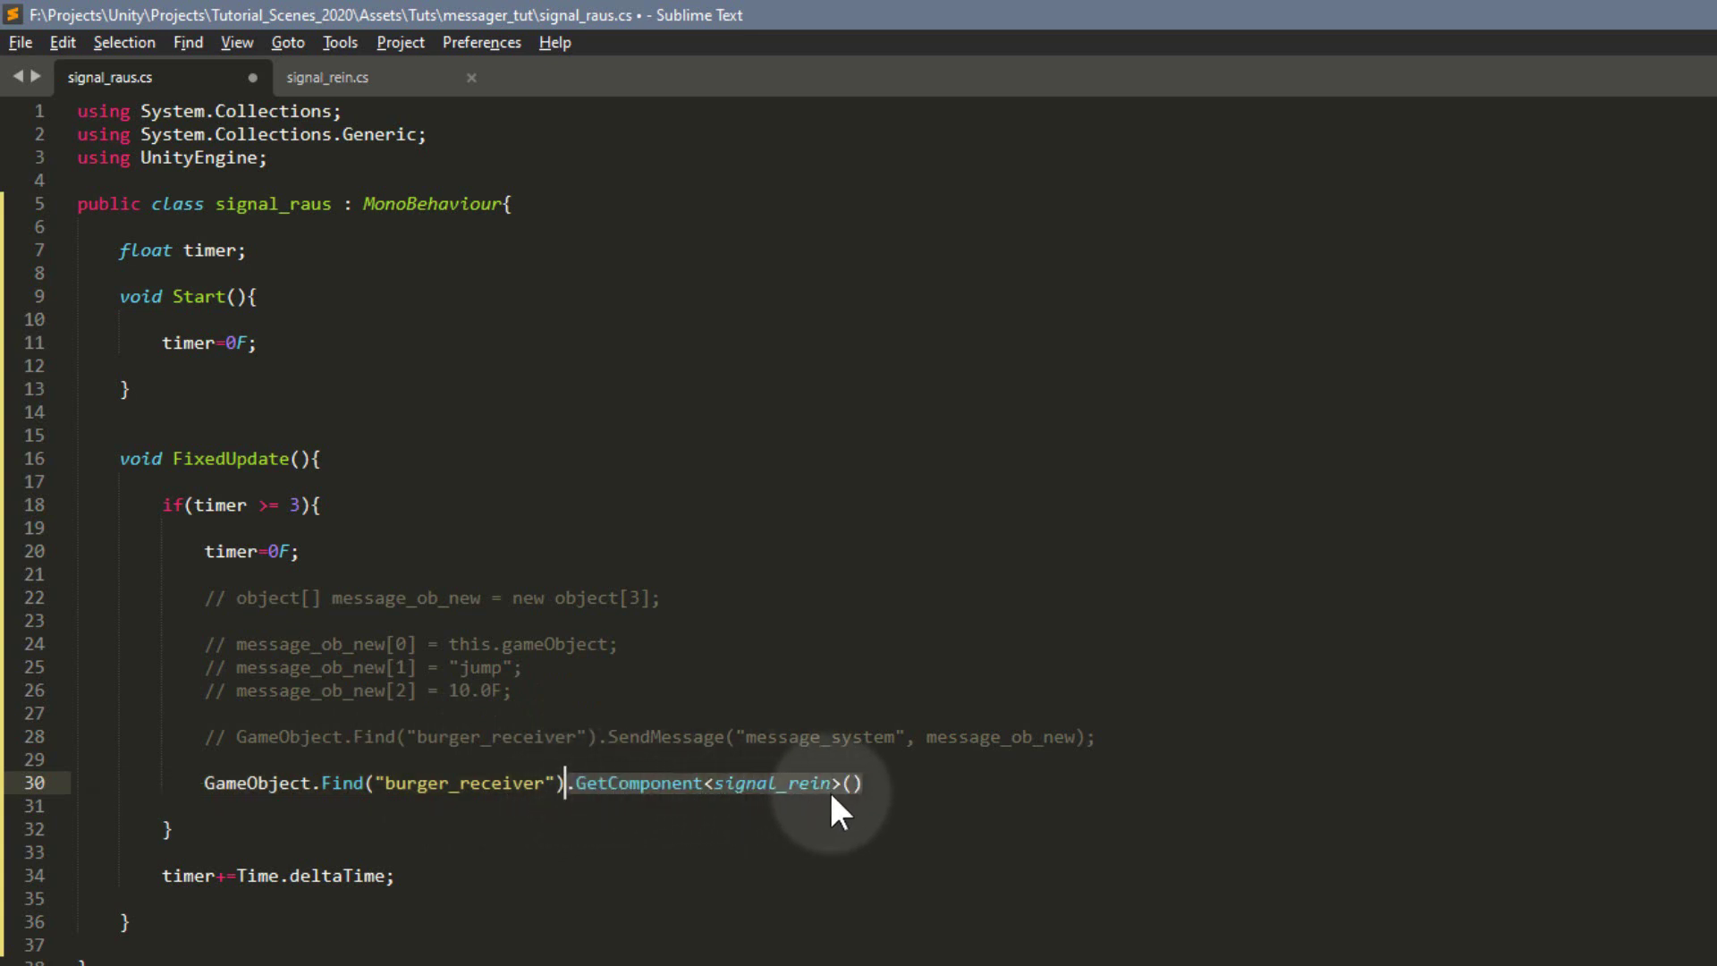
left_click(355, 78)
double_click(276, 198)
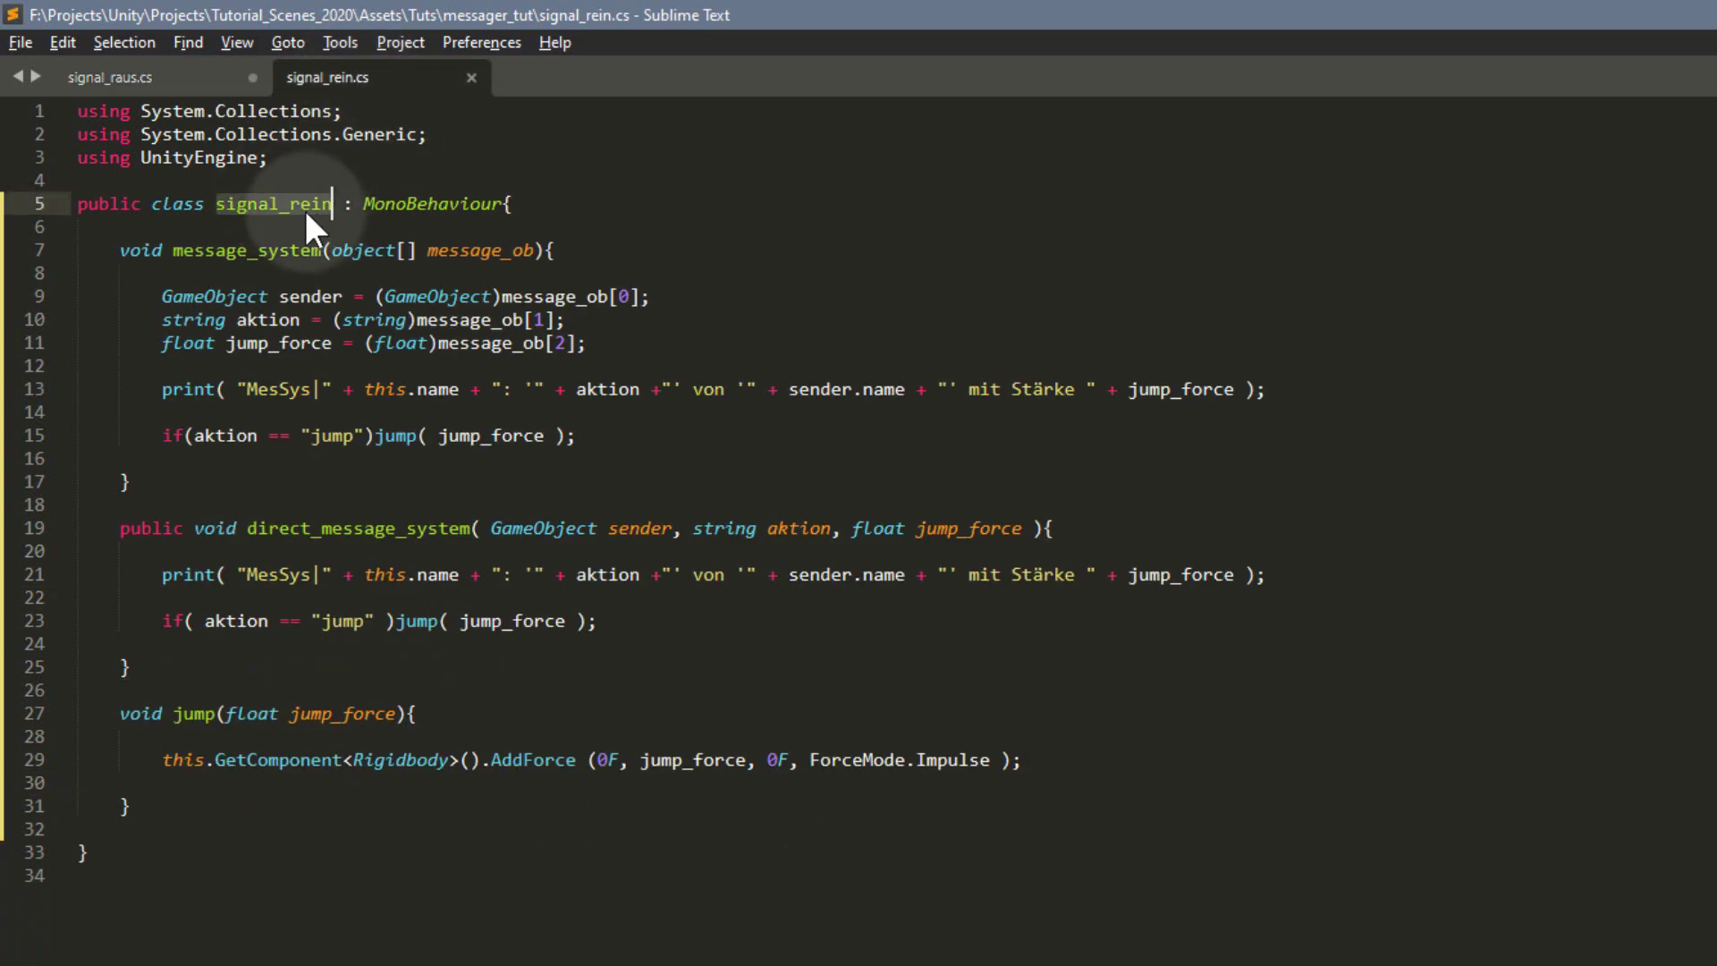
left_click(191, 72)
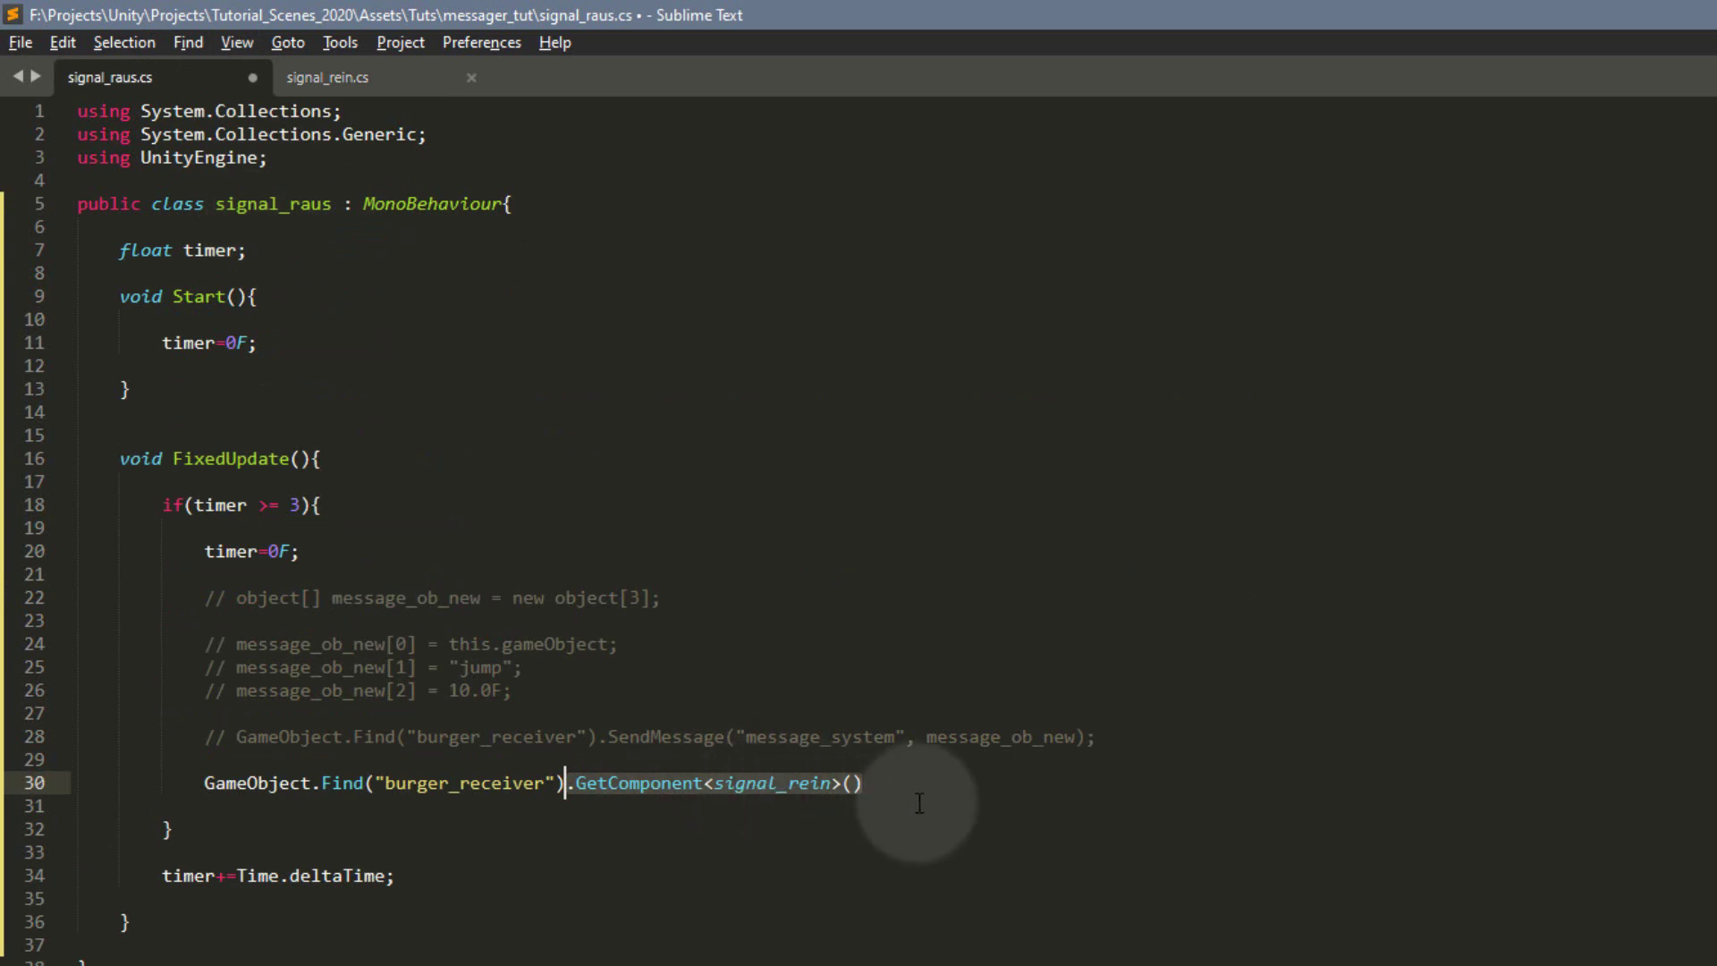
type(".direct_message_system( this.gameObject, \"jump\", 10.0F );")
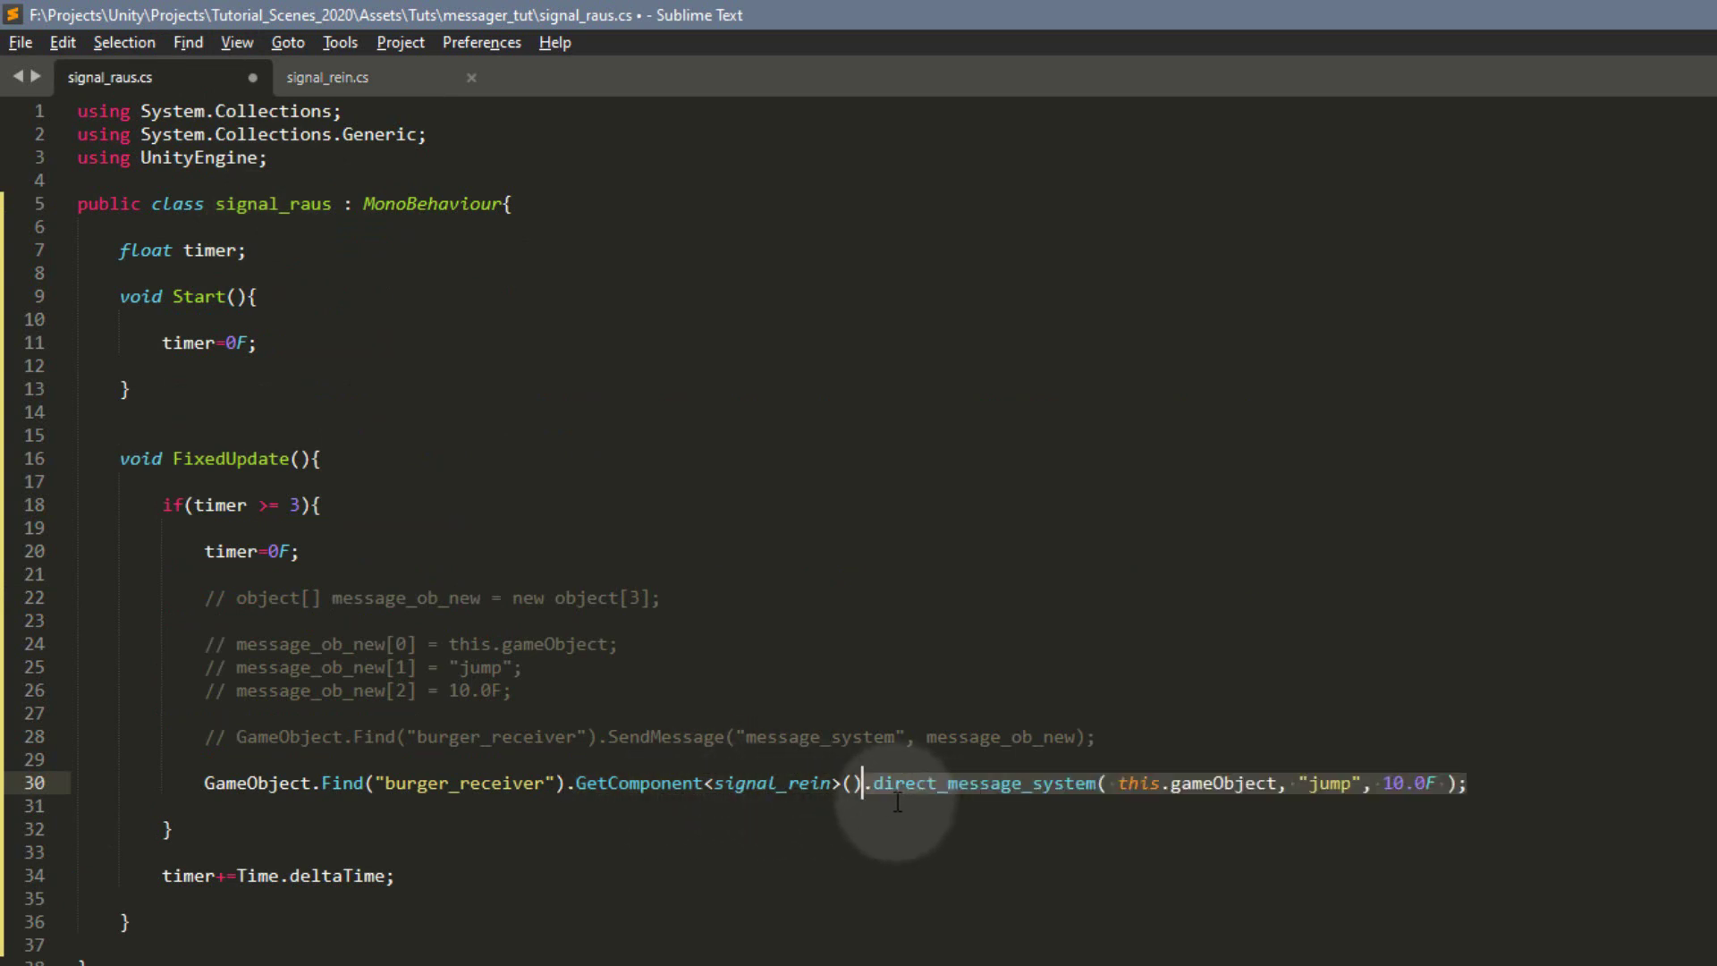
Step: Check the direct_message_system name and this.gameObject argument against signal_rein.cs, then save signal_raus.cs
left_click(327, 73)
double_click(305, 528)
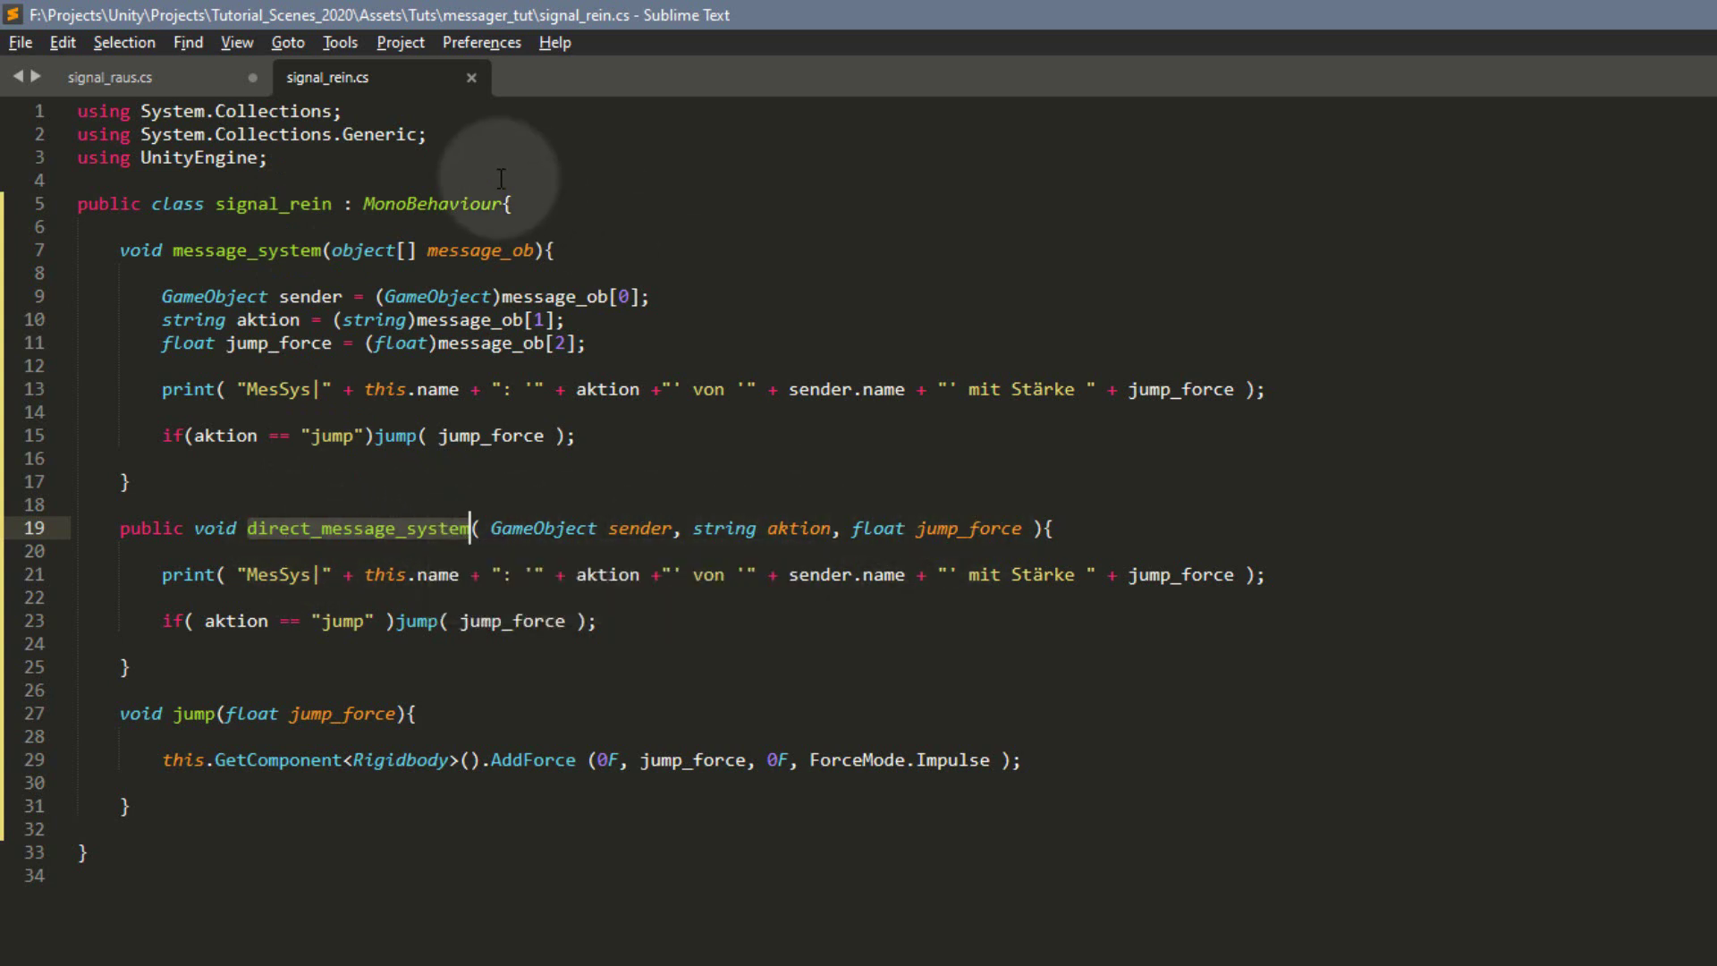
left_click(142, 70)
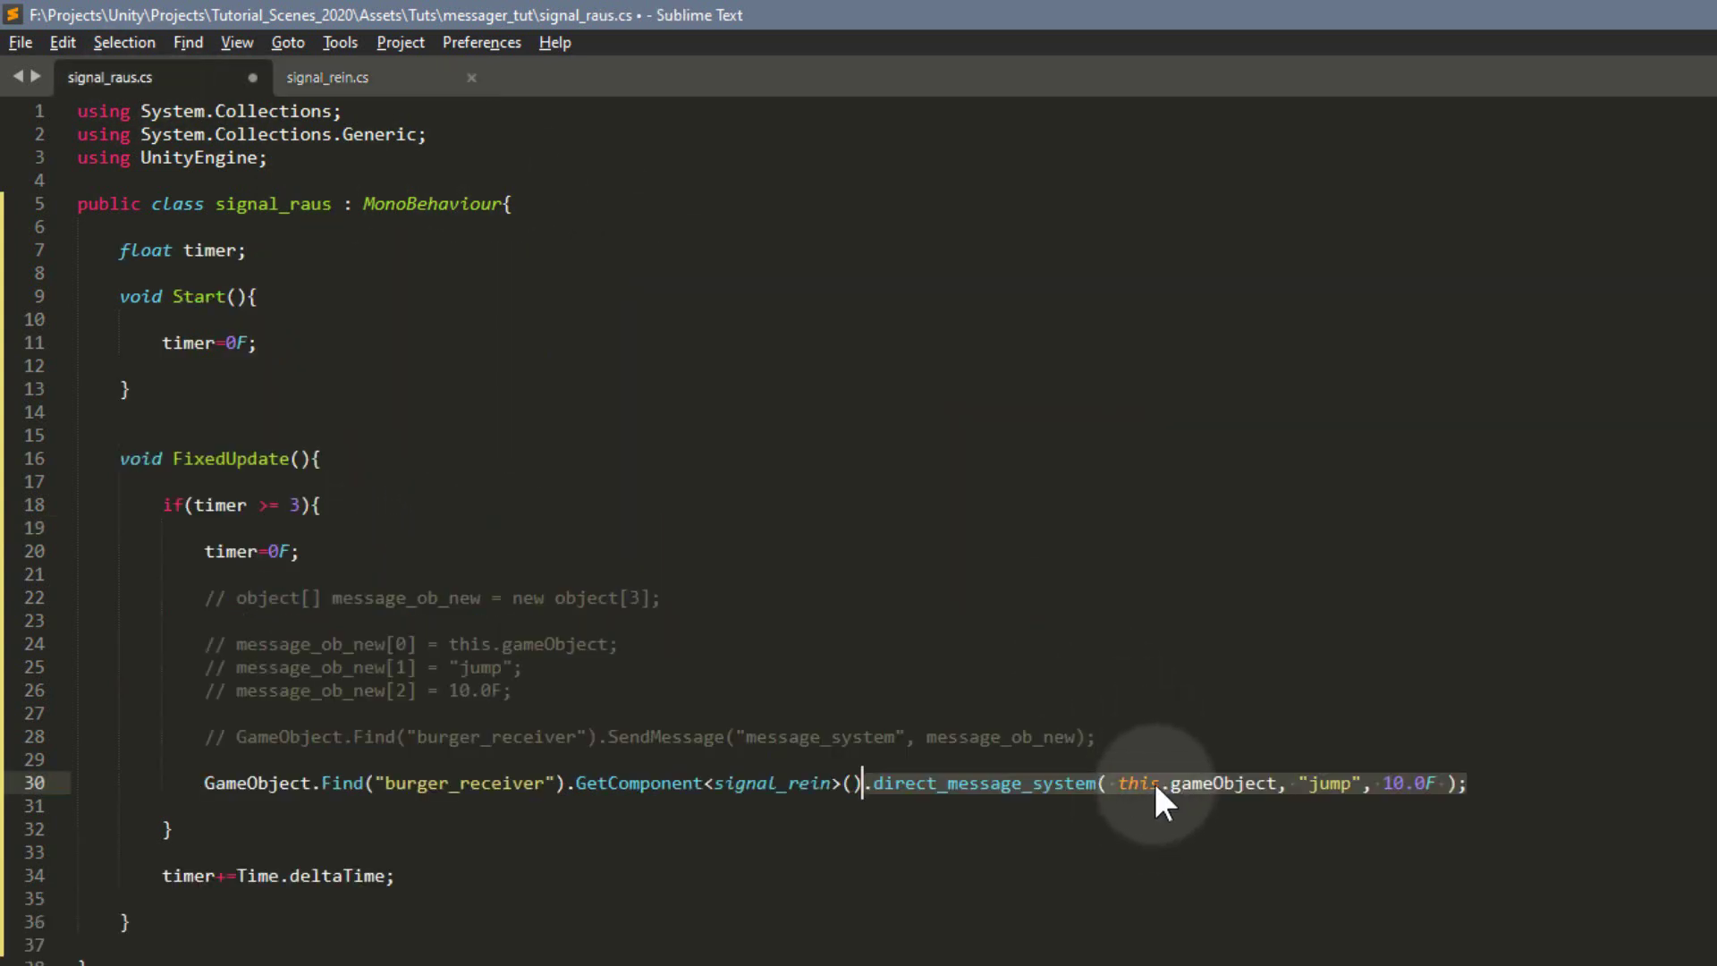
left_click(1118, 782)
left_click_drag(1117, 783, 1279, 783)
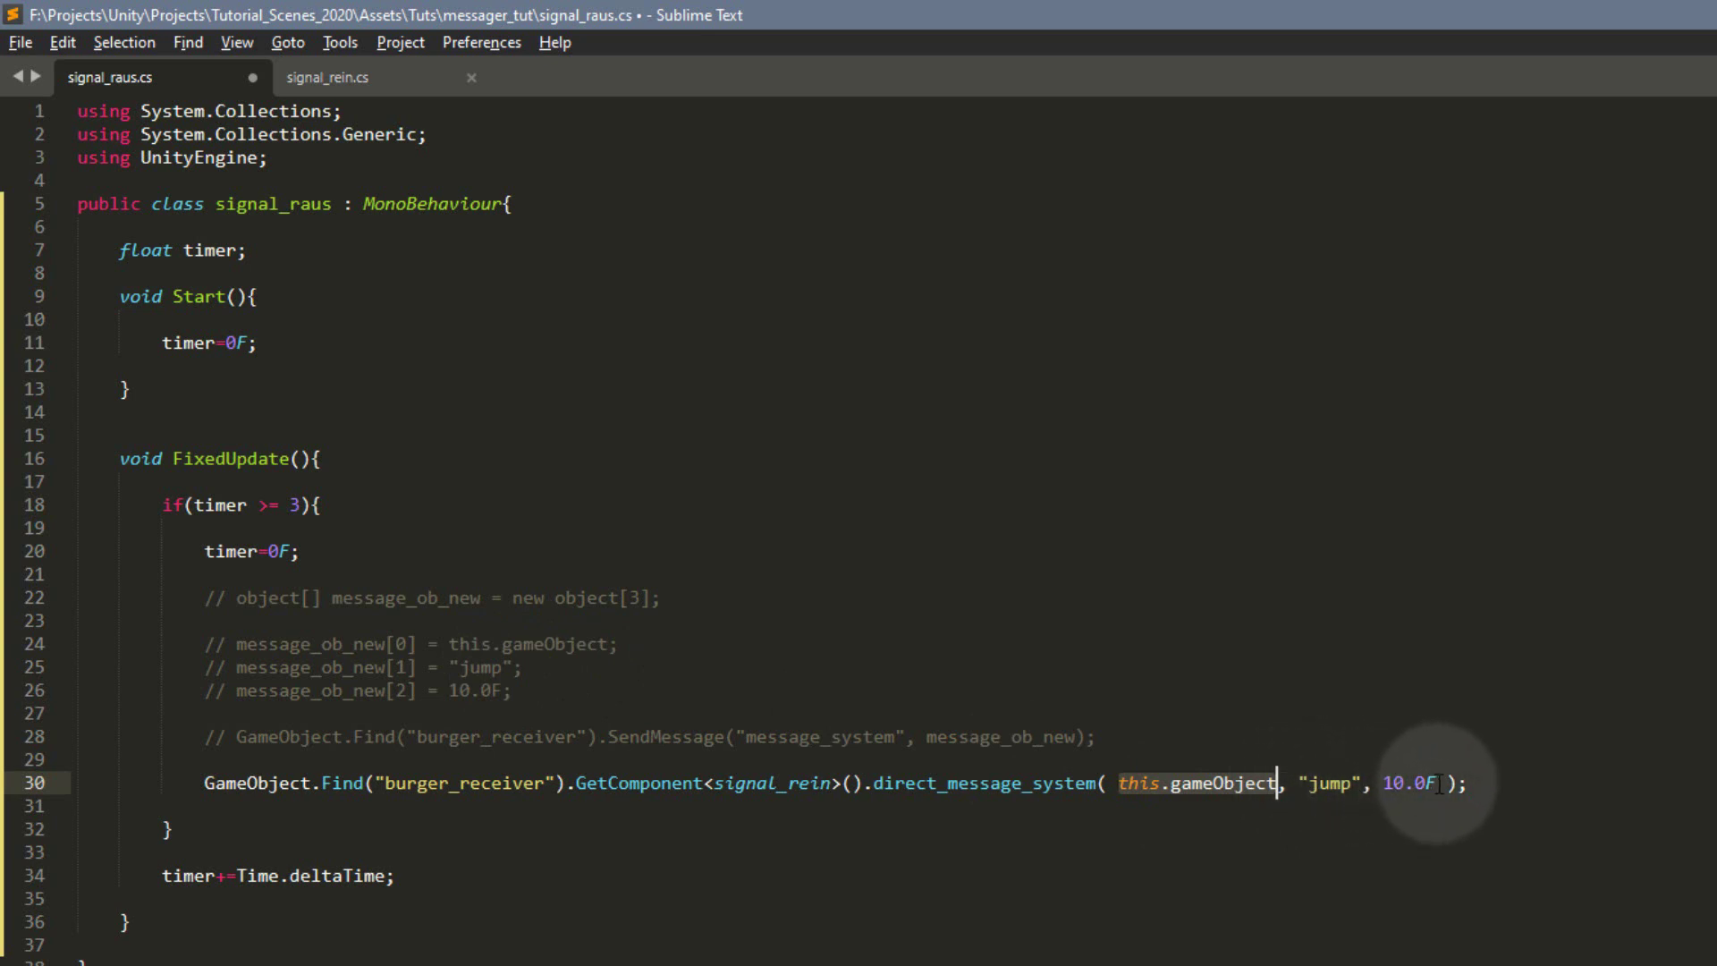
left_click(1508, 781)
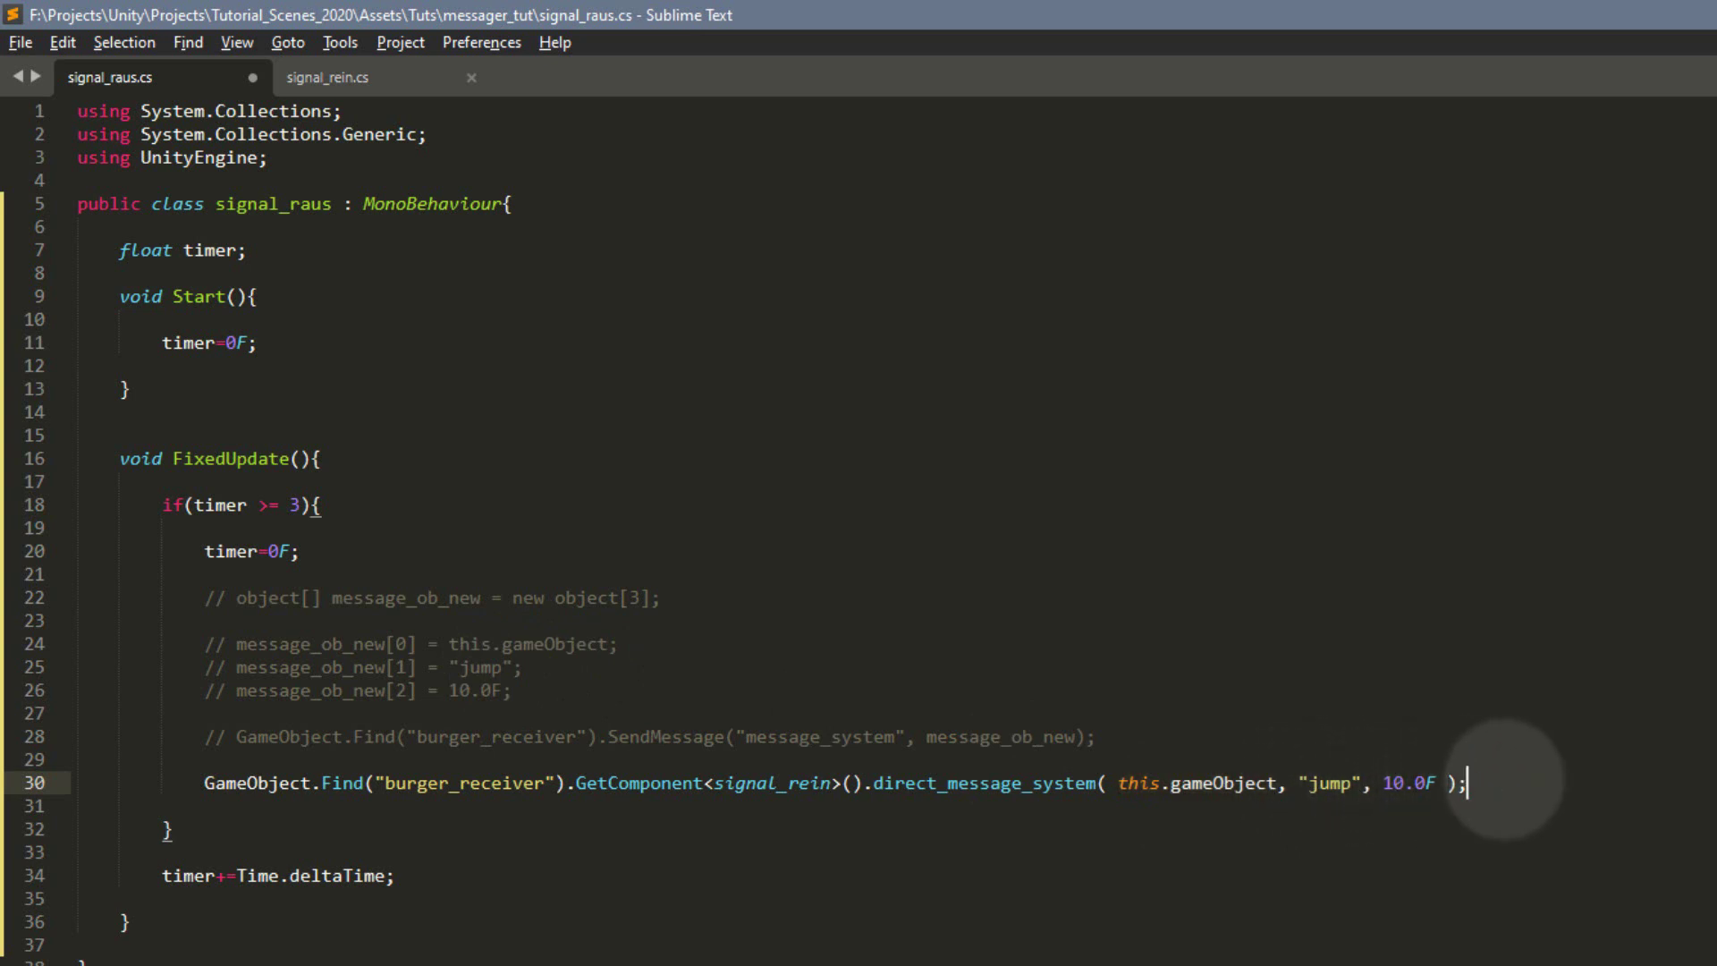
key("ctrl+s")
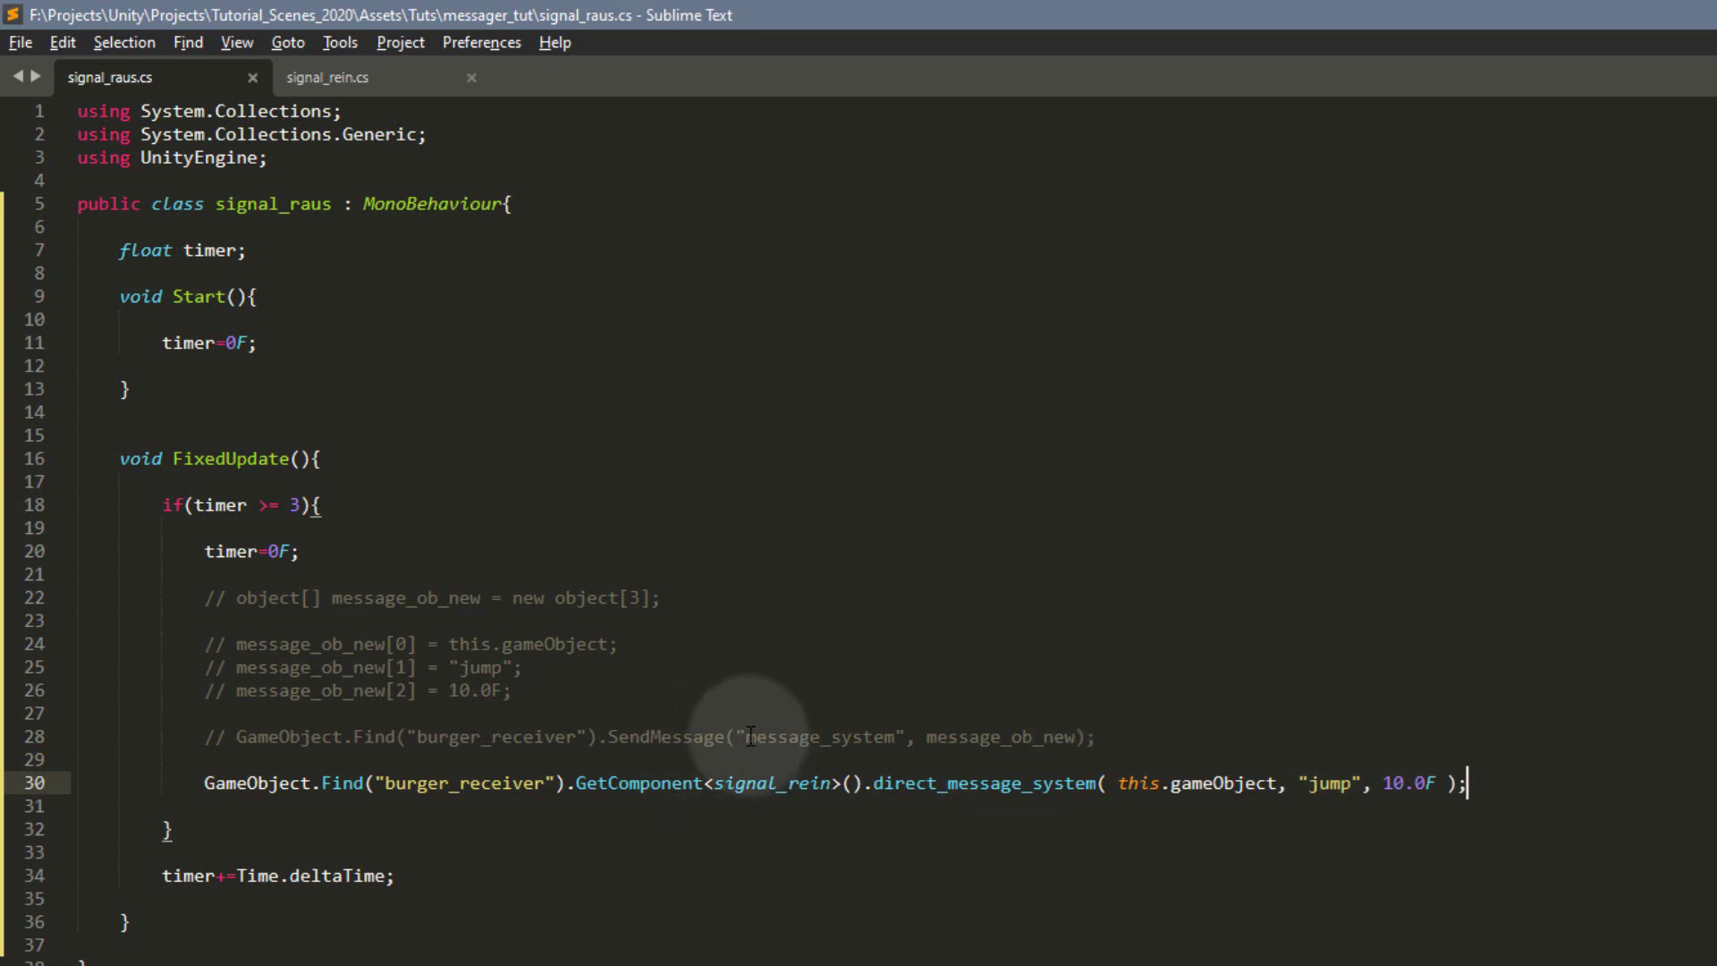
Step: Compare the commented message_system call with the direct GetComponent<signal_rein>() call on line 30
double_click(778, 737)
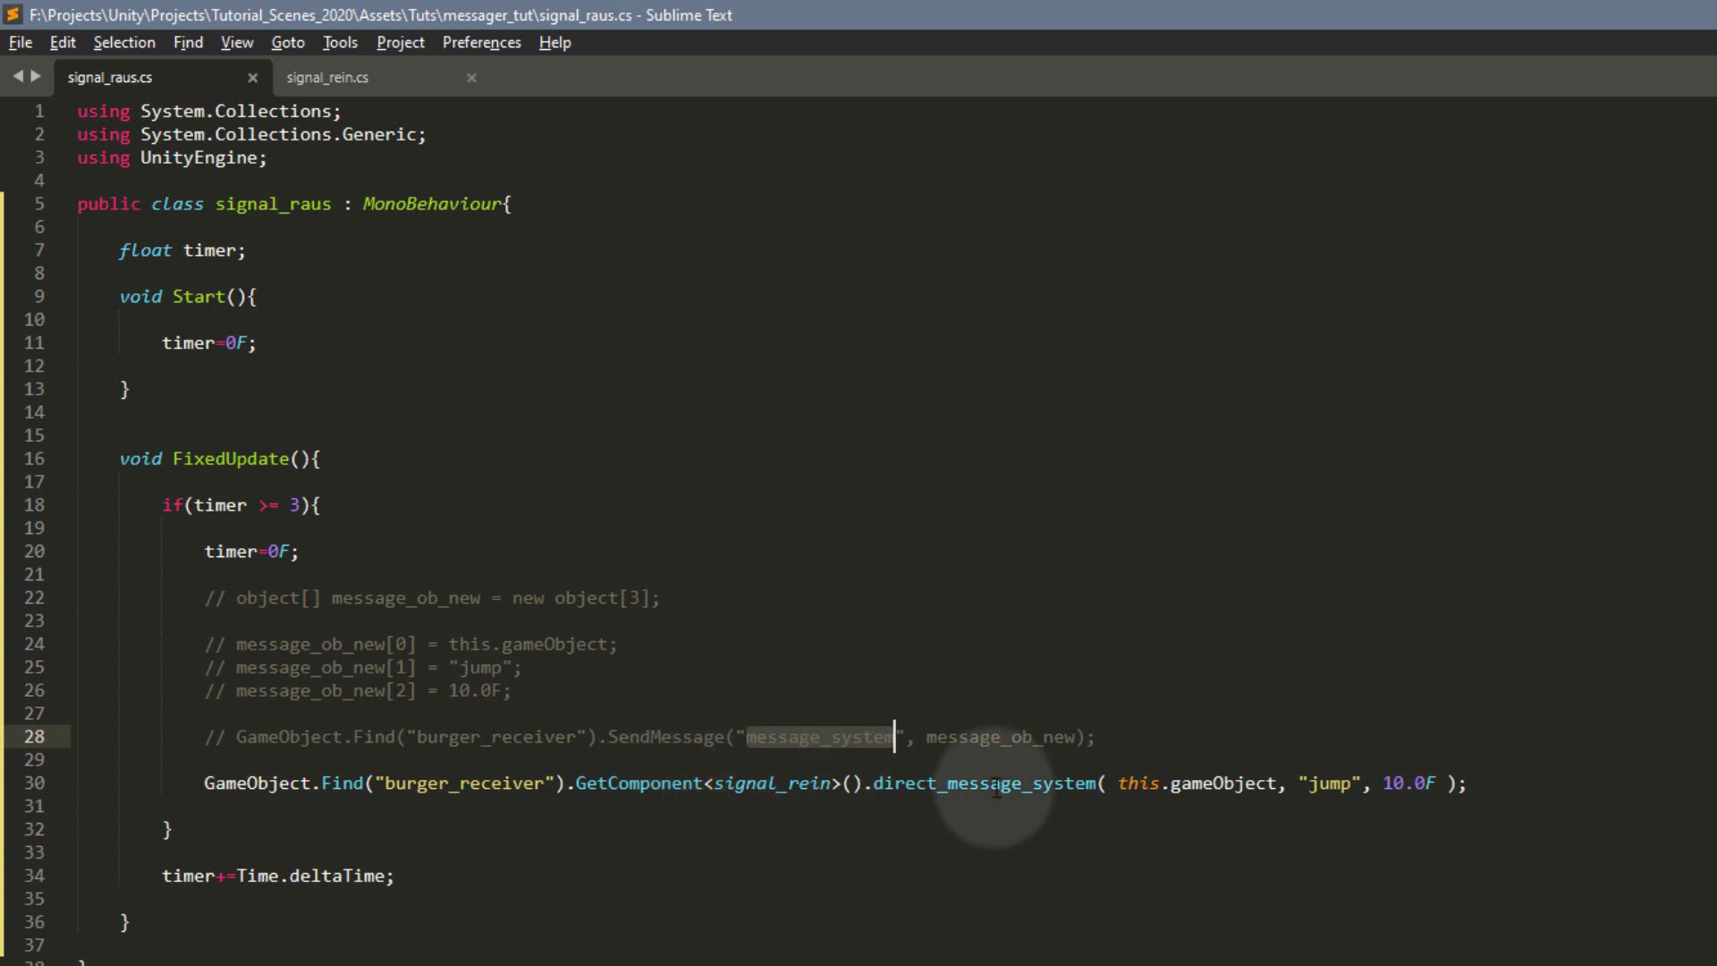
left_click_drag(575, 784, 847, 783)
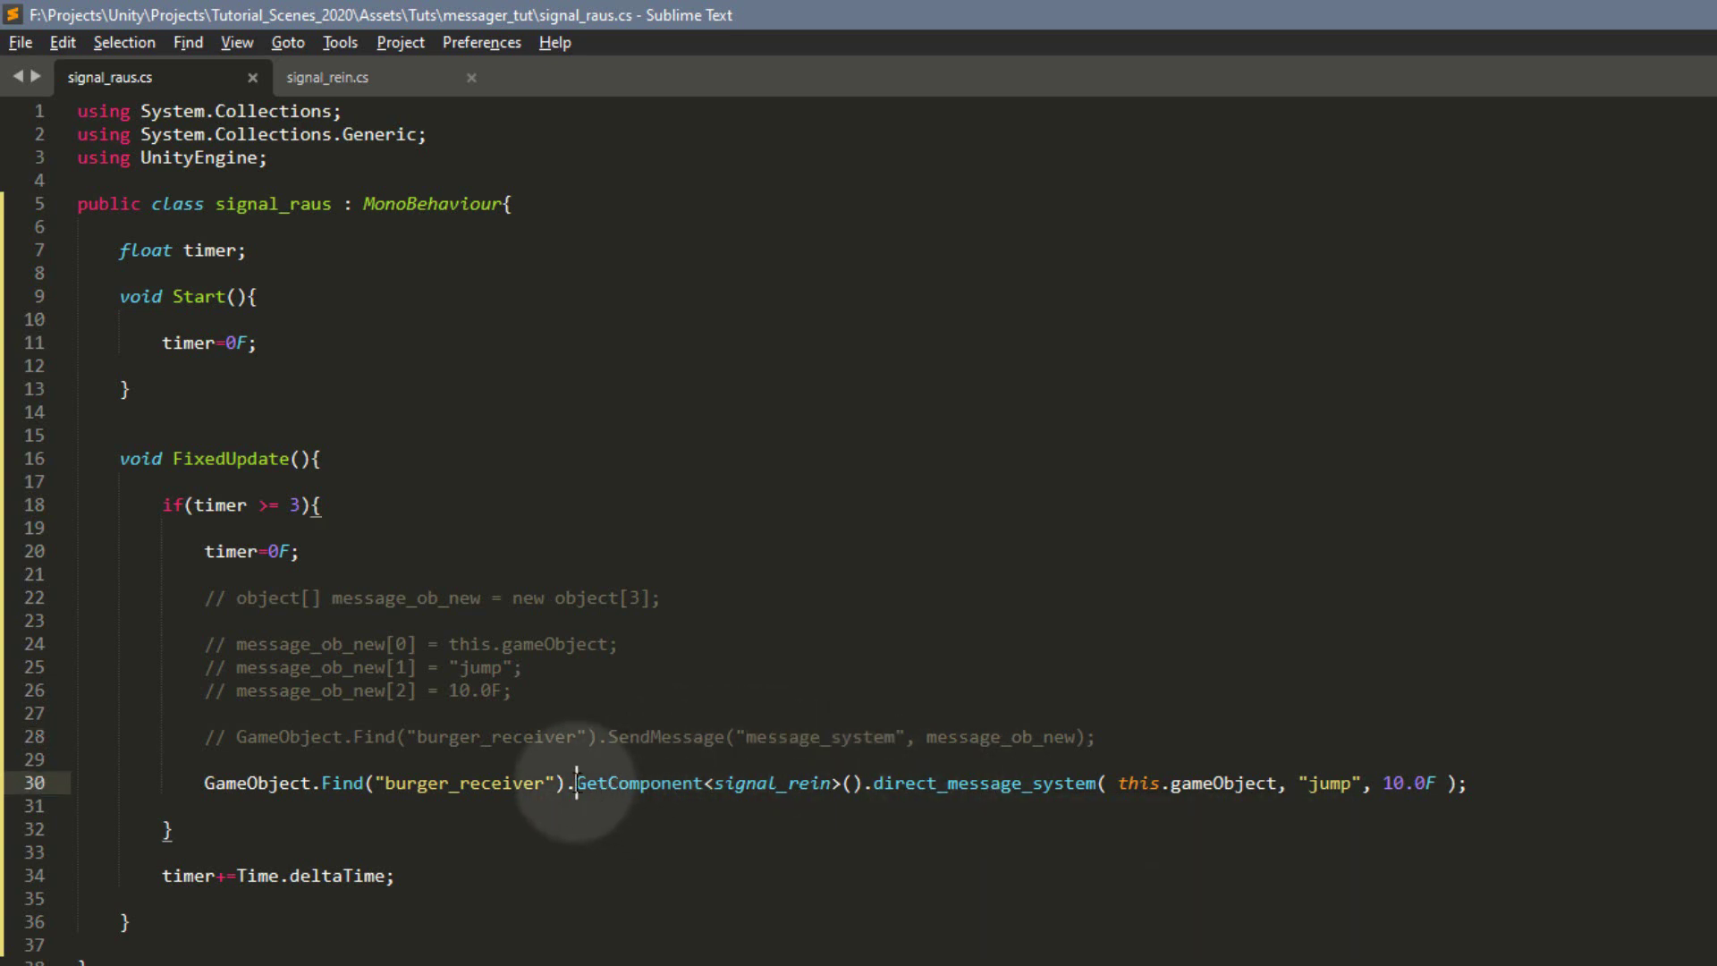
type(".")
double_click(885, 783)
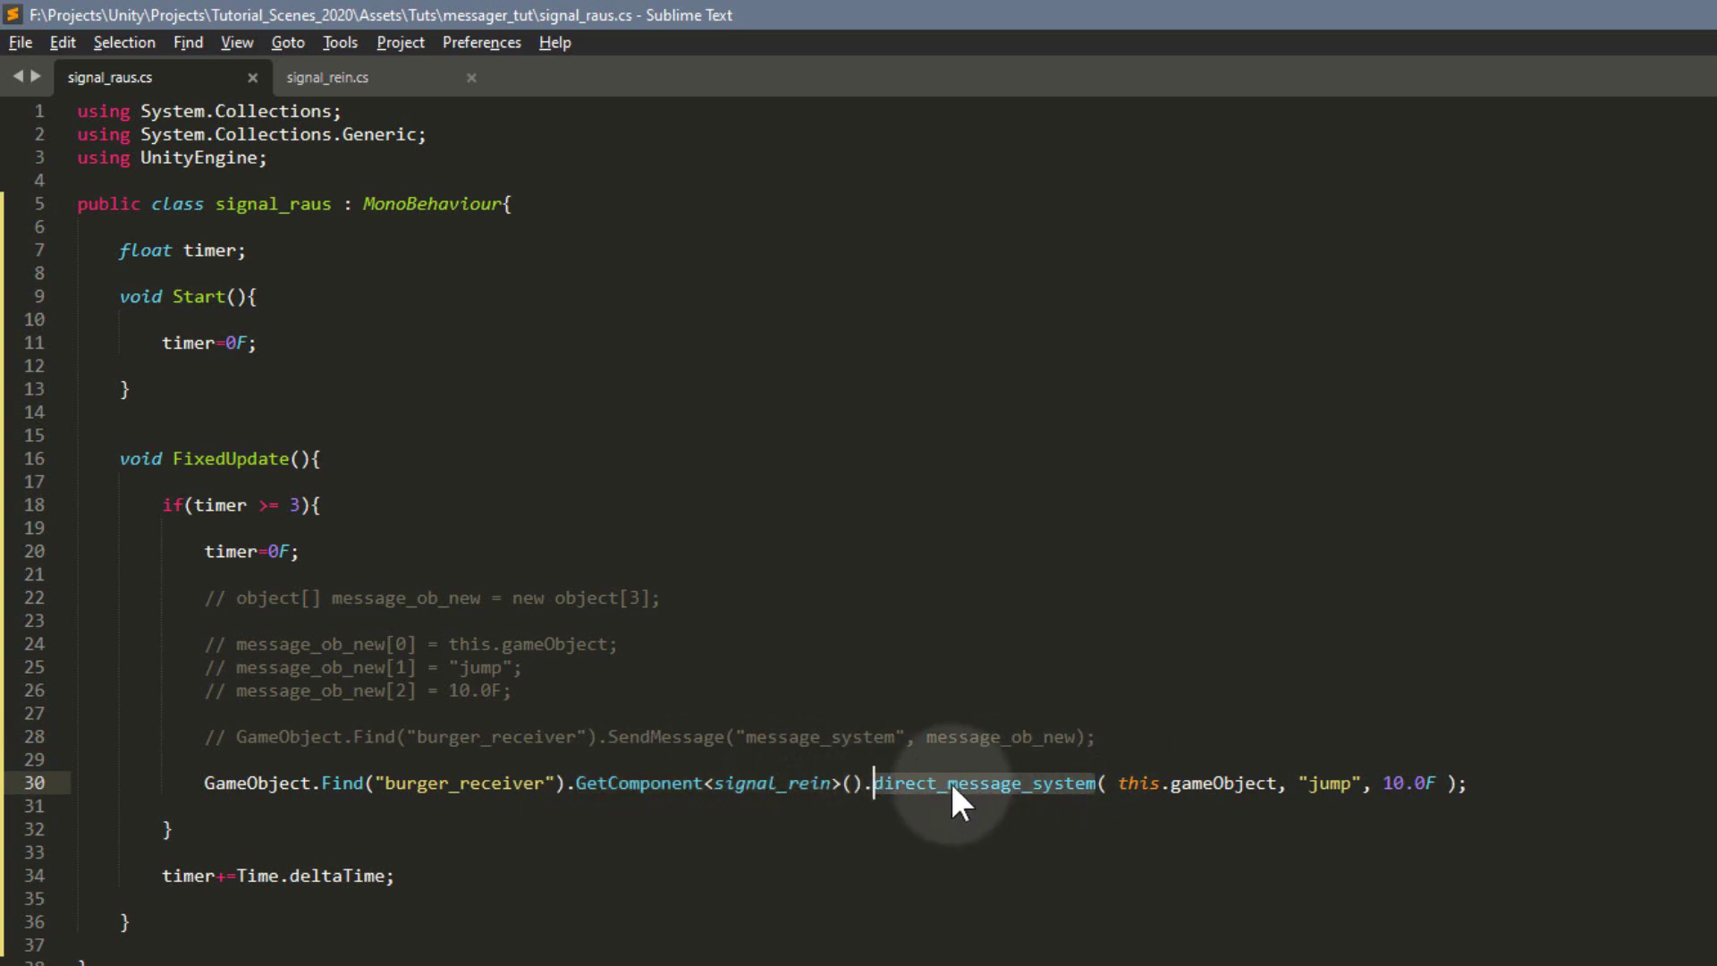
double_click(799, 739)
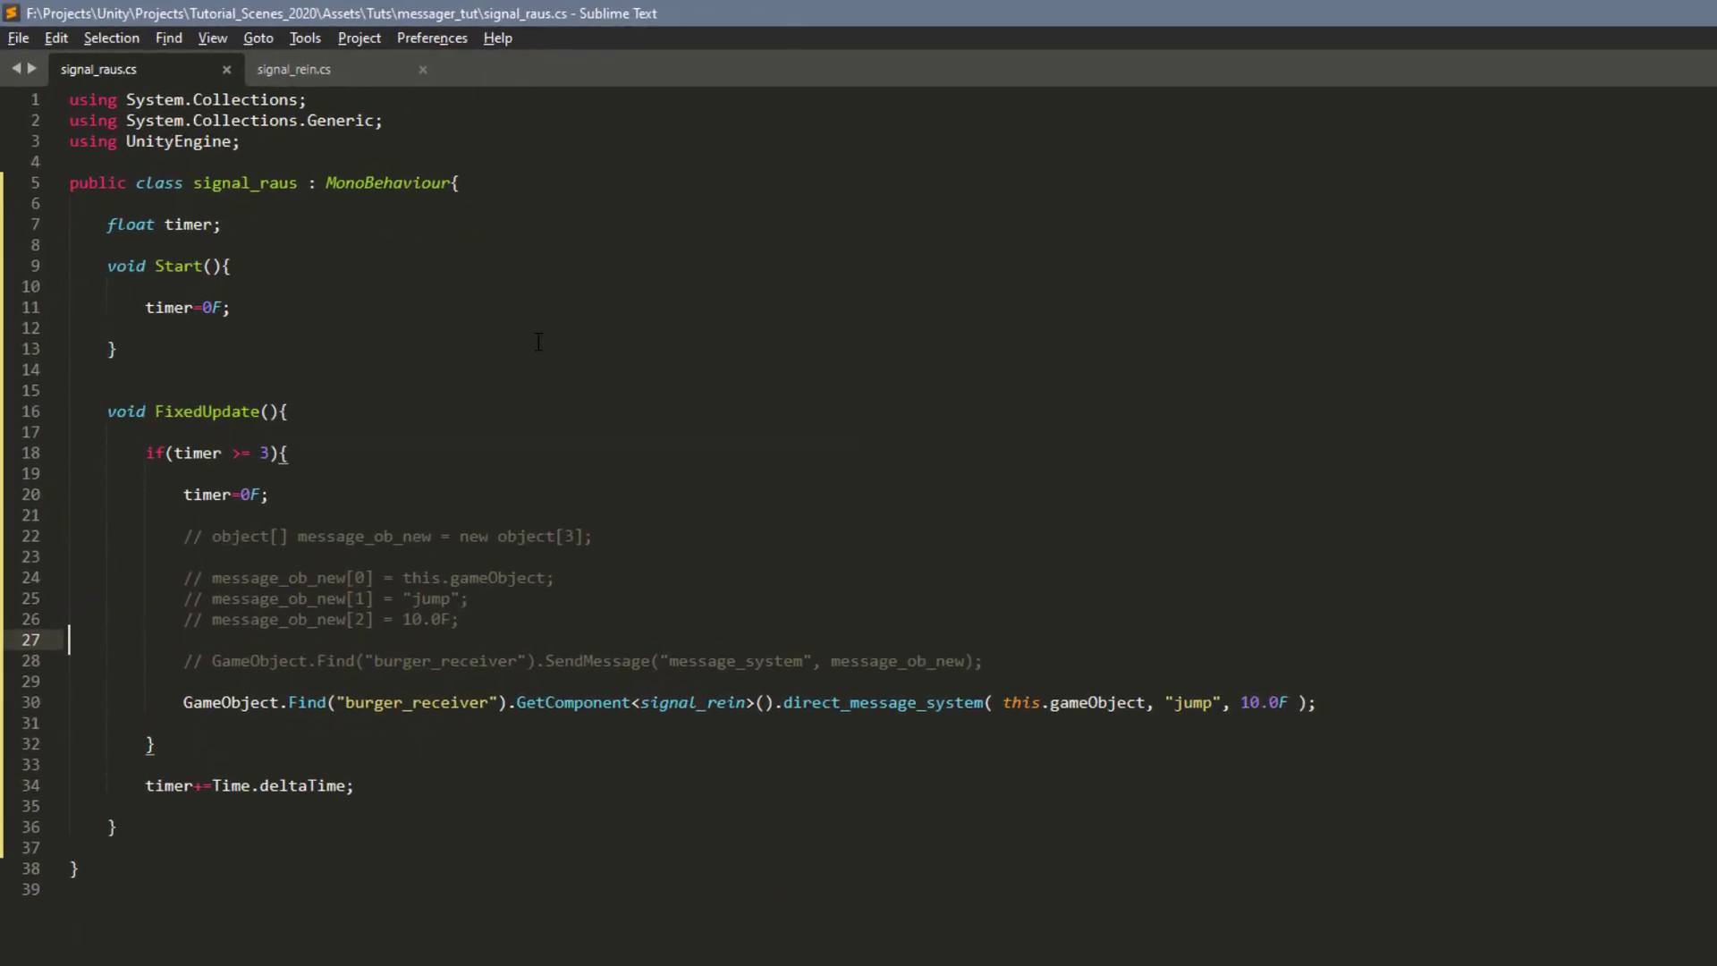
Step: Replace the MesSys print labels on lines 13 and 21 with message_system and direct_message_system
left_click(306, 74)
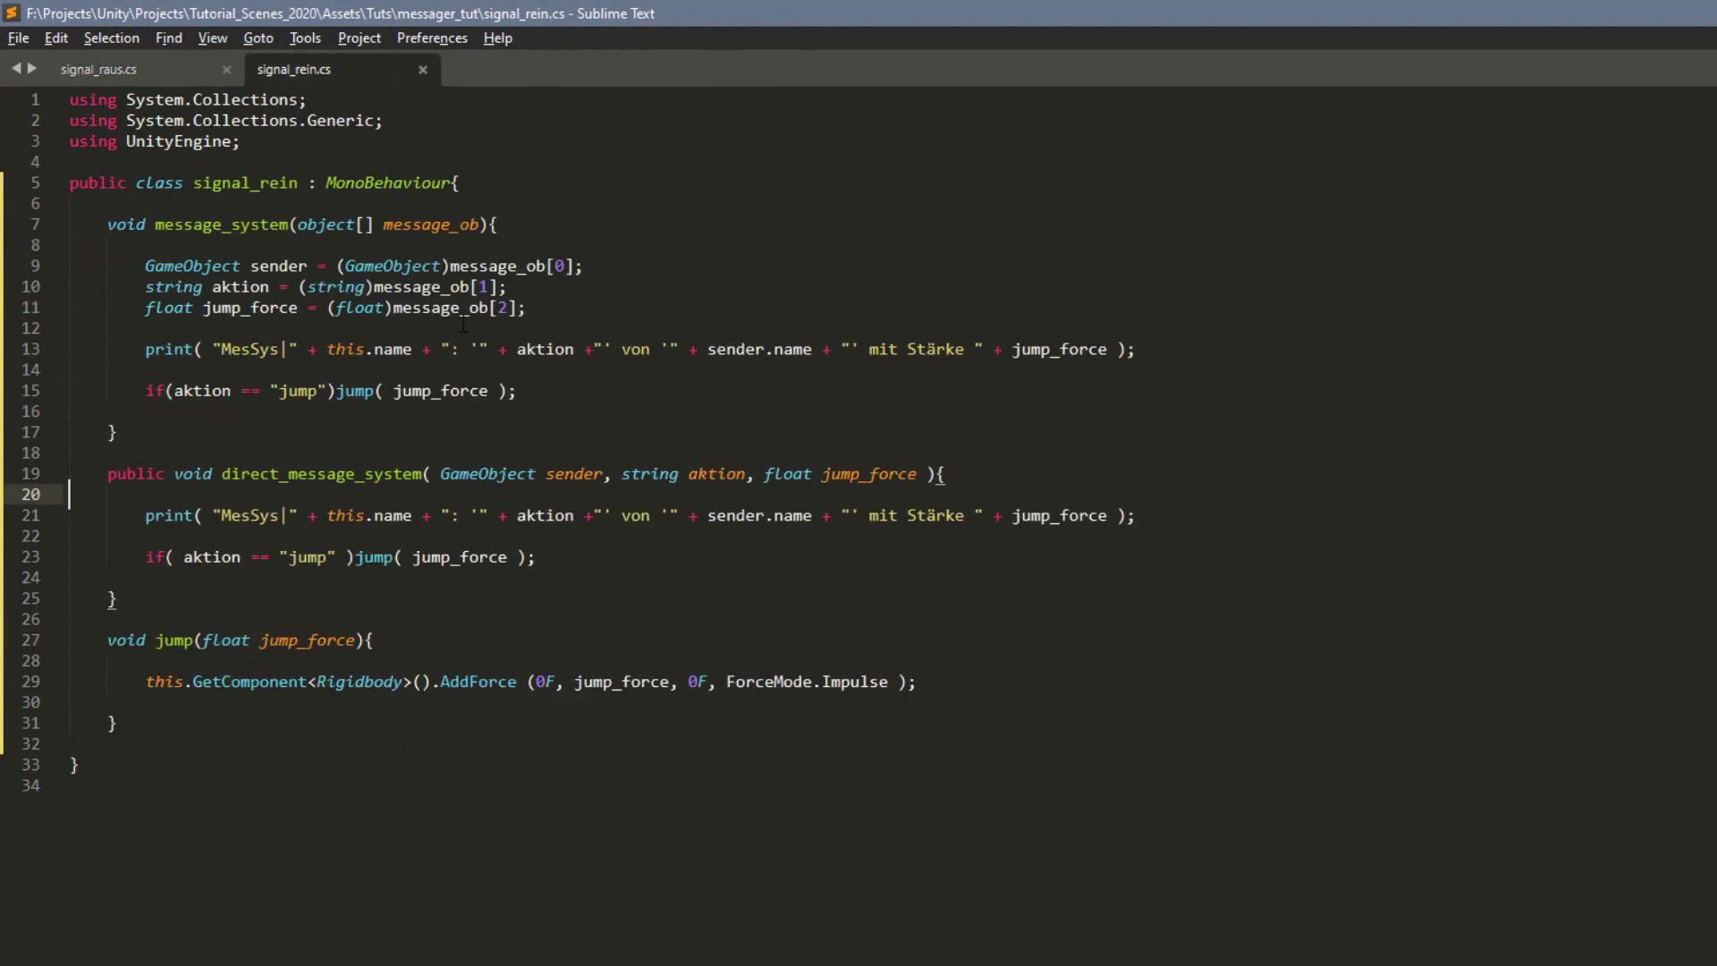
left_click(260, 349)
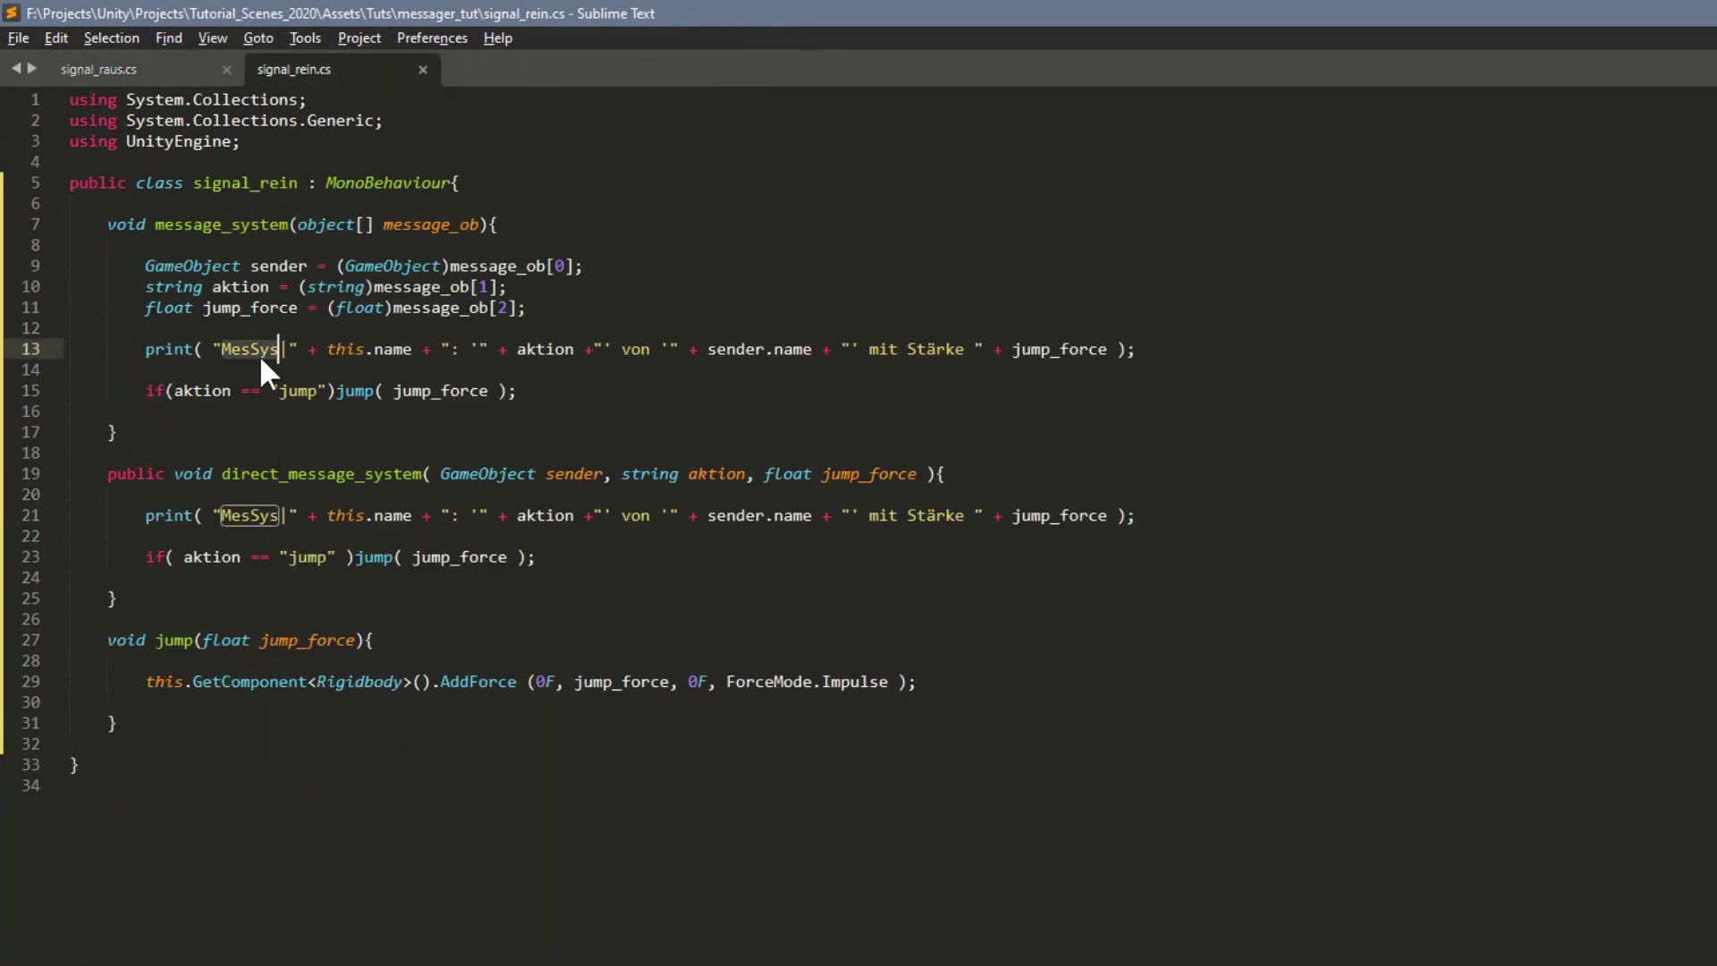
double_click(217, 225)
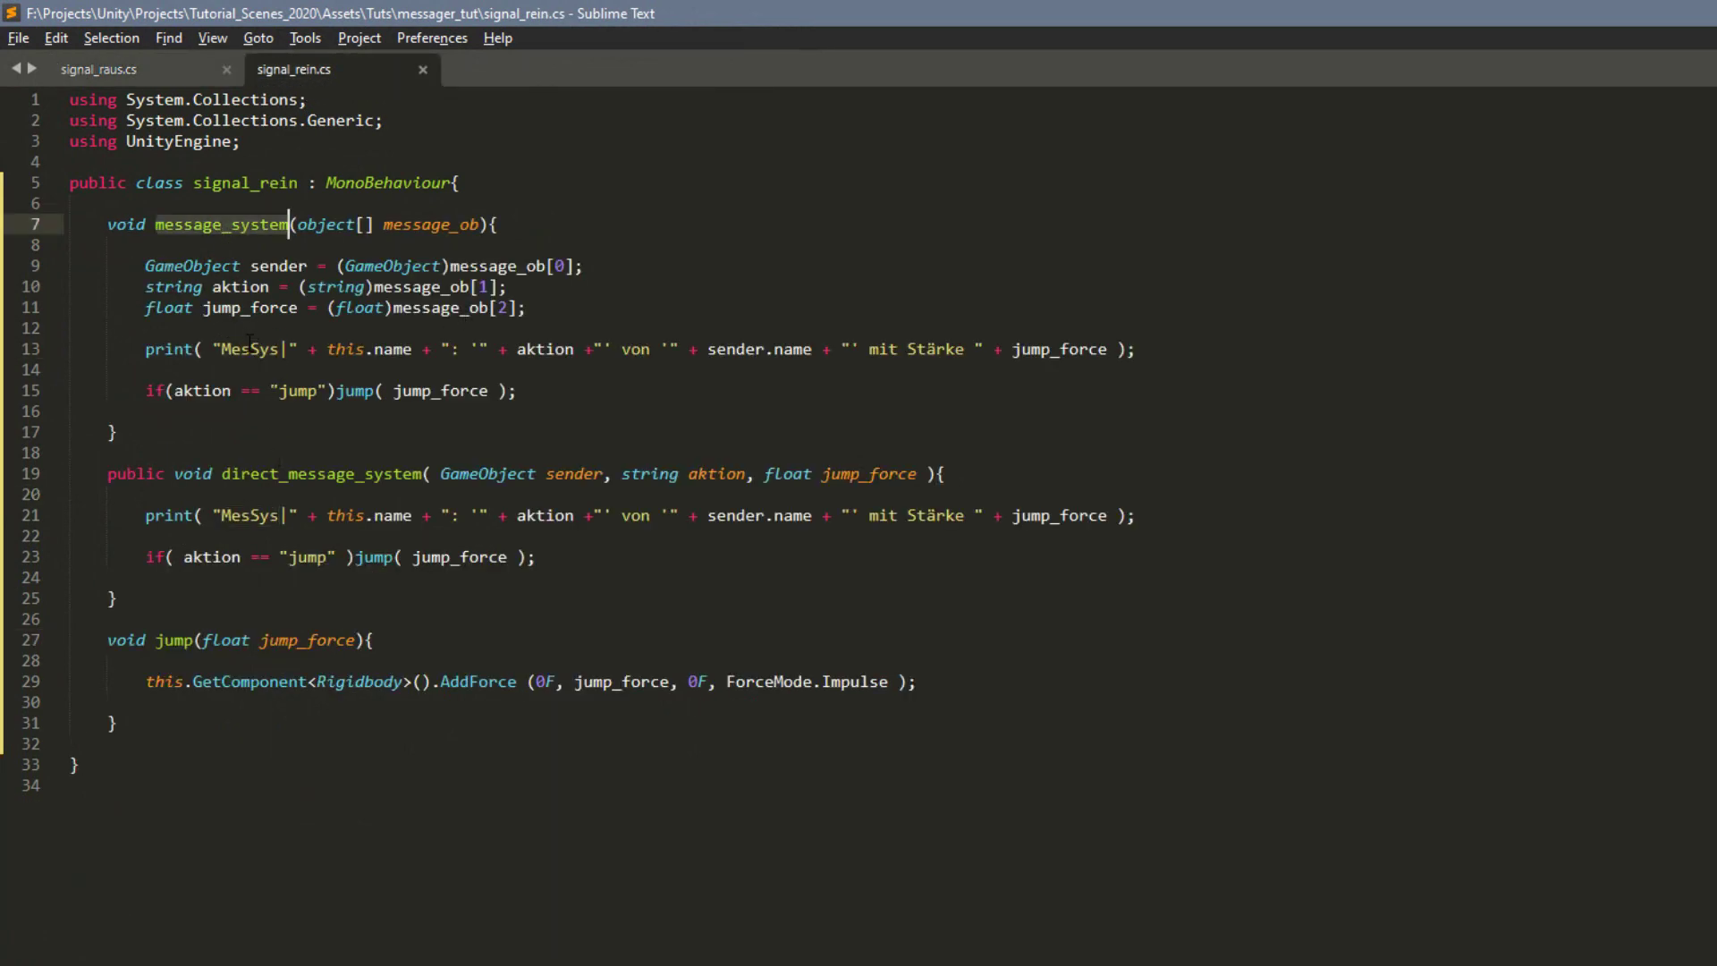
key("ctrl+c")
double_click(249, 344)
key("ctrl+v")
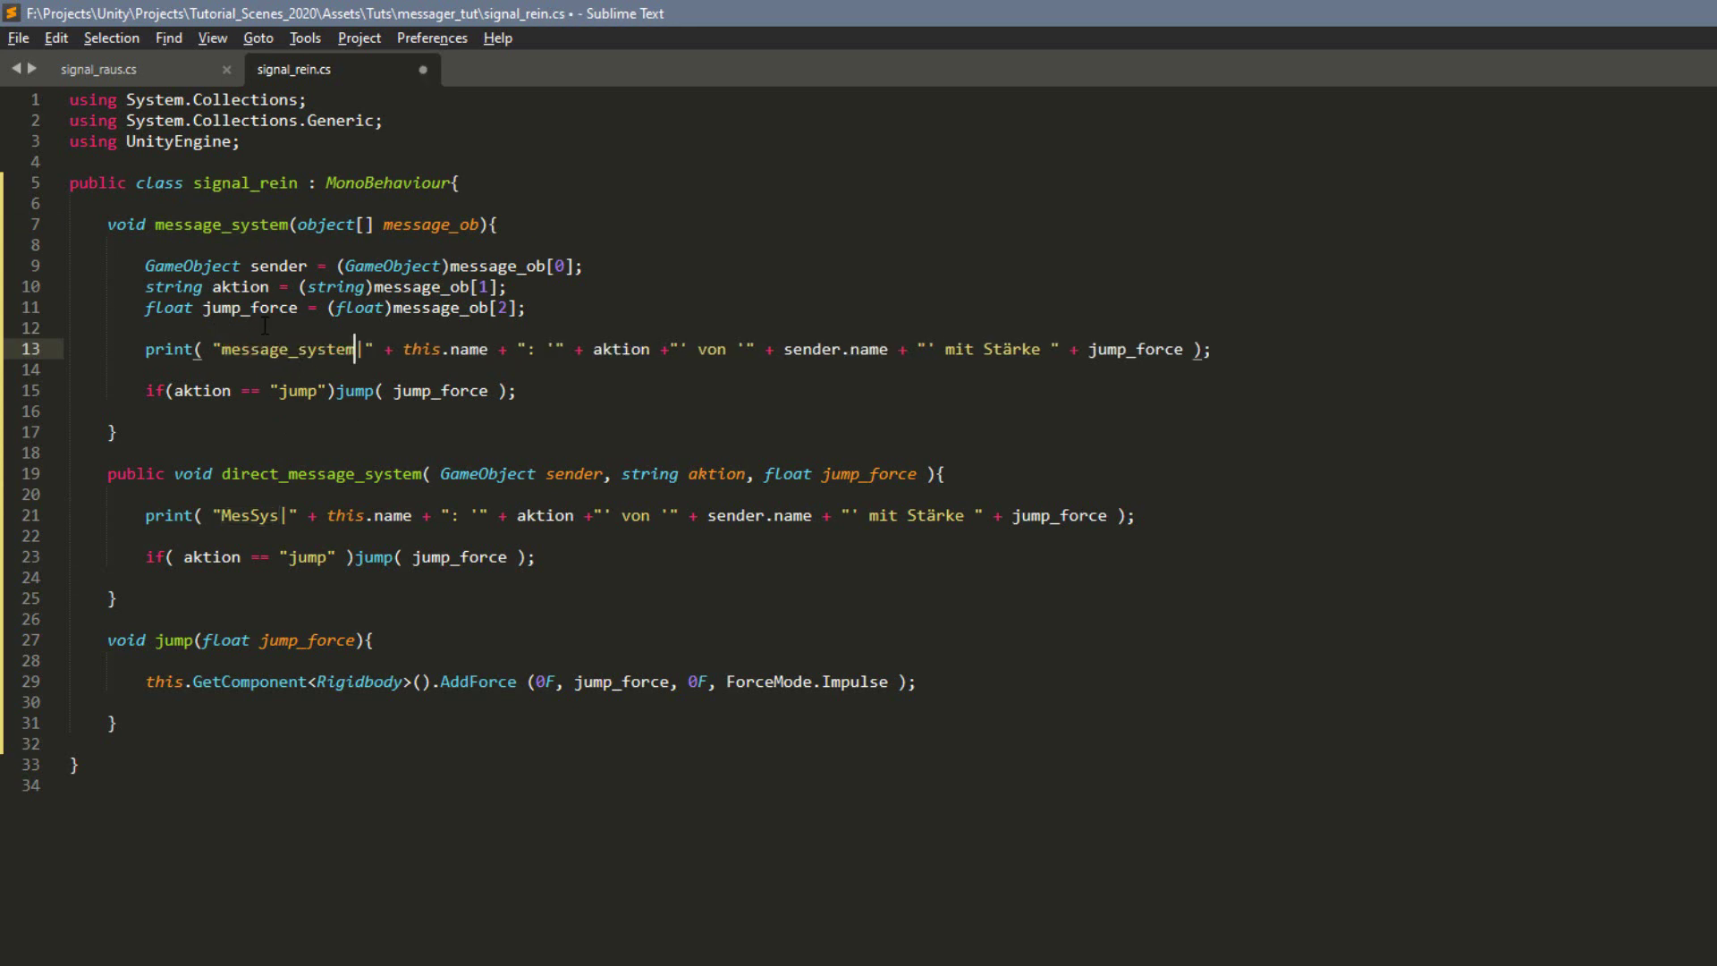
double_click(282, 475)
key("ctrl+c")
double_click(254, 515)
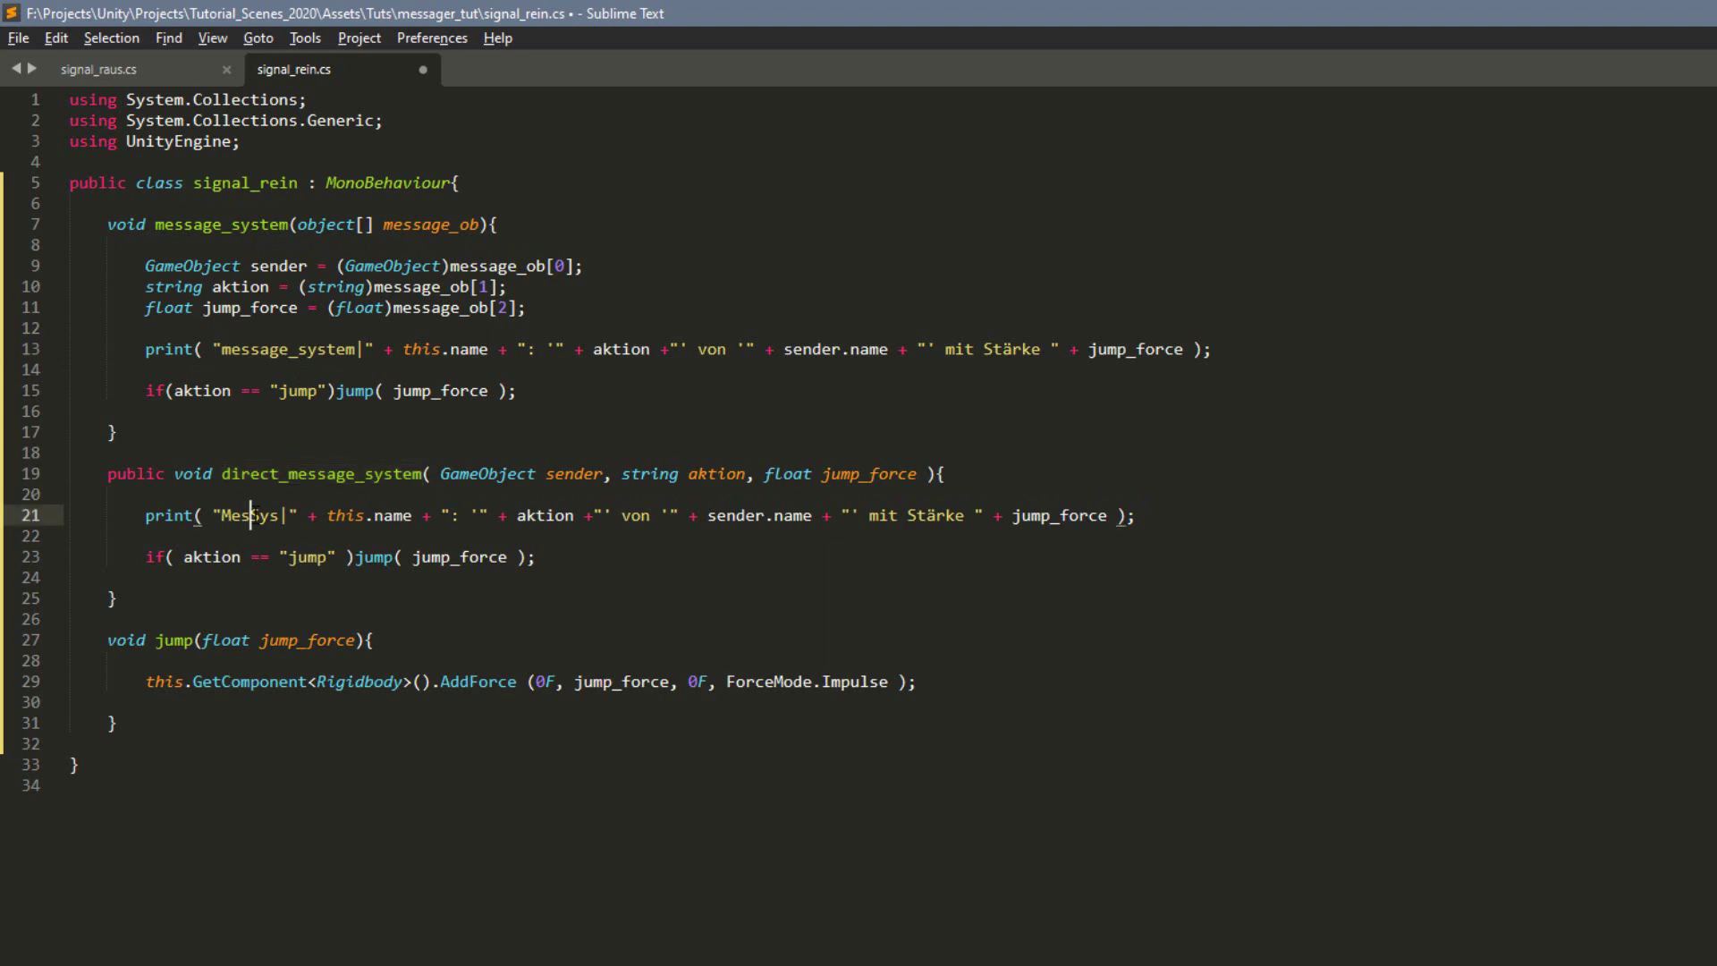
key("ctrl+v")
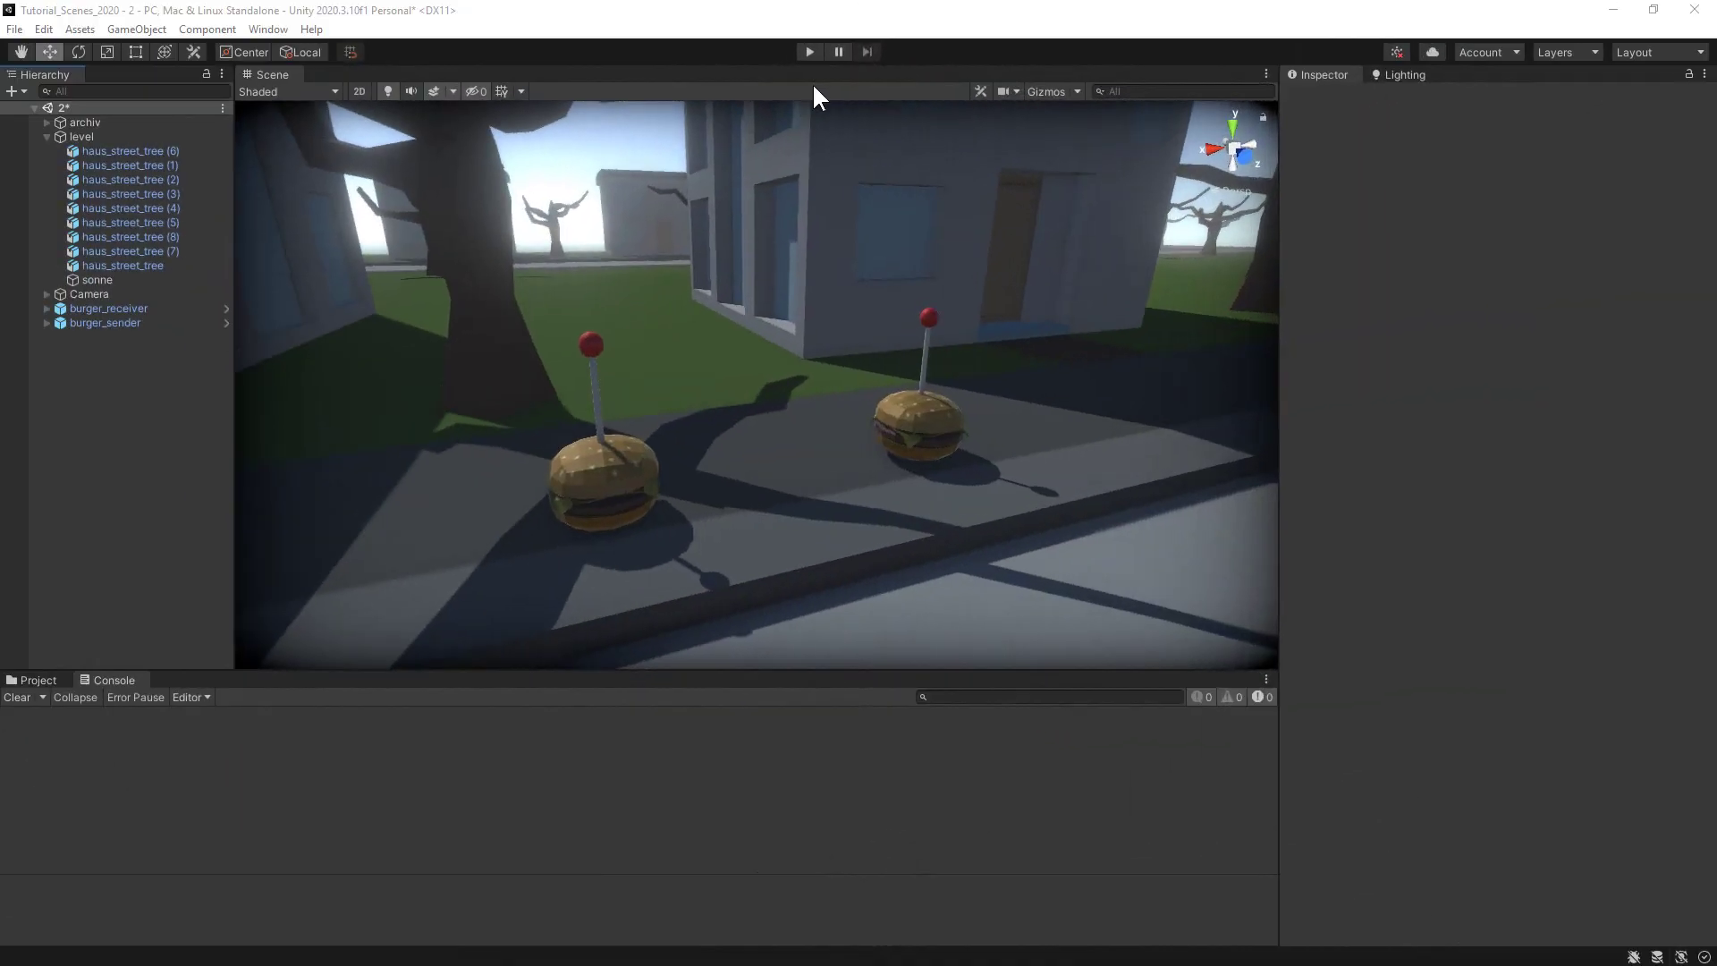
Step: Enter play mode and inspect the Console entry logging direct_message_system's 'jump' at Stärke 10
left_click(809, 55)
left_click(810, 52)
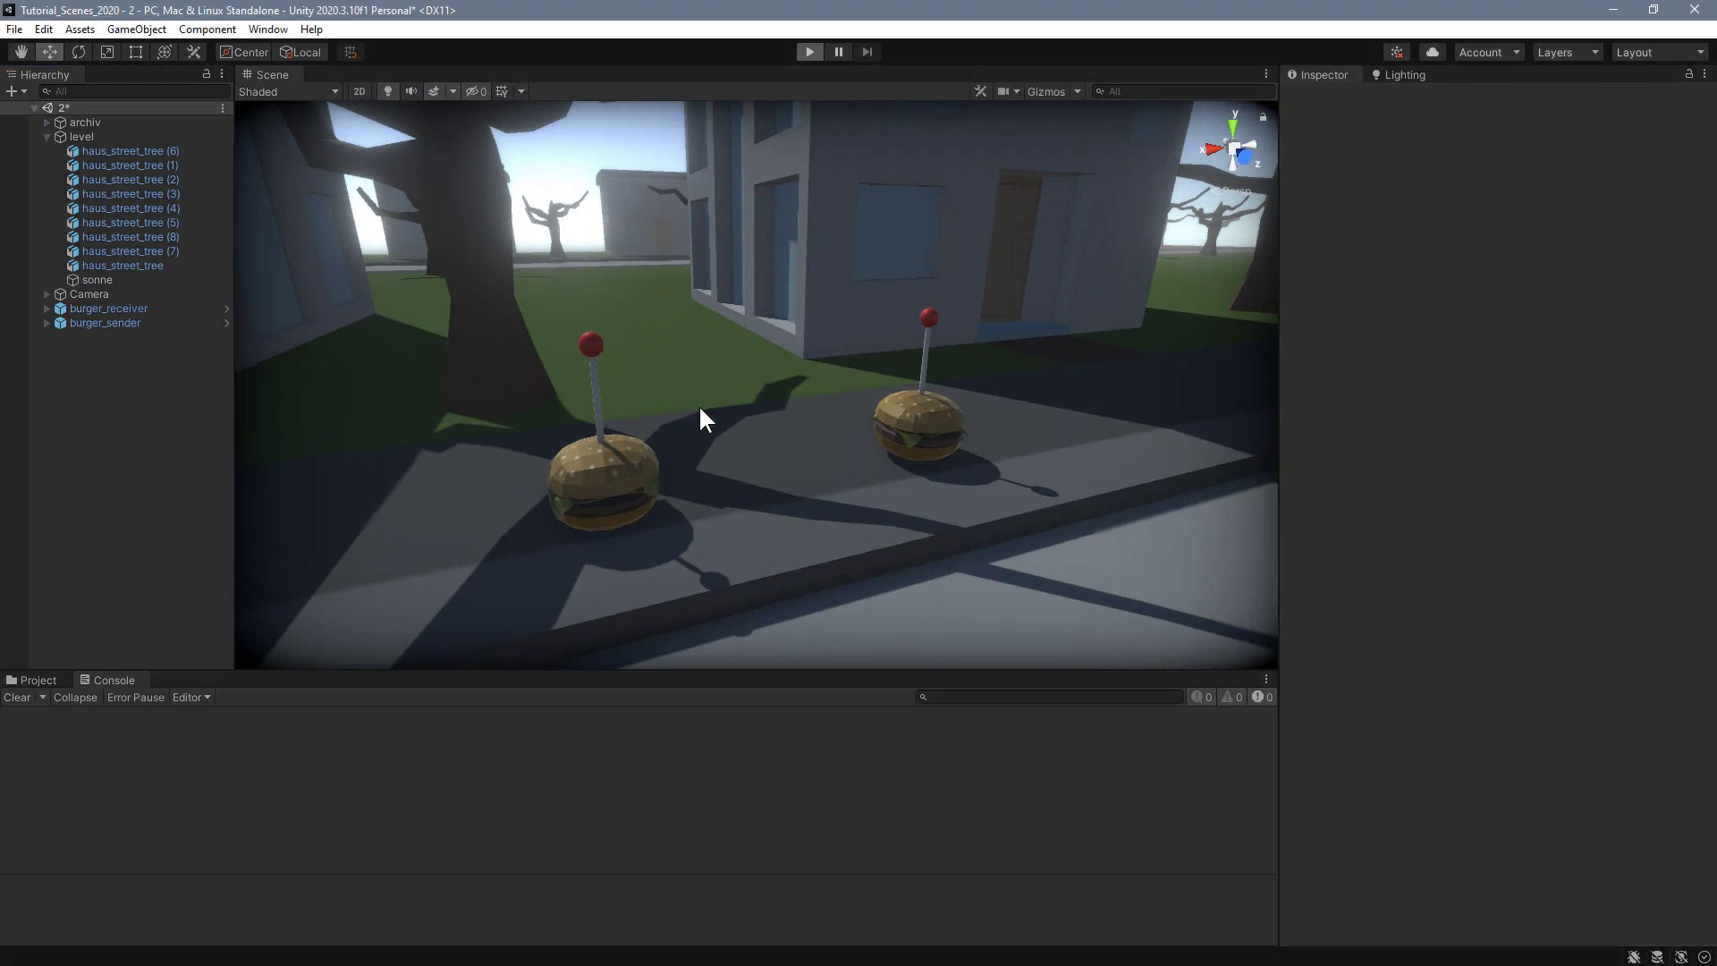
left_click(99, 722)
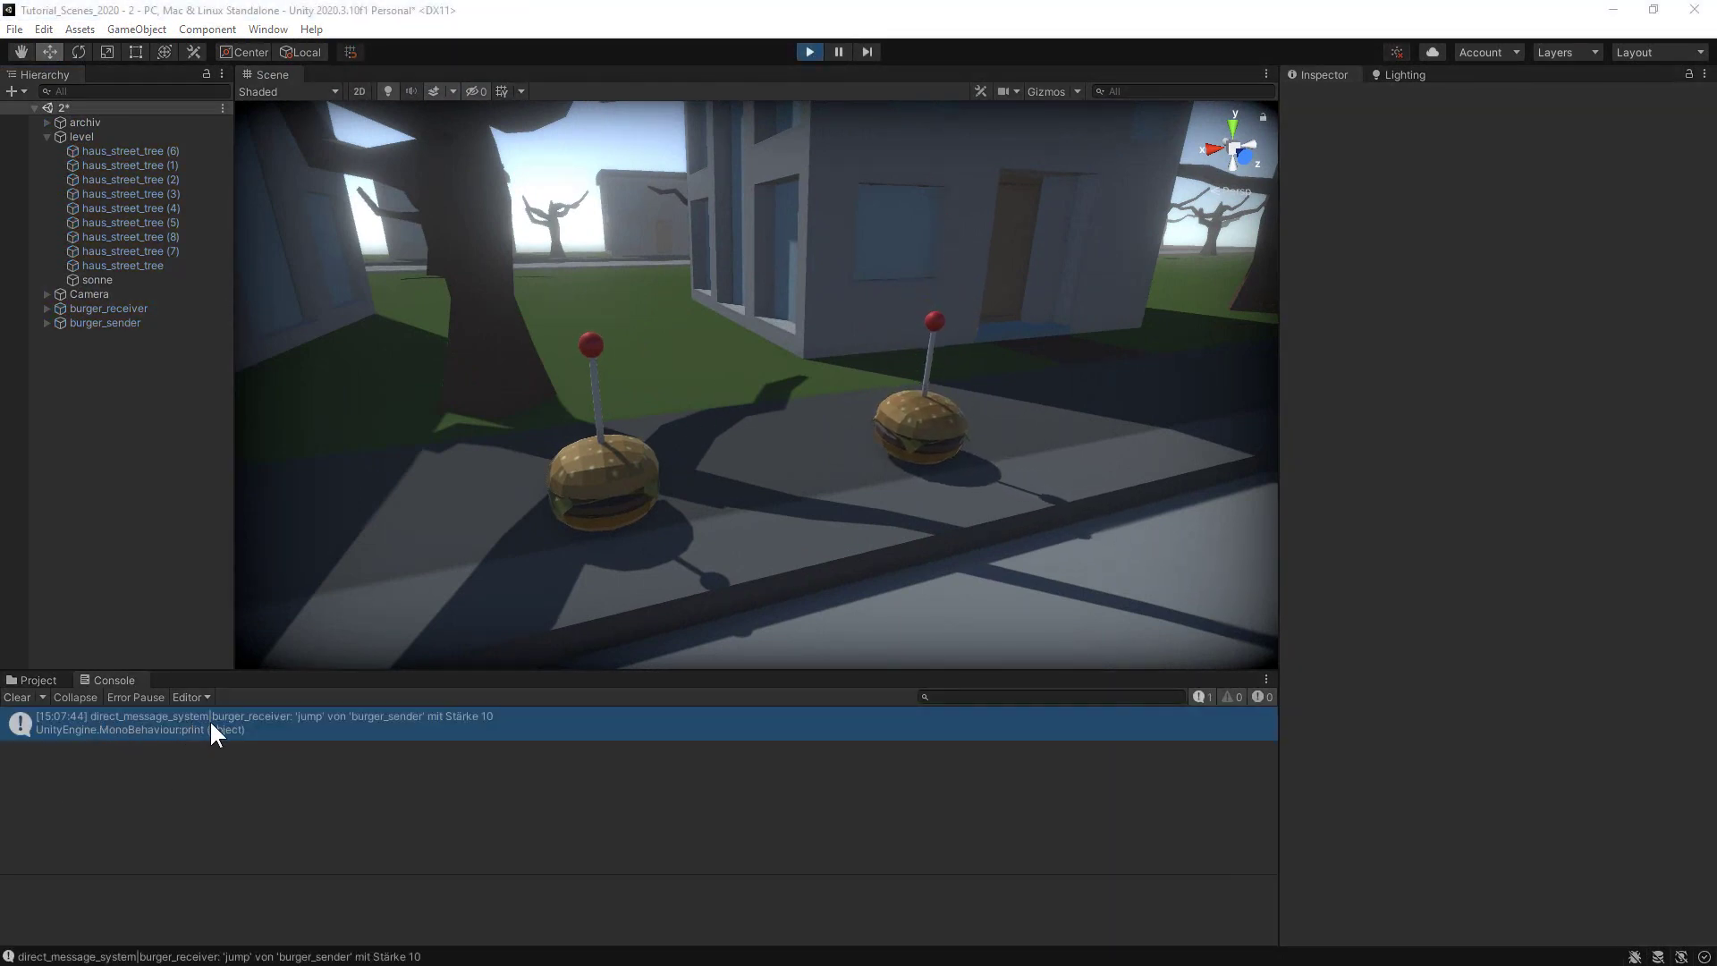